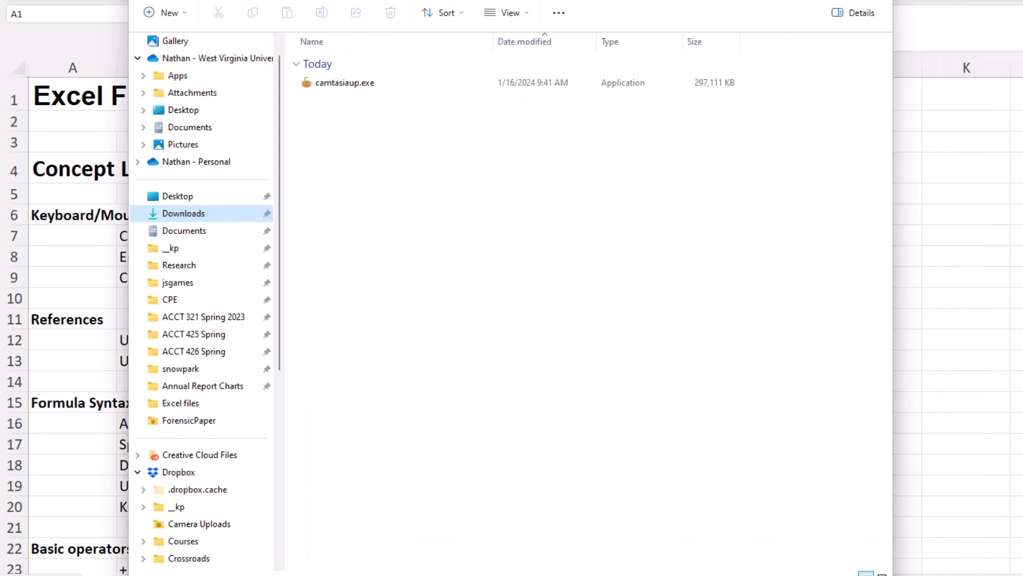
# Step: Look through the ACCT 321 Spring 2023 folder and the OneDrive Desktop folder, and open the OneDrive Documents folder
pyautogui.moveTo(493, 0); pyautogui.dragTo(498, 47)
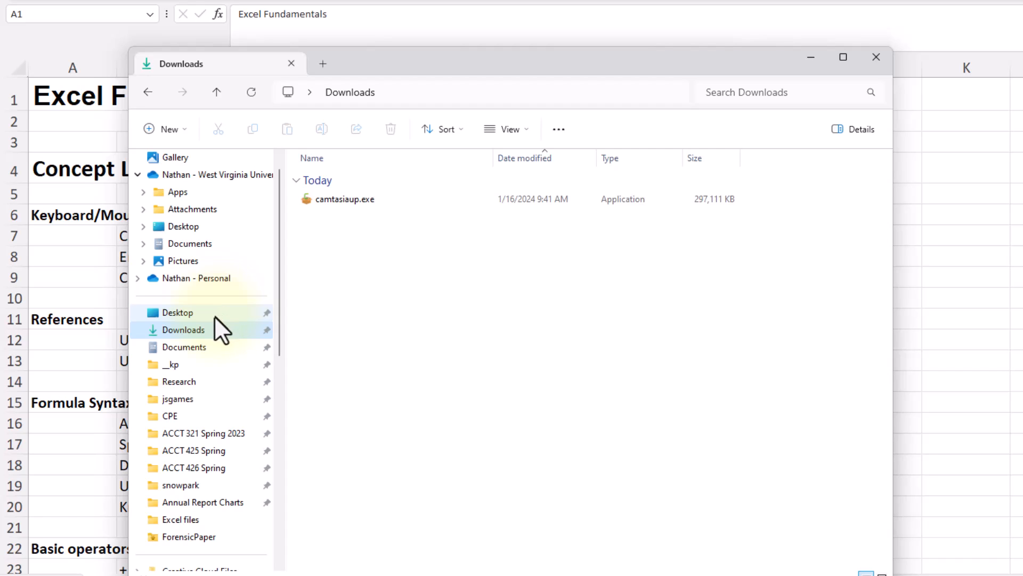
pyautogui.click(207, 433)
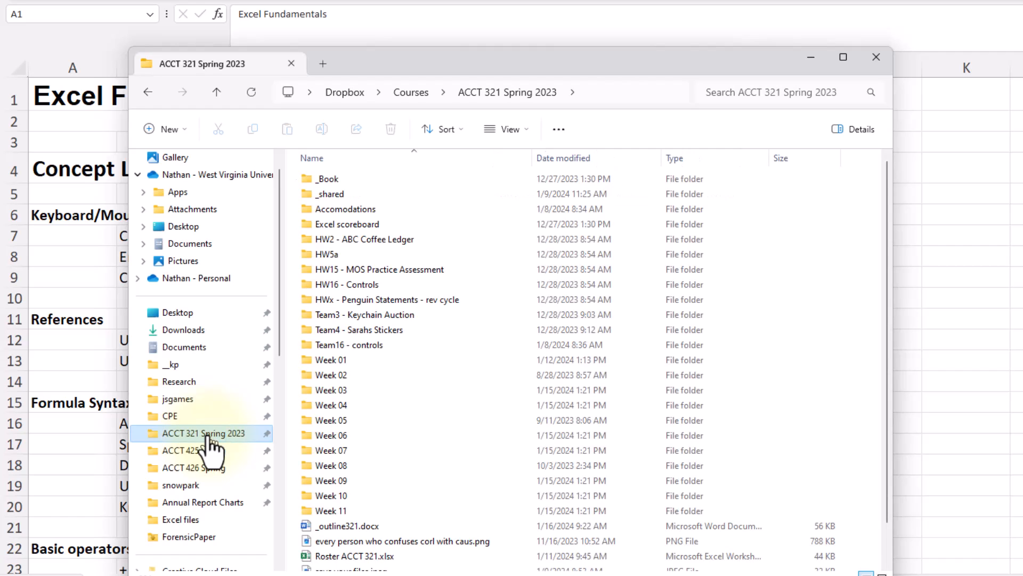
pyautogui.click(197, 246)
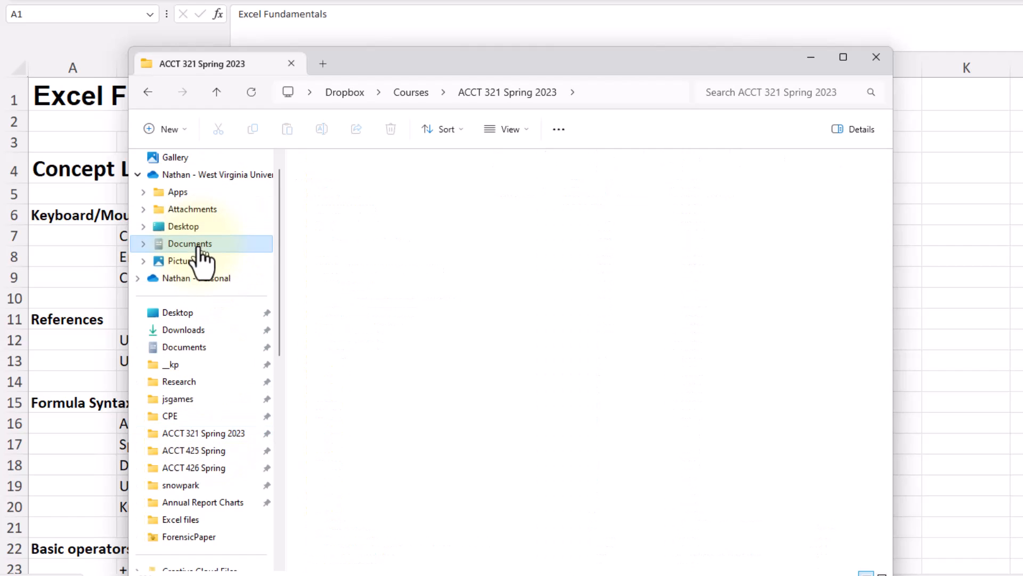
pyautogui.click(204, 223)
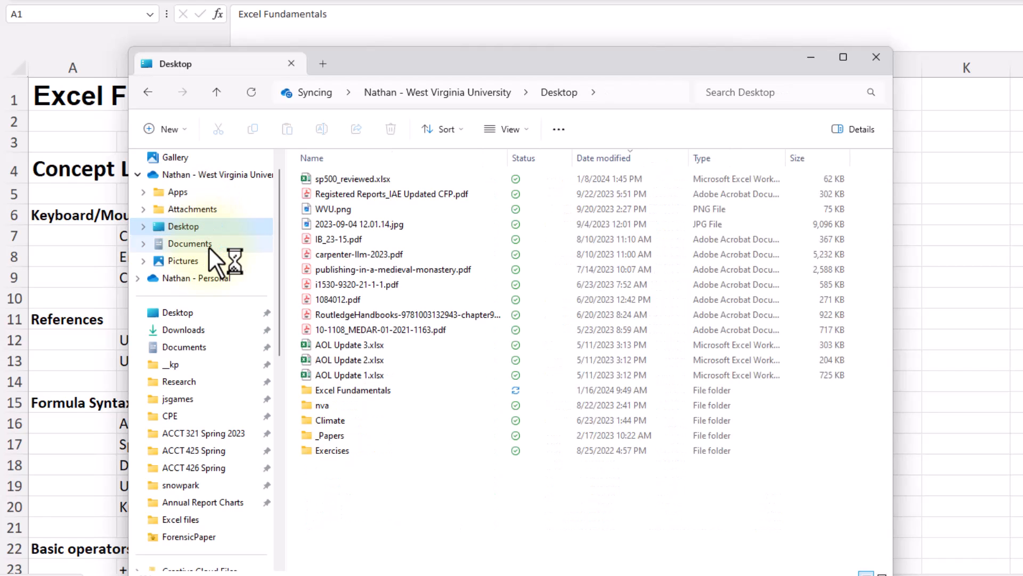
pyautogui.click(209, 246)
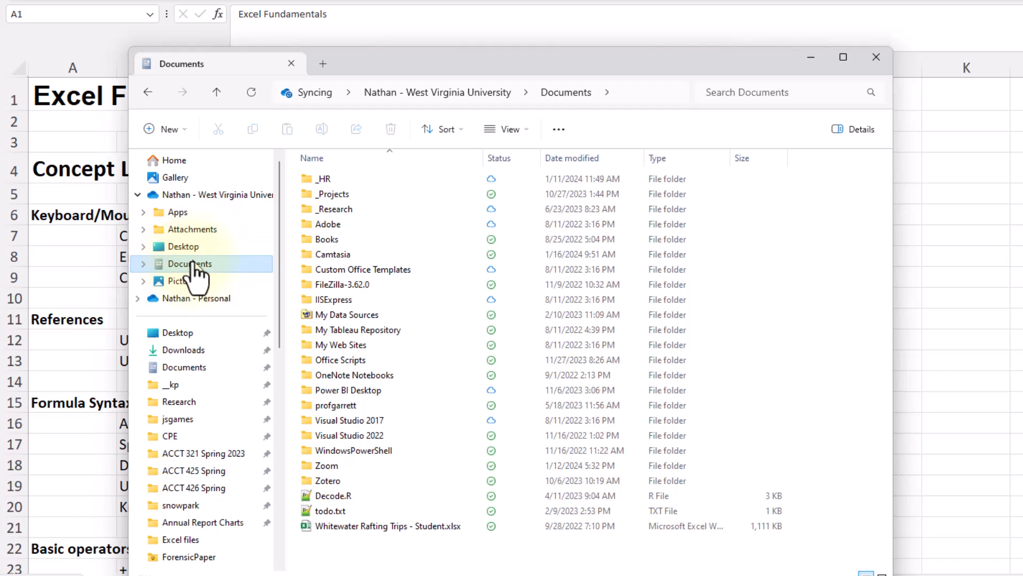
pyautogui.scroll(-3, 201, 512)
pyautogui.scroll(3, 194, 519)
# Step: Create a folder named ACCT 321 inside the OneDrive Documents folder and open it
pyautogui.click(179, 130)
pyautogui.click(184, 157)
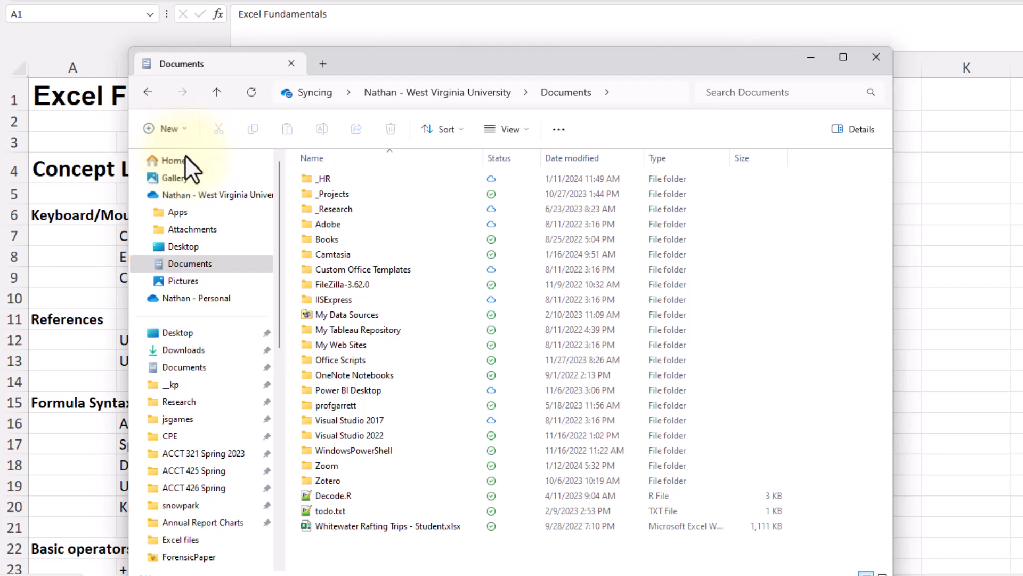
pyautogui.write('ACCT 321')
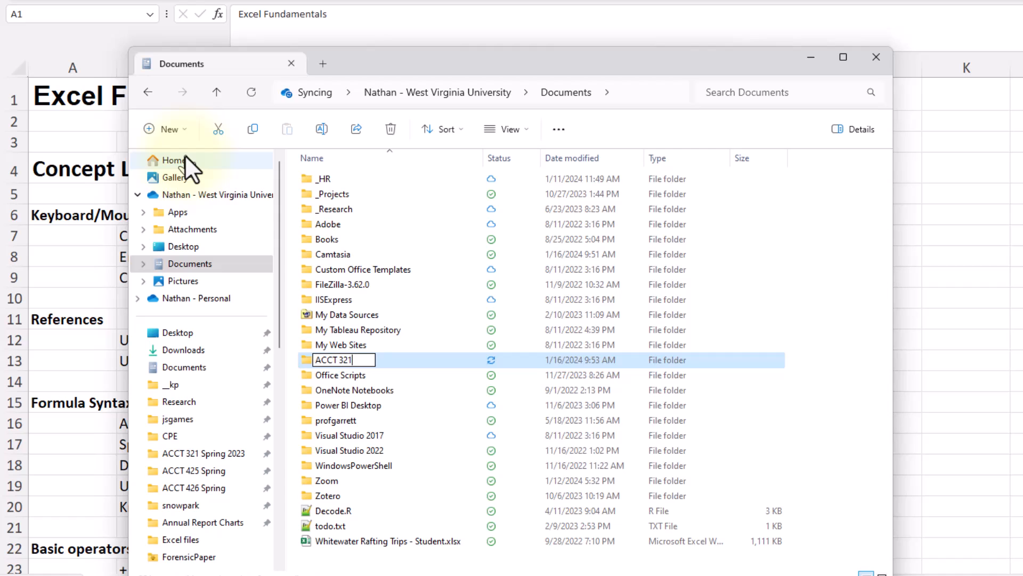
pyautogui.press('Return')
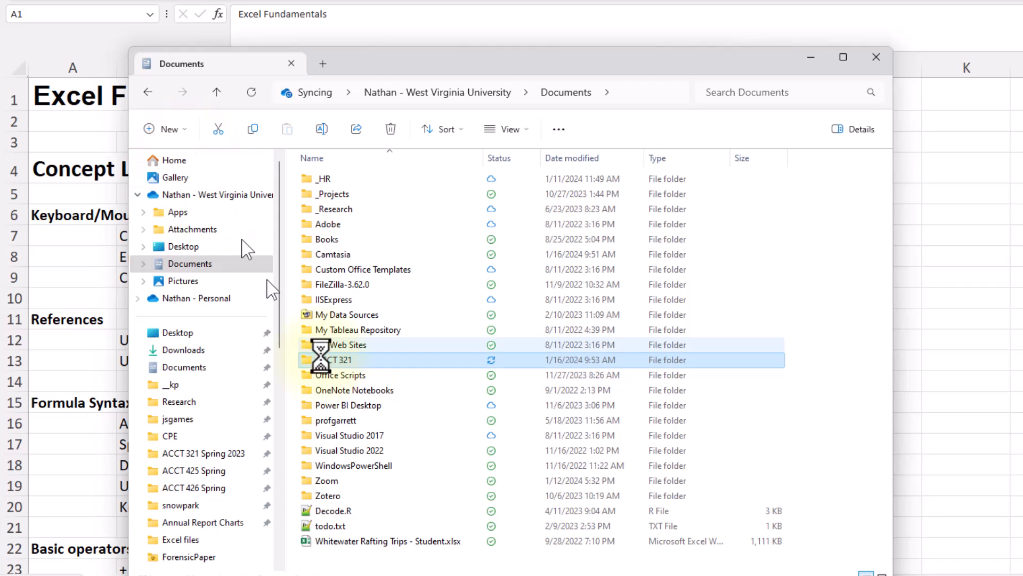
pyautogui.moveTo(396, 360)
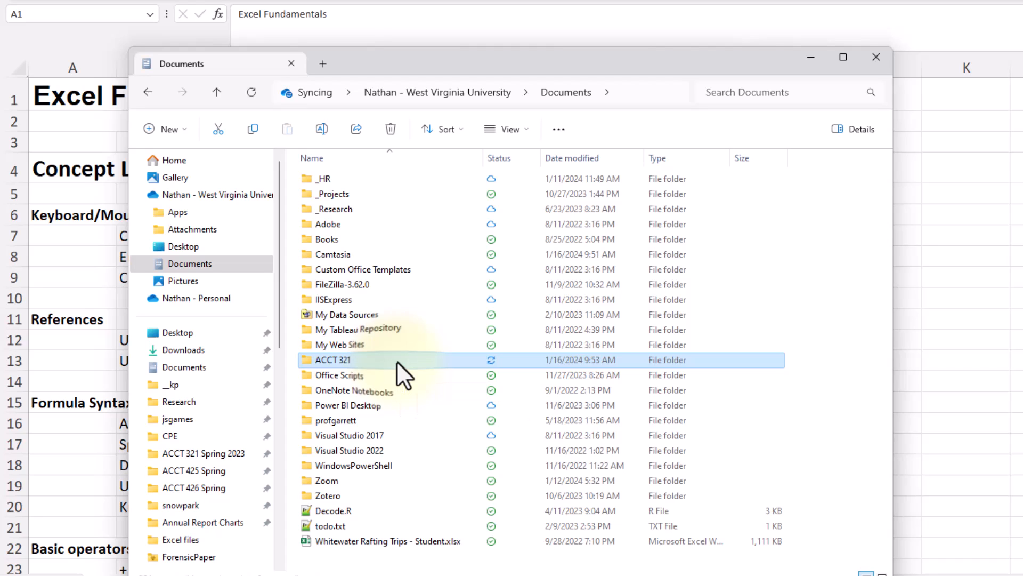
pyautogui.doubleClick(397, 360)
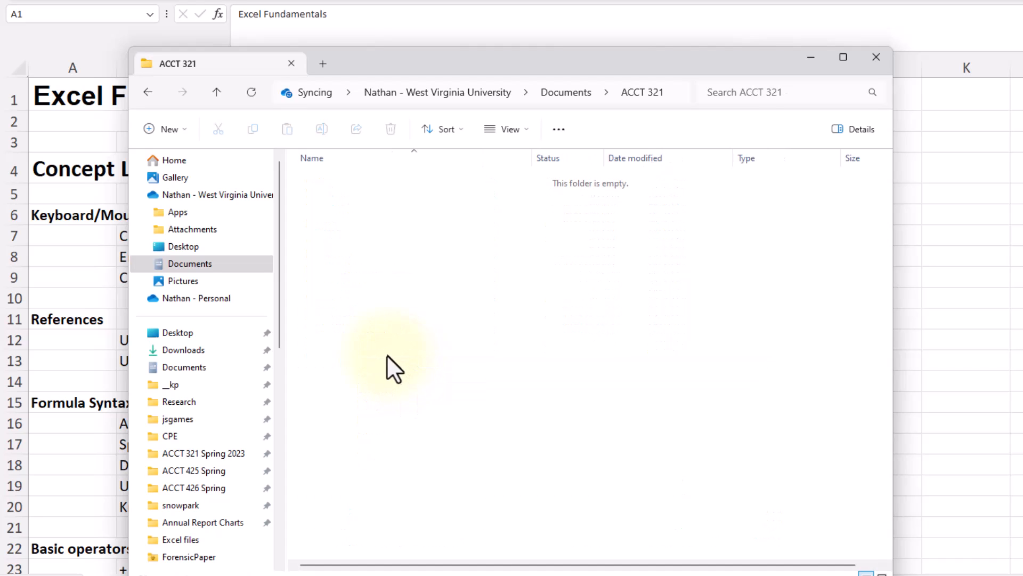
# Step: View the Downloads folder and the OneDrive Documents folder, and close the file browser to return to the workbook
pyautogui.click(217, 349)
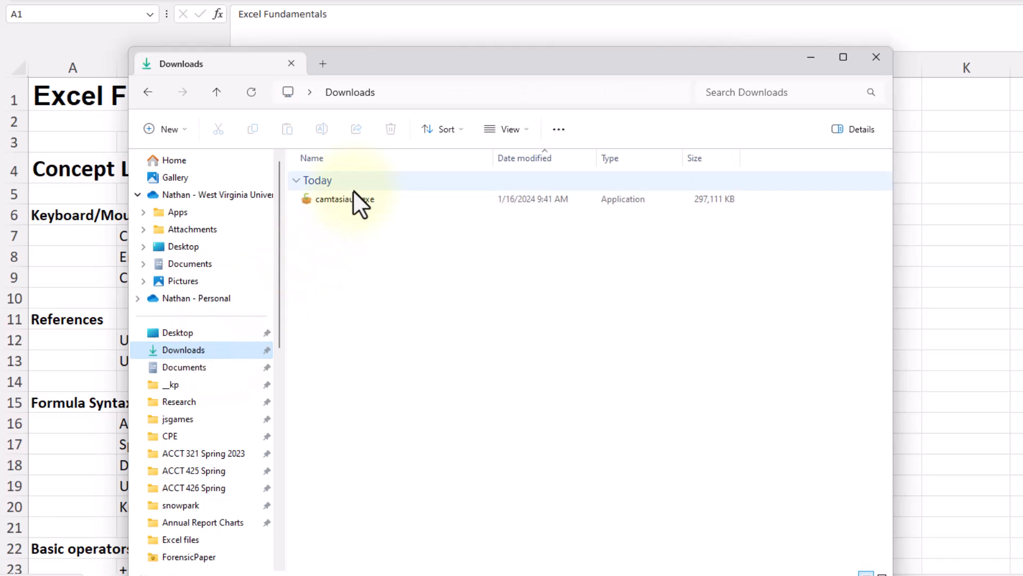
pyautogui.click(195, 264)
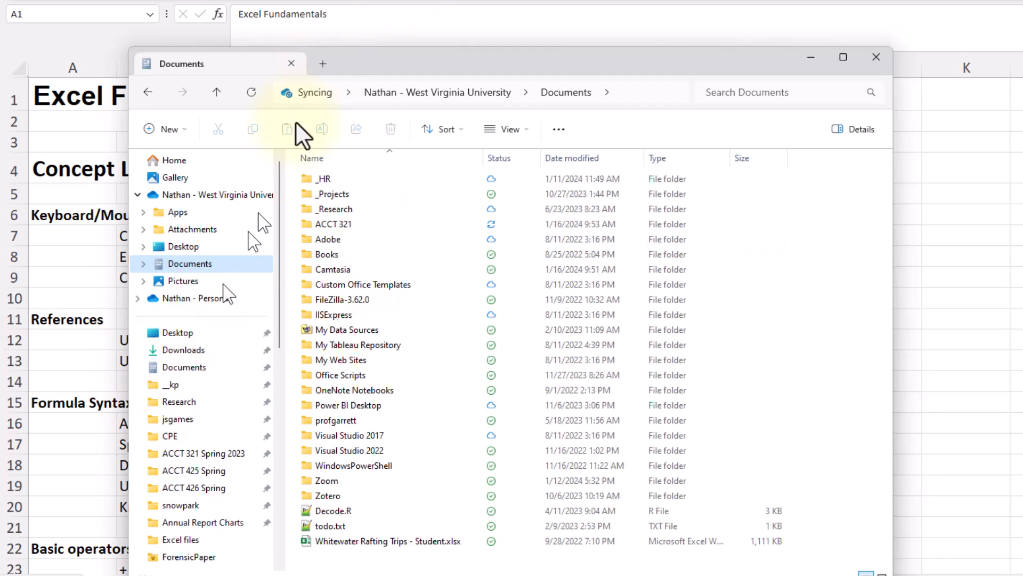
pyautogui.hotkey('alt', 'F4')
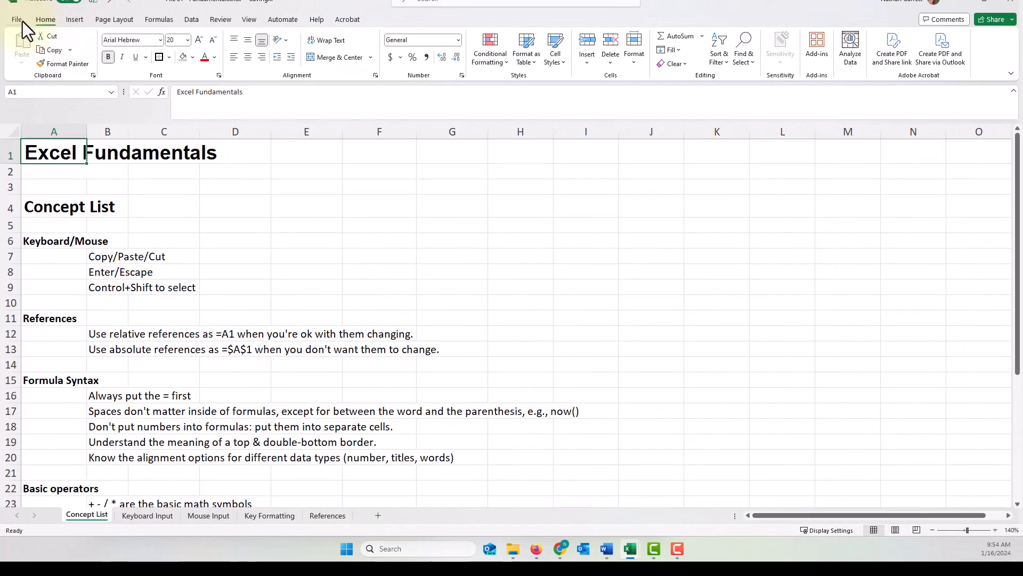
# Step: Start saving a copy of the workbook and choose the Excel Fundamentals folder on the OneDrive Desktop as its location
pyautogui.click(16, 20)
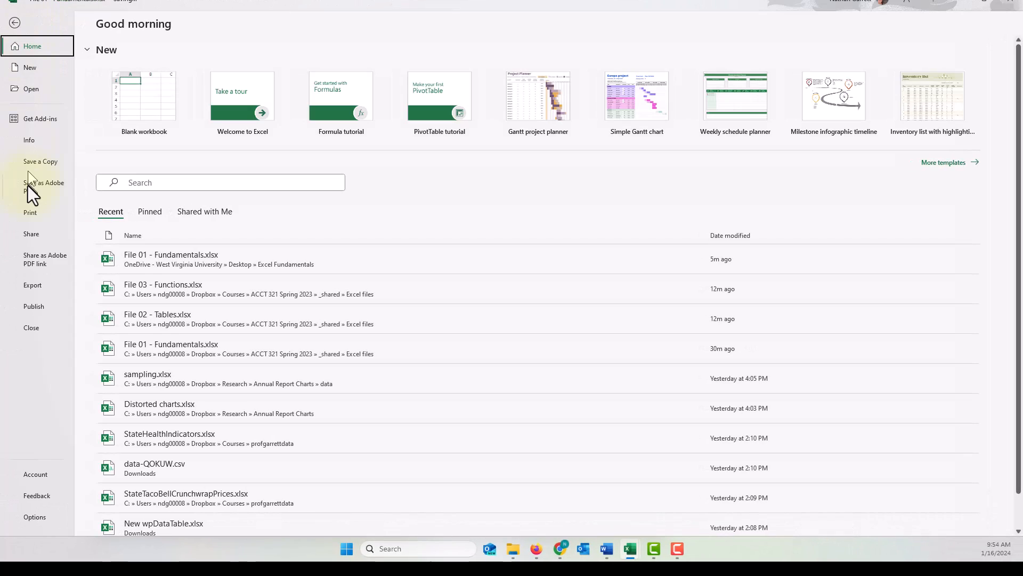
pyautogui.click(33, 161)
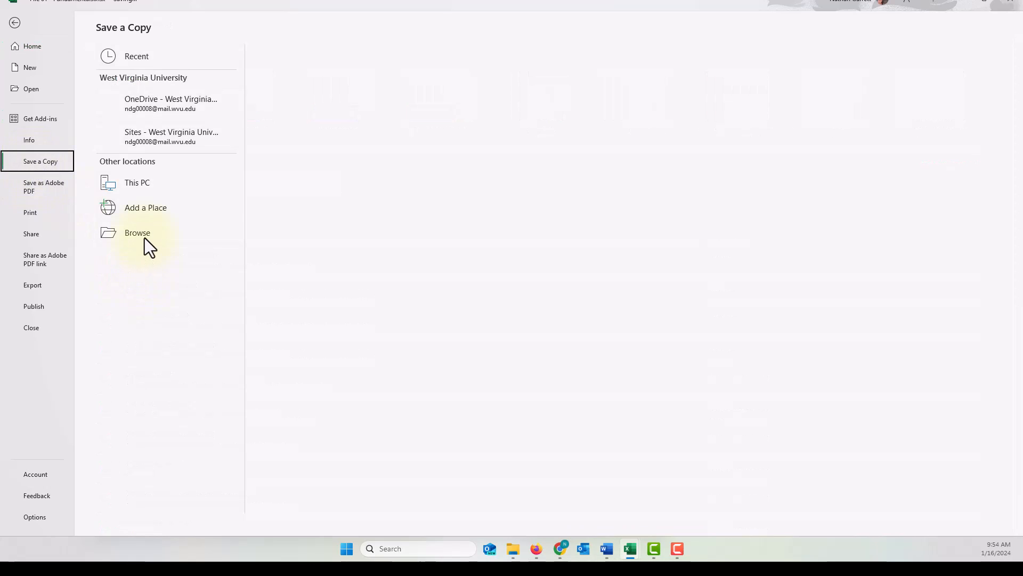
pyautogui.click(145, 238)
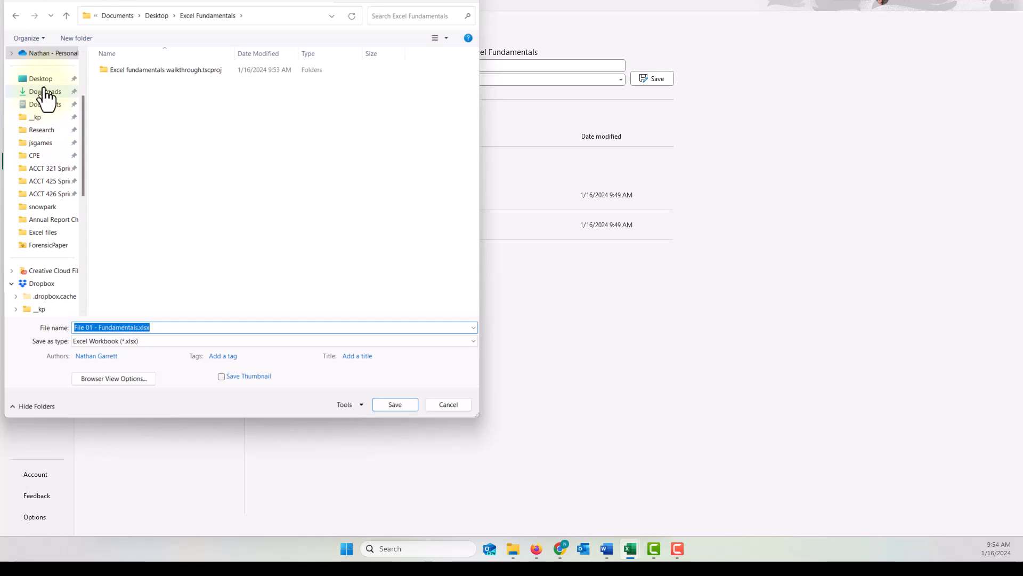
pyautogui.scroll(3, 43, 102)
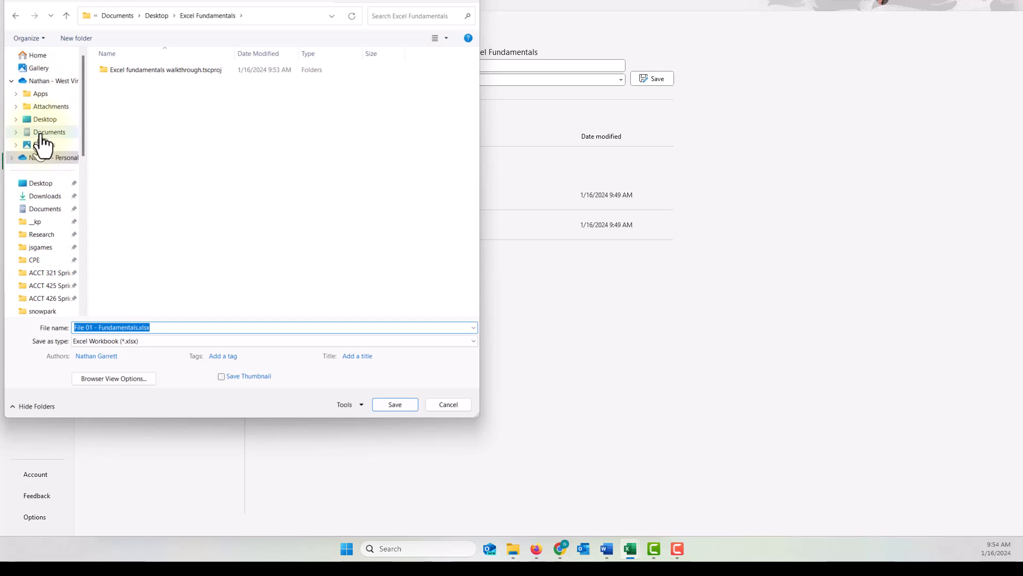
pyautogui.click(42, 119)
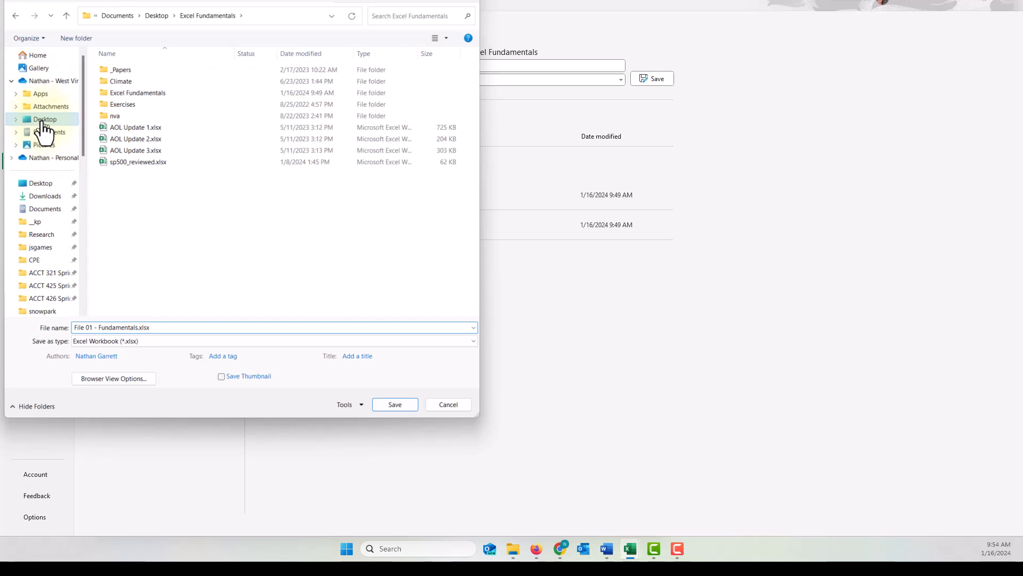
pyautogui.doubleClick(137, 93)
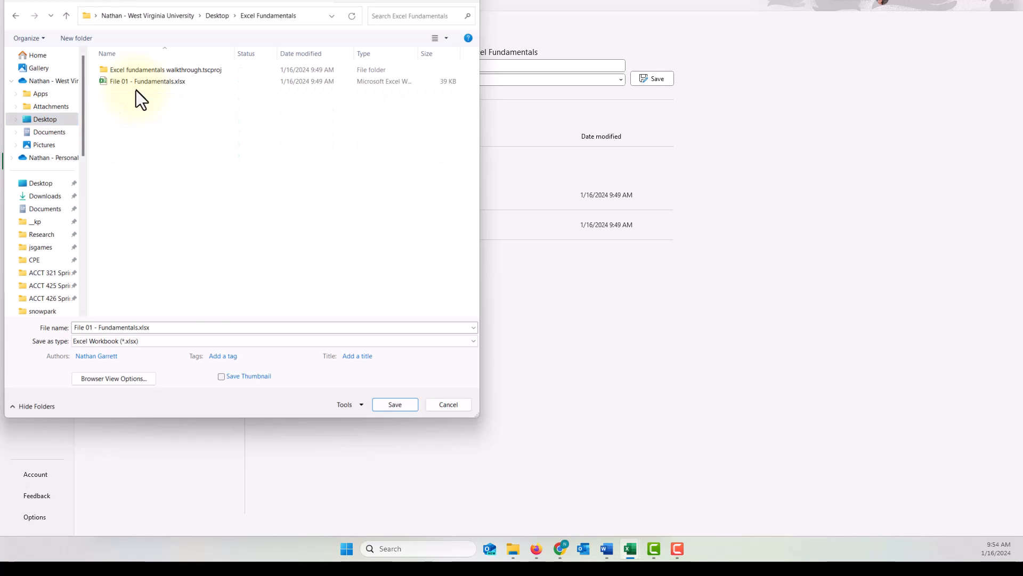
# Step: Add "- modified 1-16-24" to the end of the copy's file name before the xlsx extension and save it
pyautogui.click(169, 327)
pyautogui.click(171, 327)
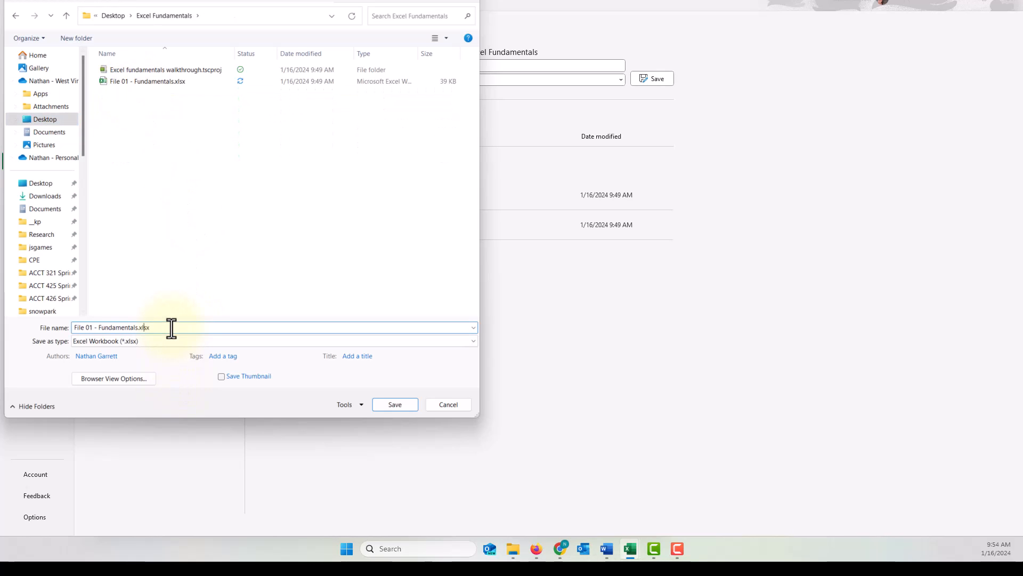
pyautogui.press('Left')
pyautogui.press('Left')
pyautogui.write('- modified 1-16-24.')
pyautogui.hotkey('shift', 'Right')
pyautogui.hotkey('shift', 'Right')
pyautogui.hotkey('shift', 'Right')
pyautogui.hotkey('shift', 'Right')
pyautogui.press('Right')
pyautogui.click(395, 405)
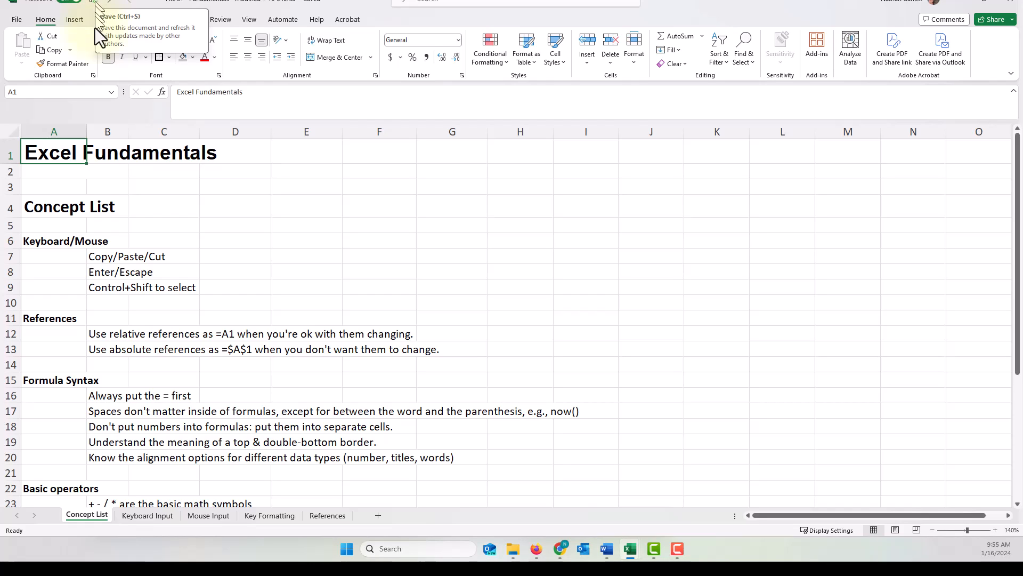
# Step: Go to the Keyboard Input worksheet and select cell A13
pyautogui.click(87, 170)
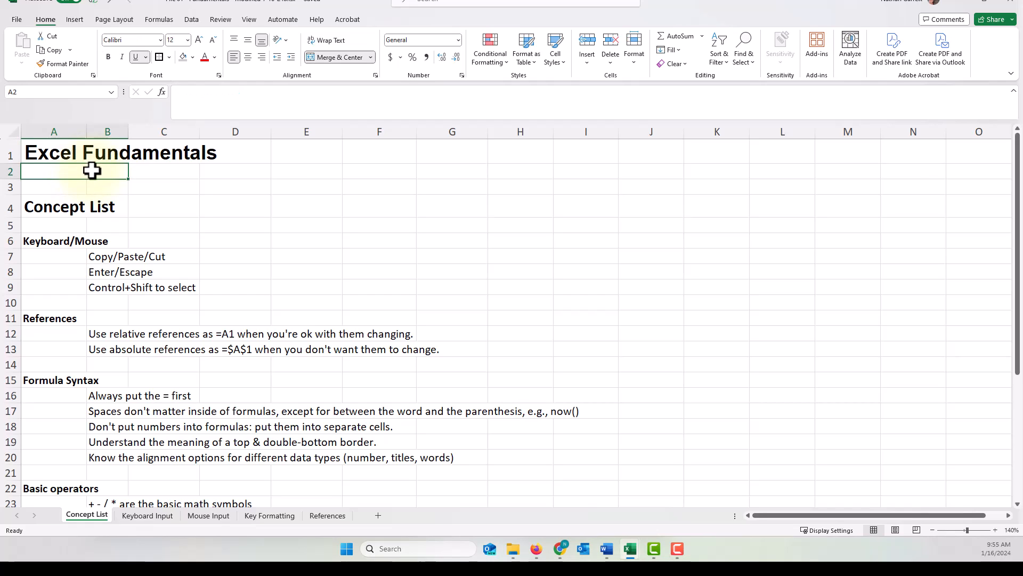
pyautogui.click(142, 517)
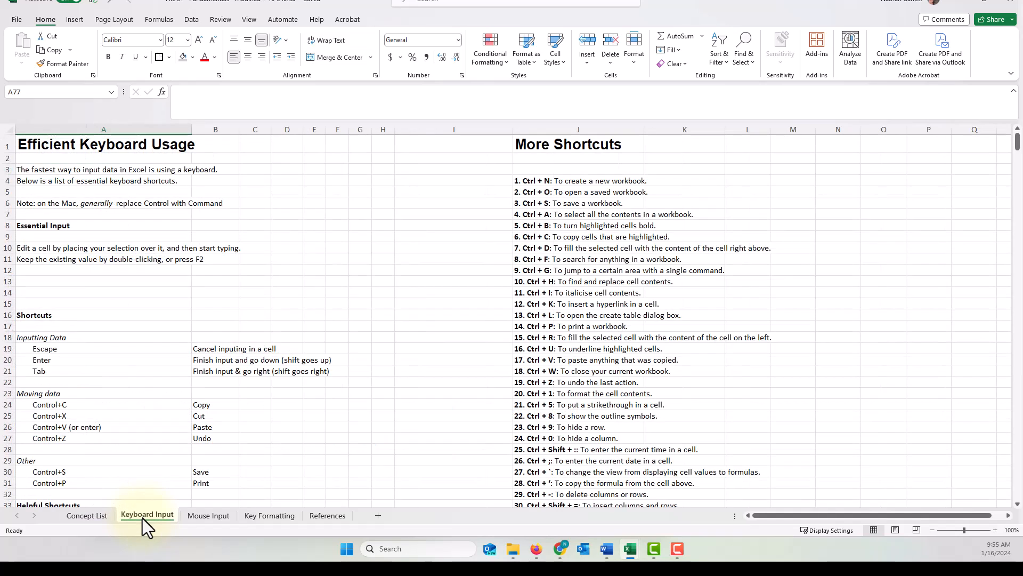
pyautogui.click(120, 281)
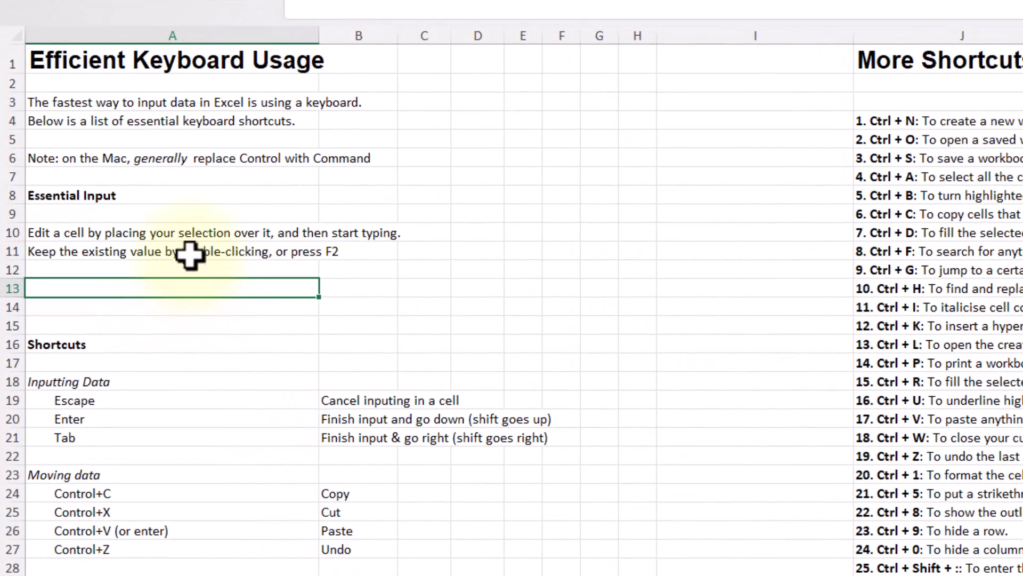
# Step: Edit the heading in cell A8 in place so that it reads "Essential Keys"
pyautogui.click(180, 198)
pyautogui.doubleClick(144, 198)
pyautogui.press('BackSpace')
pyautogui.press('BackSpace')
pyautogui.press('BackSpace')
pyautogui.press('BackSpace')
pyautogui.press('BackSpace')
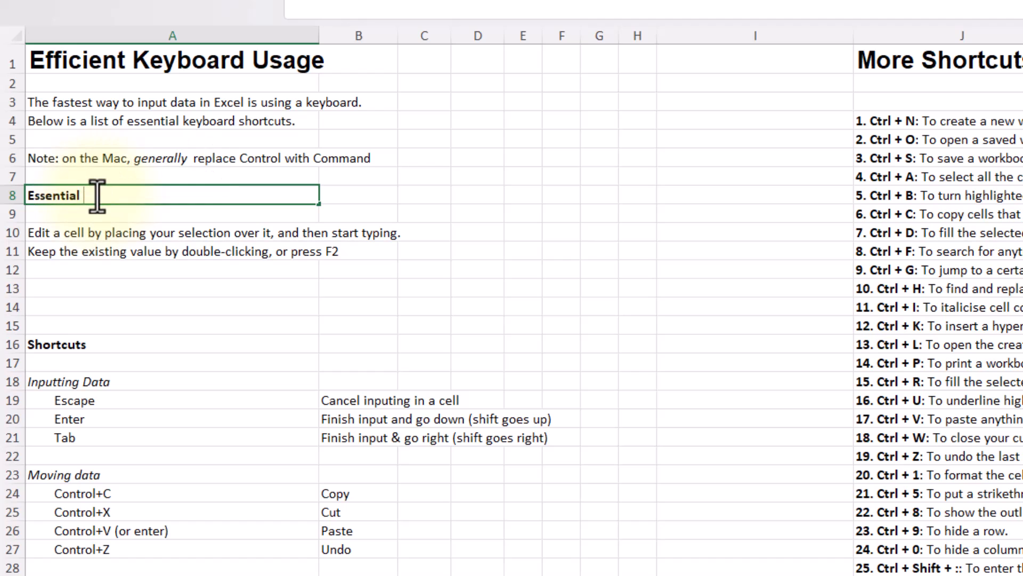
pyautogui.write('Keys')
pyautogui.press('Return')
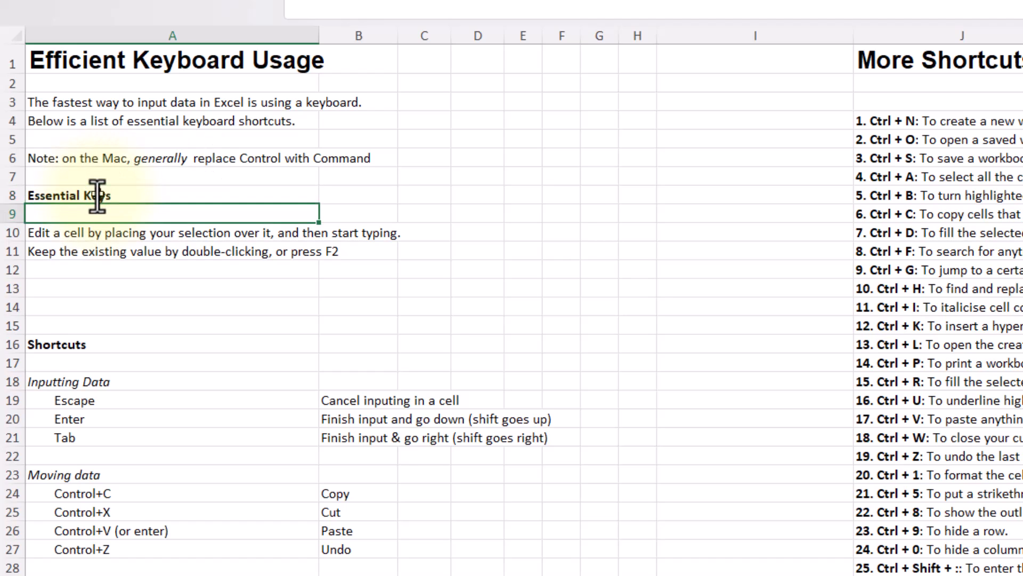
# Step: Overwrite the whole heading in cell A8 with "Key skills"
pyautogui.press('Up')
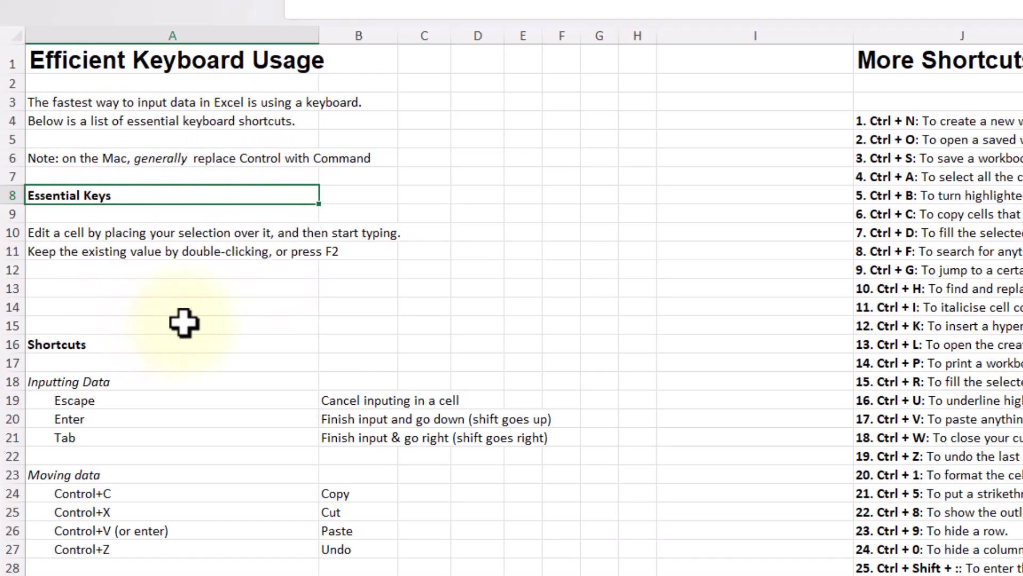
pyautogui.write('Key ski')
pyautogui.press('BackSpace')
pyautogui.write('ills')
pyautogui.press('Return')
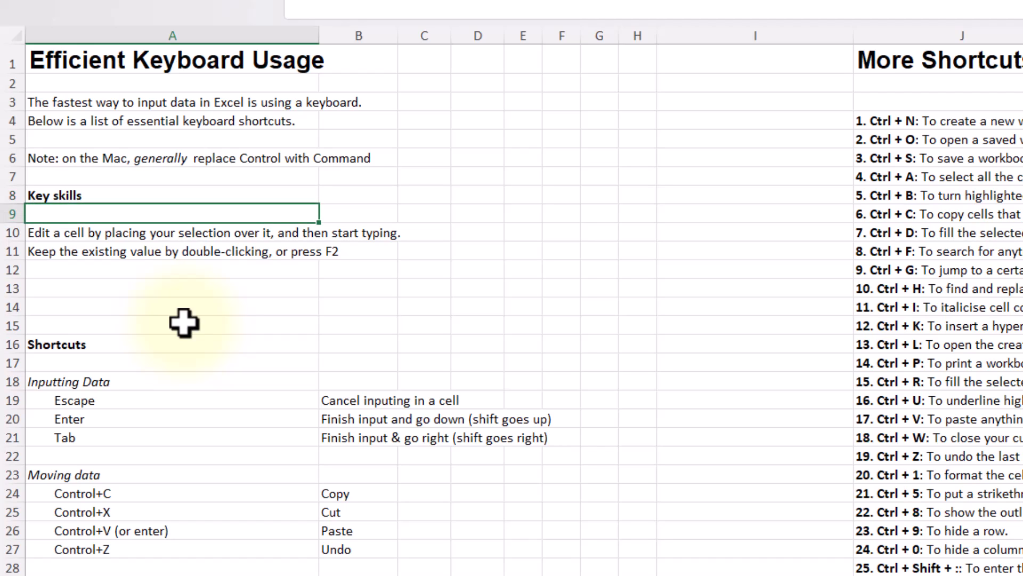
# Step: Edit the second word of the A8 heading in place so that it reads "Key Skills"
pyautogui.hotkey('shift', 'Return')
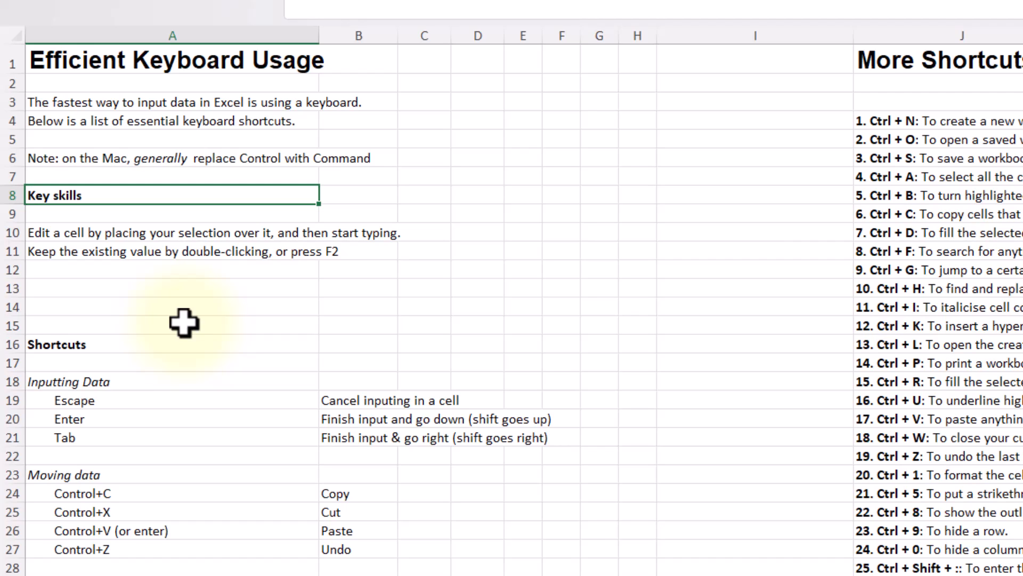
pyautogui.press('F2')
pyautogui.press('BackSpace')
pyautogui.press('BackSpace')
pyautogui.press('BackSpace')
pyautogui.press('BackSpace')
pyautogui.press('BackSpace')
pyautogui.press('BackSpace')
pyautogui.write('Skills')
pyautogui.press('Return')
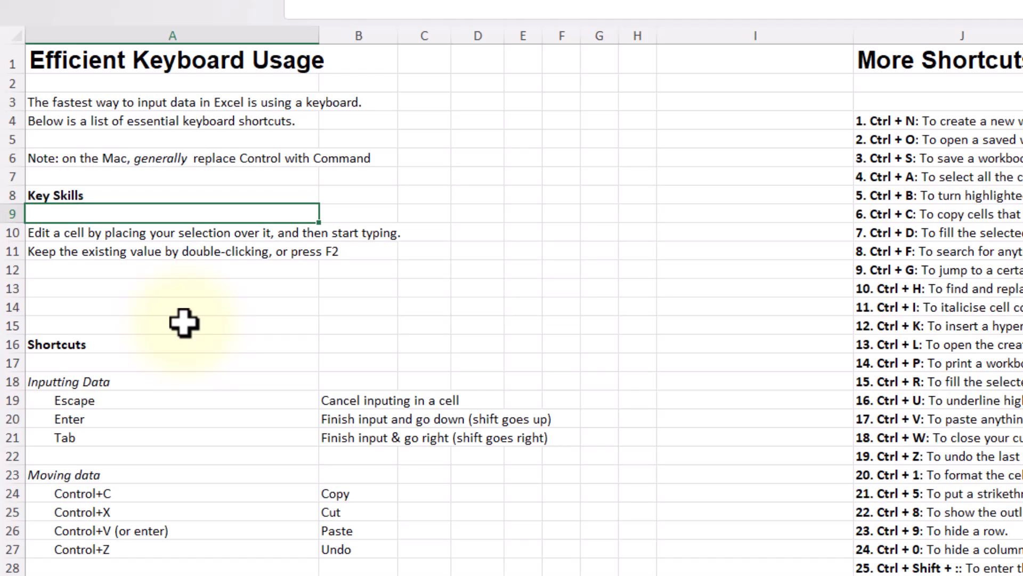
# Step: Highlight the inputting shortcuts in A19:A21, and enter 1 in cell D24 and 2 in cell E24
pyautogui.scroll(-4, 184, 323)
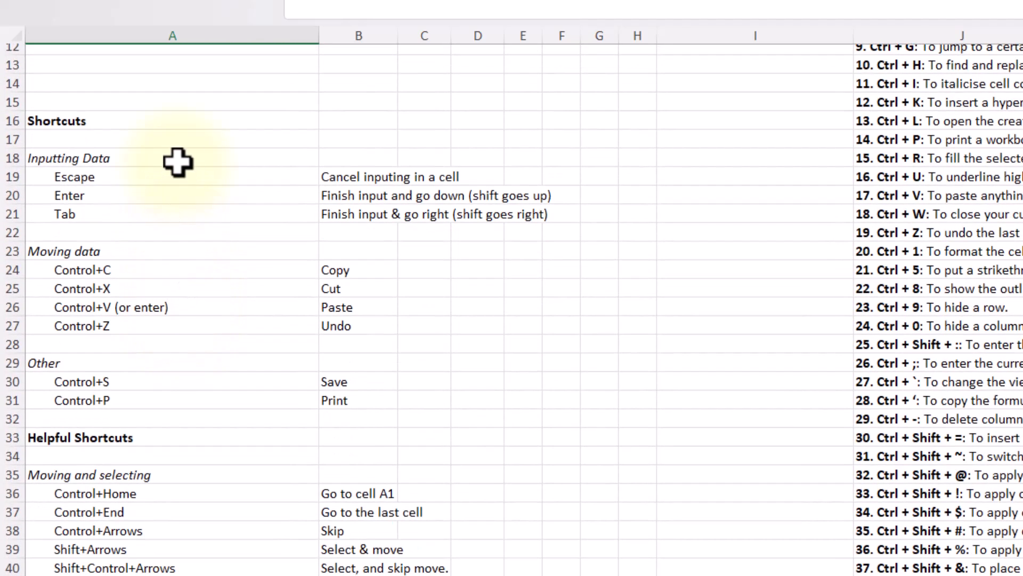
pyautogui.moveTo(237, 177); pyautogui.dragTo(169, 218)
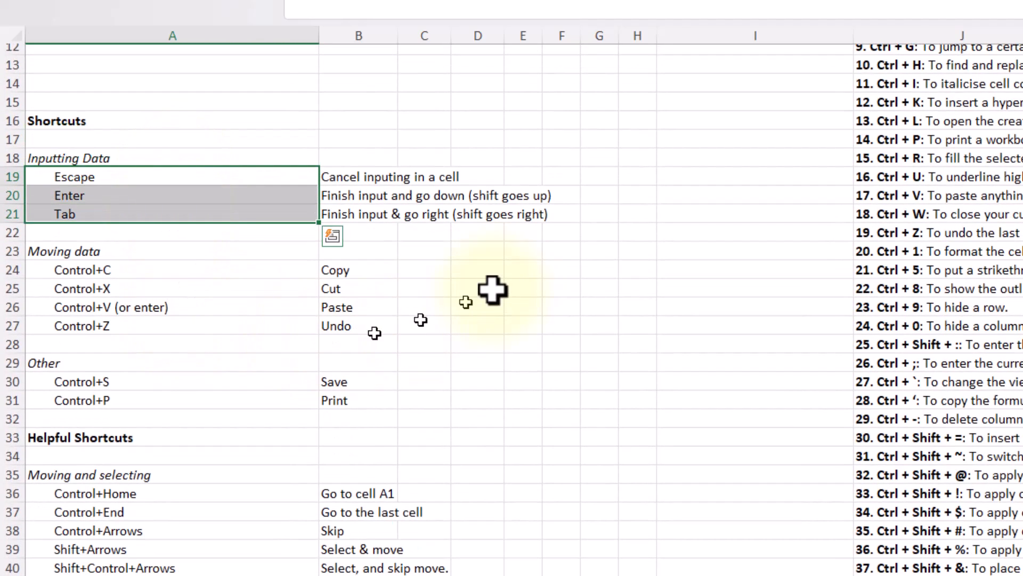
pyautogui.click(496, 272)
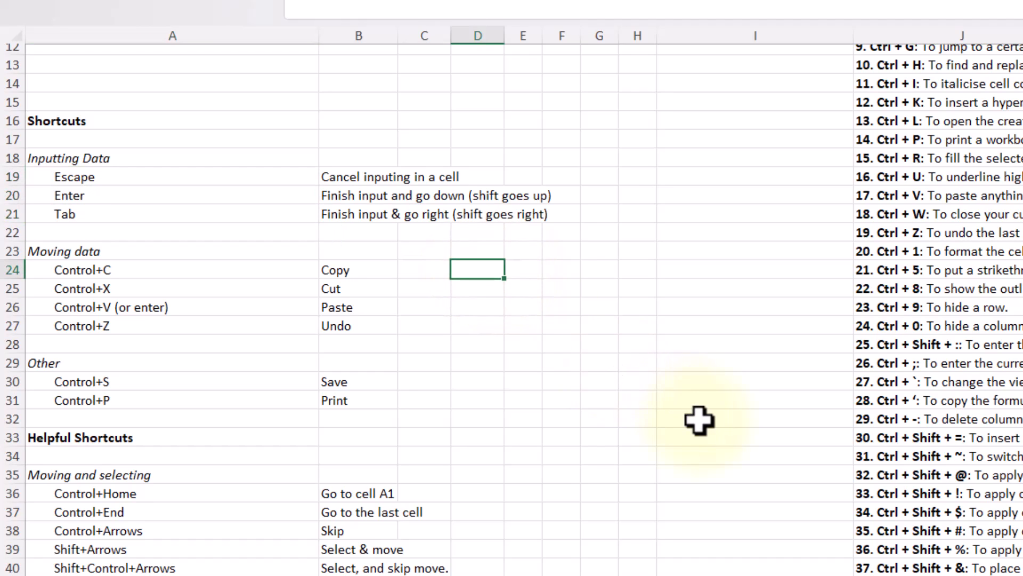
pyautogui.write('1')
pyautogui.press('Tab')
pyautogui.write('2')
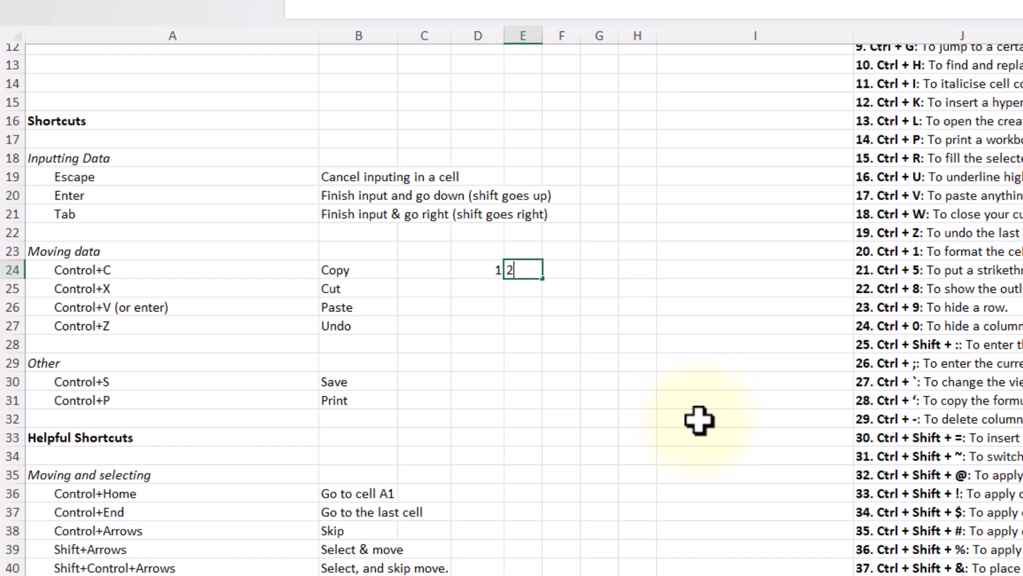
pyautogui.press('Return')
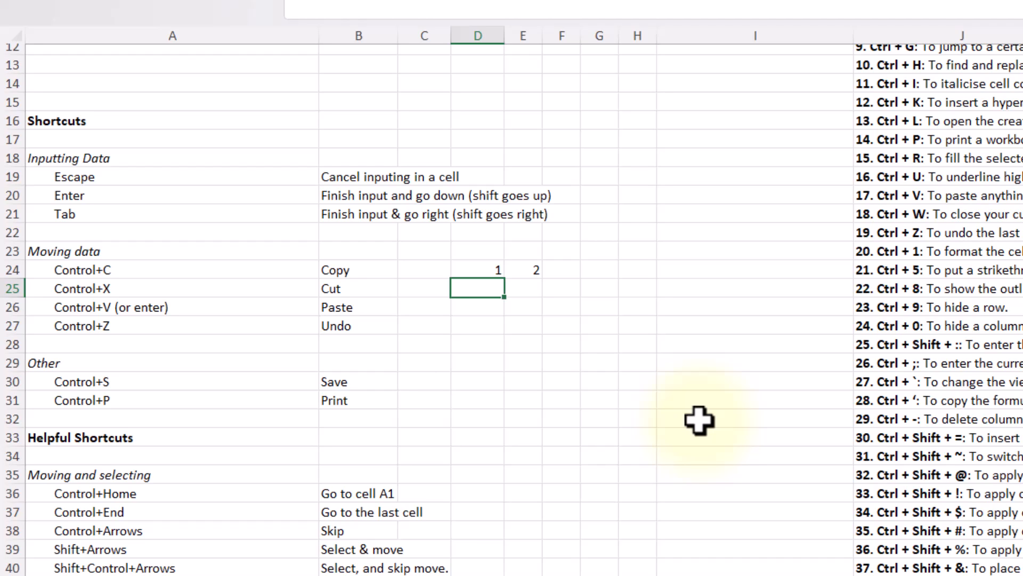
# Step: Enter 3 and 4 in D25:E25, 5 and 6 in D26:E26, and 7 and 8 in D27:E27
pyautogui.write('3')
pyautogui.press('Tab')
pyautogui.write('4')
pyautogui.press('Return')
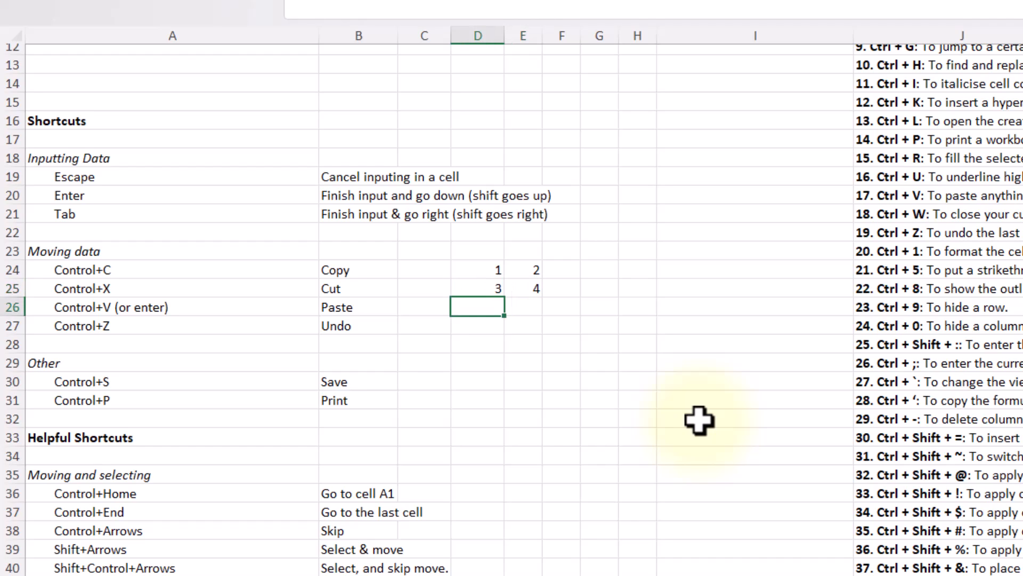
pyautogui.write('5')
pyautogui.press('Tab')
pyautogui.write('6')
pyautogui.press('Return')
pyautogui.write('7')
pyautogui.press('Tab')
pyautogui.write('8')
pyautogui.press('Return')
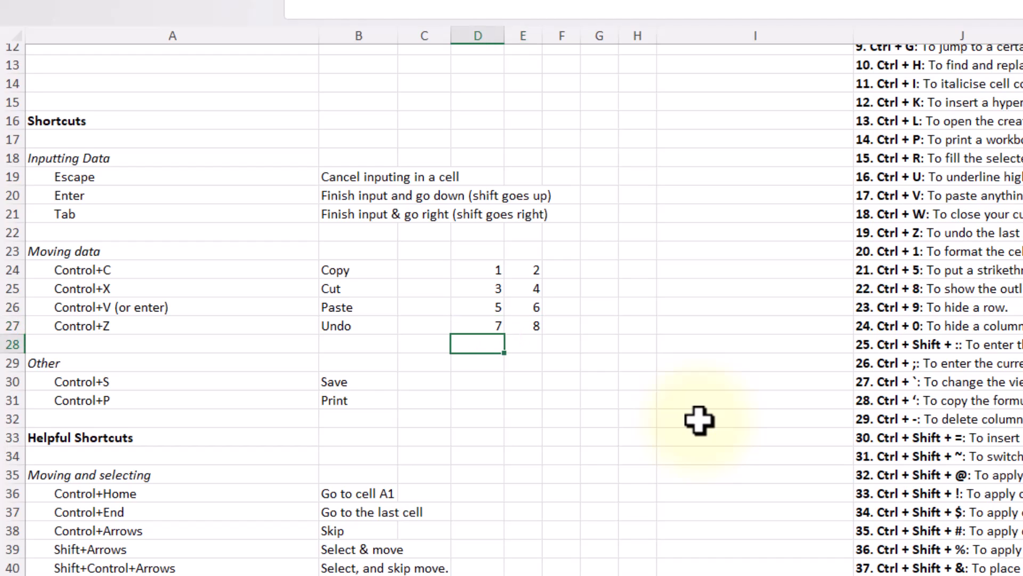
# Step: Discard a trial entry of 23 in cell D28 and enter a SUM formula there covering D24:E27
pyautogui.write('23')
pyautogui.press('Escape')
pyautogui.write('=sum(')
pyautogui.press('Up')
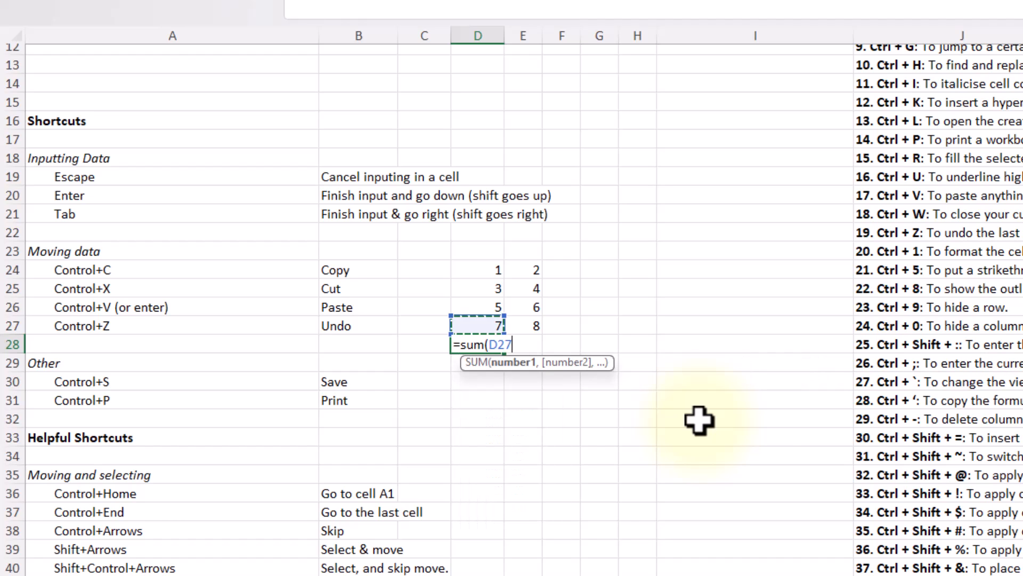
pyautogui.hotkey('shift', 'Up')
pyautogui.hotkey('shift', 'Up')
pyautogui.hotkey('shift', 'Up')
pyautogui.hotkey('shift', 'Right')
pyautogui.write(')')
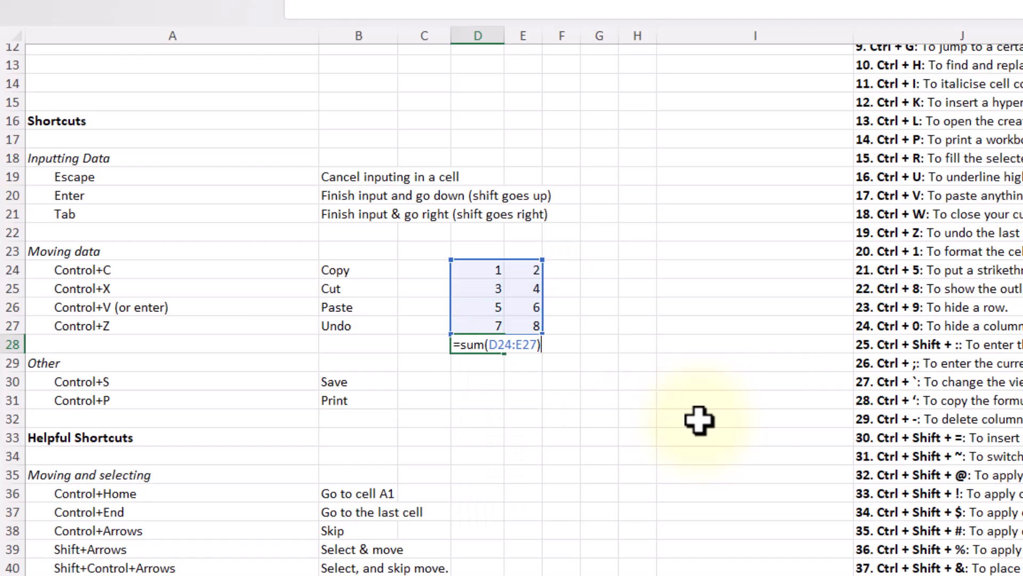
pyautogui.press('Return')
pyautogui.hotkey('shift', 'Return')
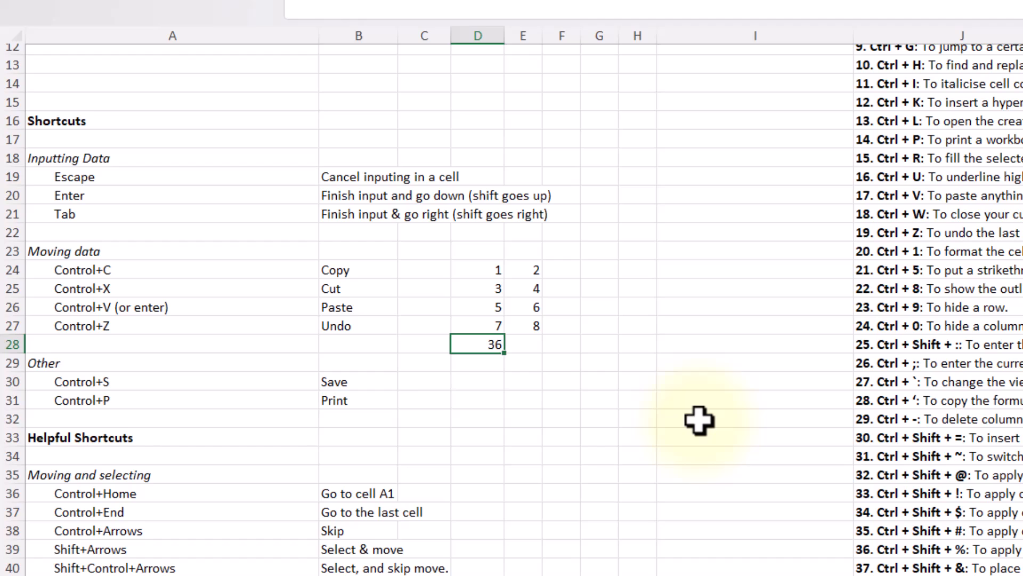
# Step: Try to remove the end reference E27 from the SUM formula in D28, and cancel the edit
pyautogui.press('F2')
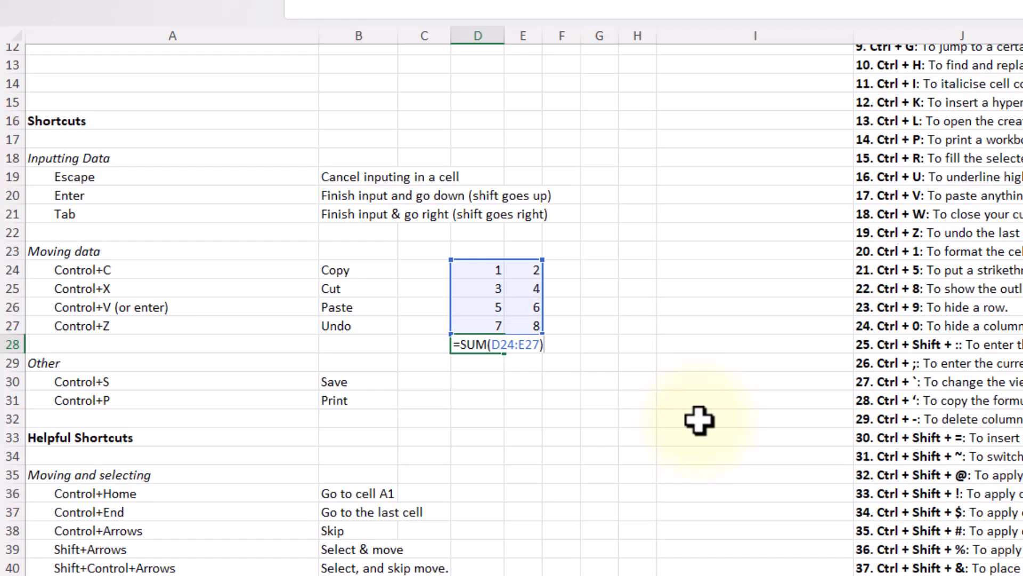
pyautogui.press('Left')
pyautogui.press('Left')
pyautogui.press('BackSpace')
pyautogui.press('BackSpace')
pyautogui.press('Delete')
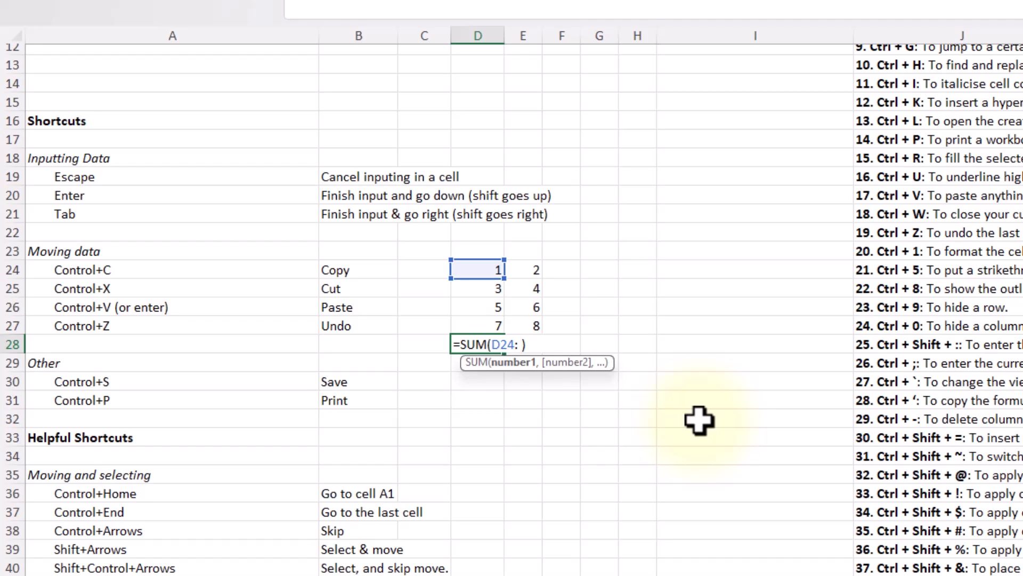
pyautogui.press('Return')
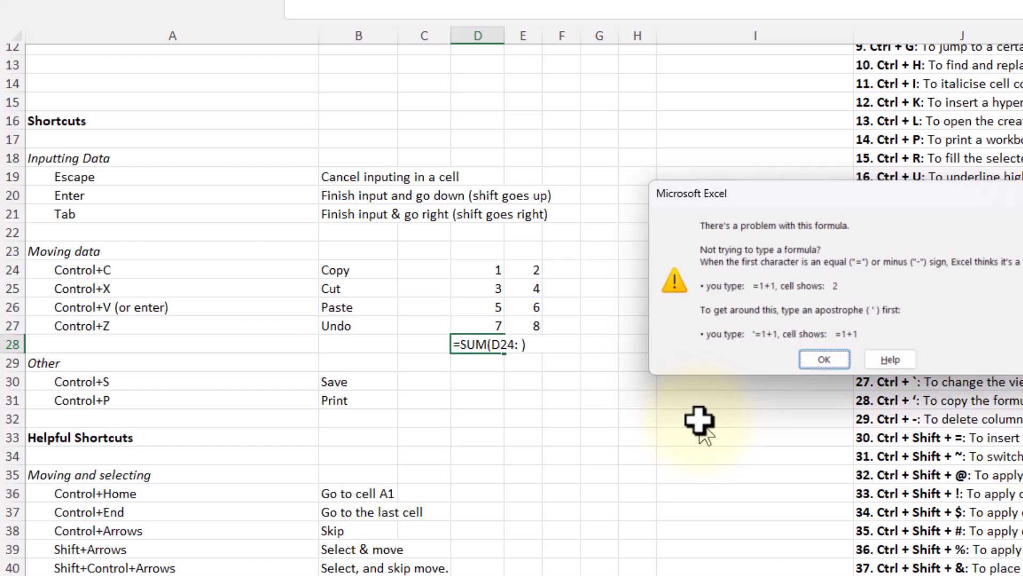
pyautogui.press('Return')
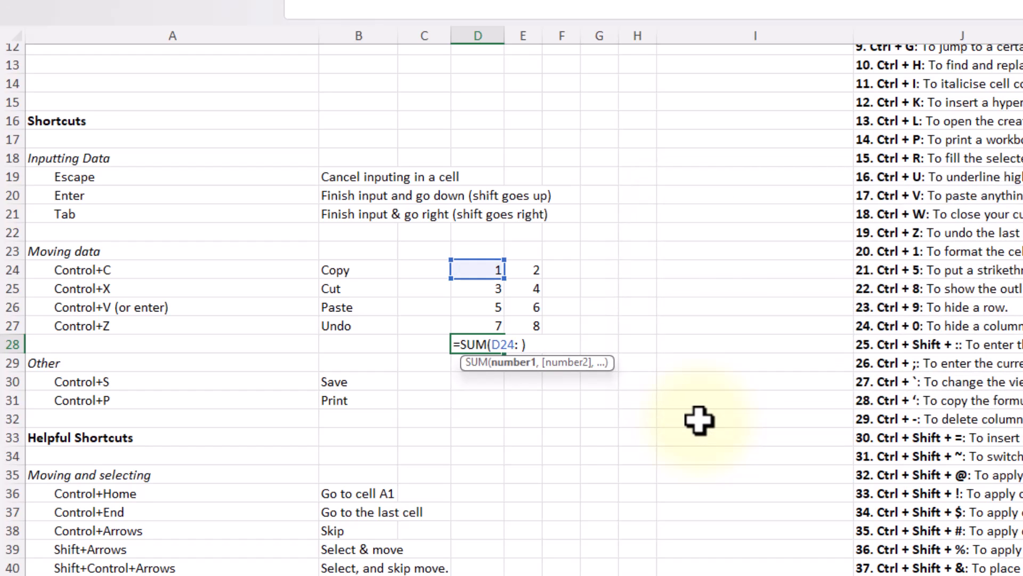
pyautogui.press('Escape')
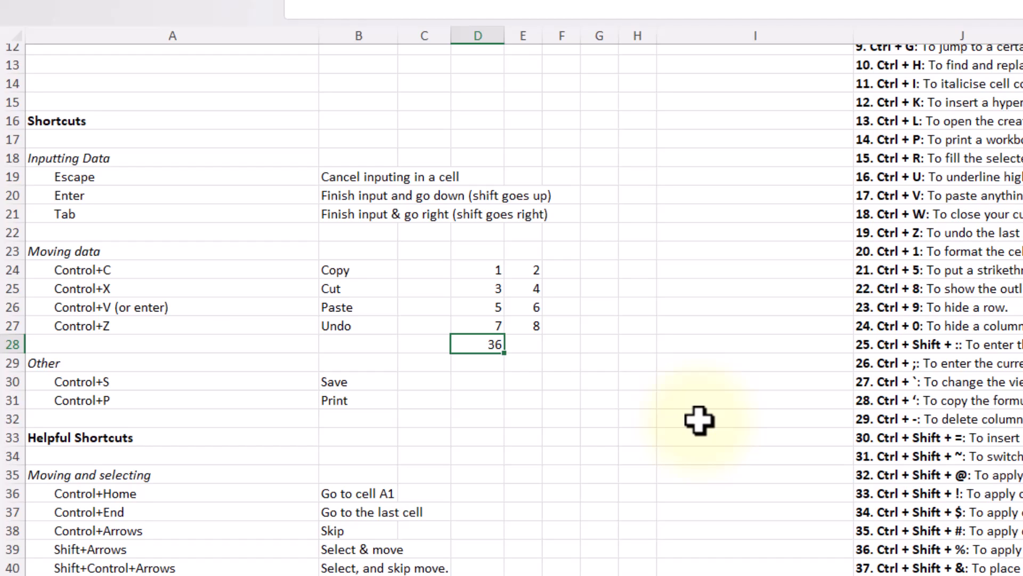
# Step: Copy the values in E24:E27 and paste them into column F starting at F27
pyautogui.press('Up')
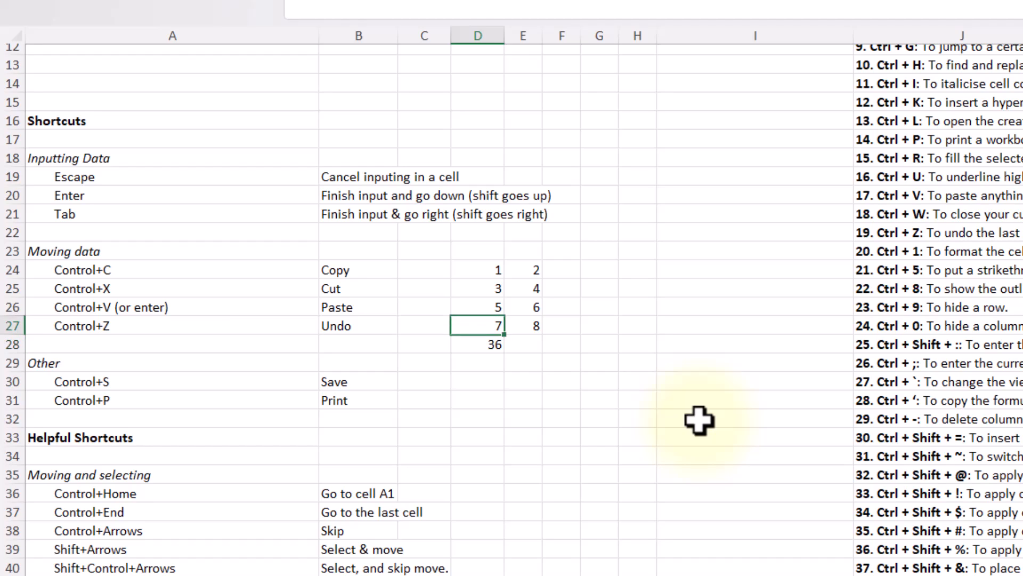
pyautogui.press('Right')
pyautogui.hotkey('shift', 'Up')
pyautogui.hotkey('shift', 'Up')
pyautogui.hotkey('shift', 'Up')
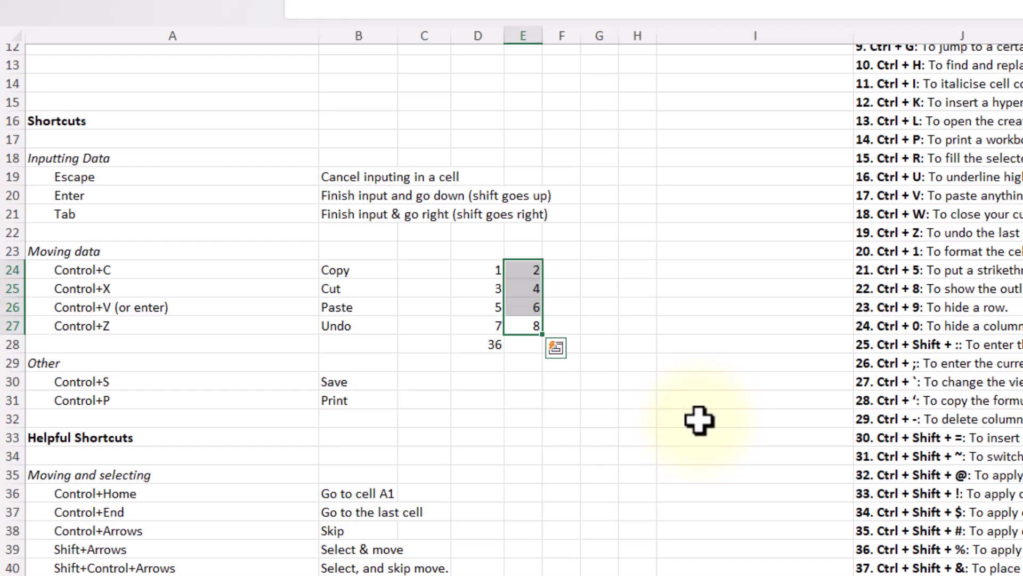
pyautogui.press('Down')
pyautogui.press('Up')
pyautogui.hotkey('shift', 'Up')
pyautogui.hotkey('shift', 'Up')
pyautogui.hotkey('shift', 'Up')
pyautogui.hotkey('ctrl', 'c')
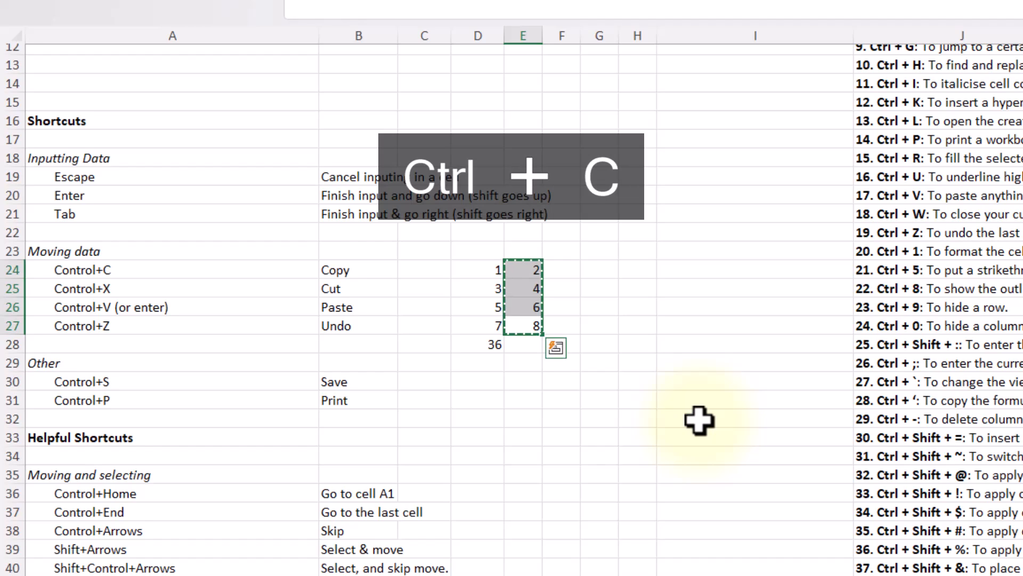
pyautogui.press('Right')
pyautogui.hotkey('ctrl', 'v')
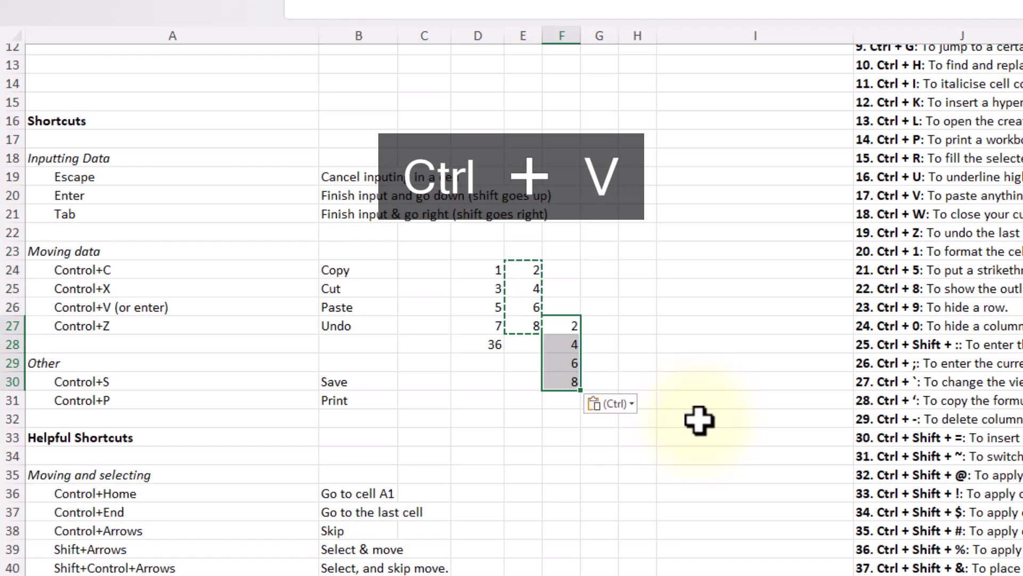
# Step: Move the pasted block F27:F30 to column G starting at G28, and undo both the move and the paste
pyautogui.hotkey('ctrl', 'x')
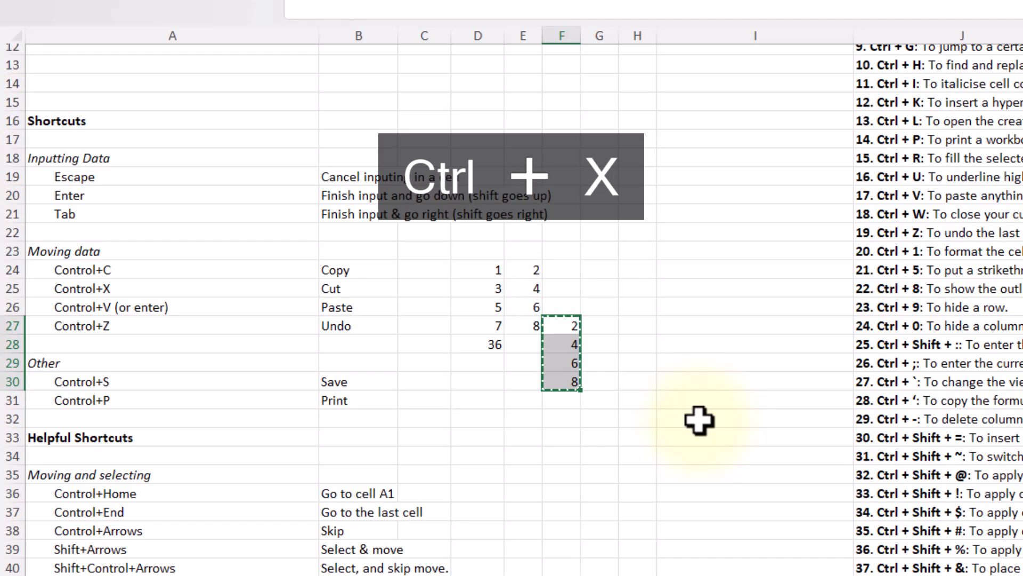
pyautogui.press('Right')
pyautogui.press('Down')
pyautogui.hotkey('ctrl', 'v')
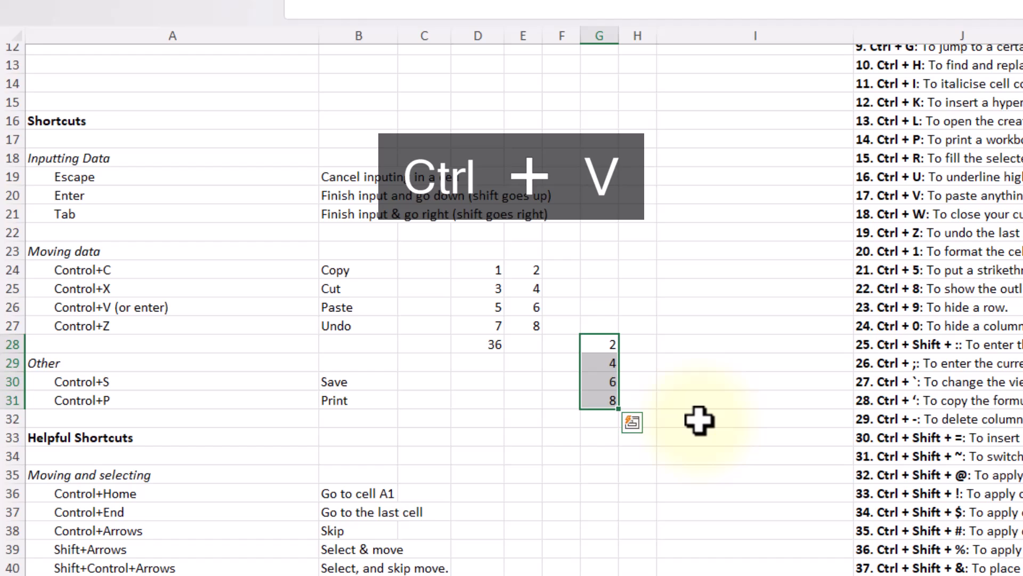
pyautogui.press('Left')
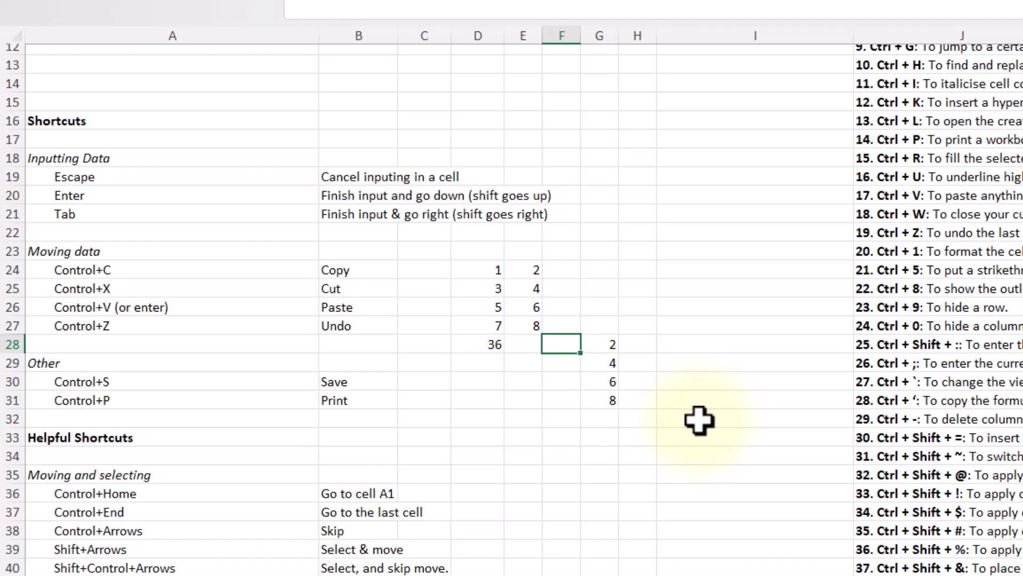
pyautogui.hotkey('ctrl', 'z')
pyautogui.hotkey('ctrl', 'z')
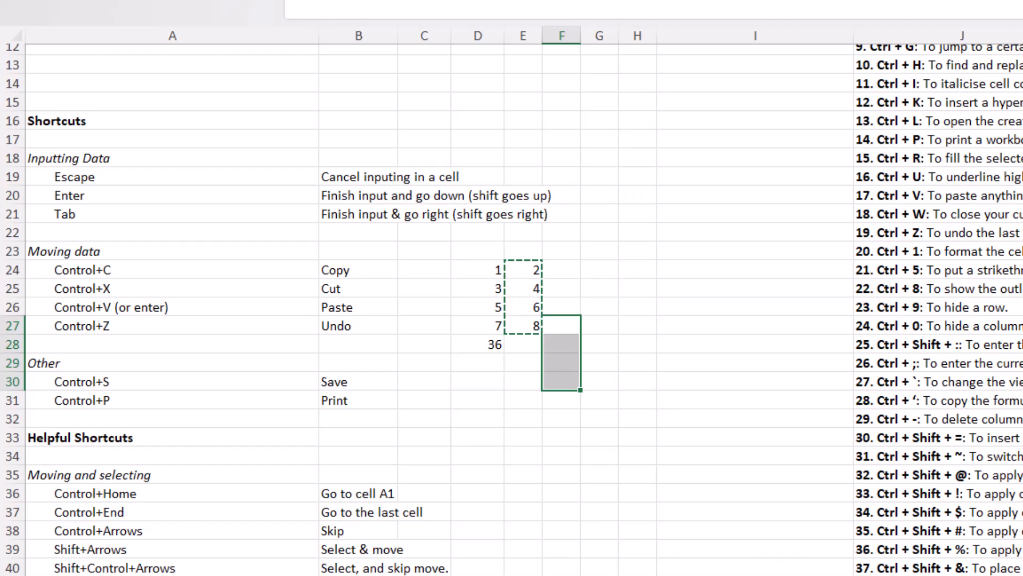
# Step: Select the Control+S entry in A30 and save the workbook
pyautogui.click(196, 384)
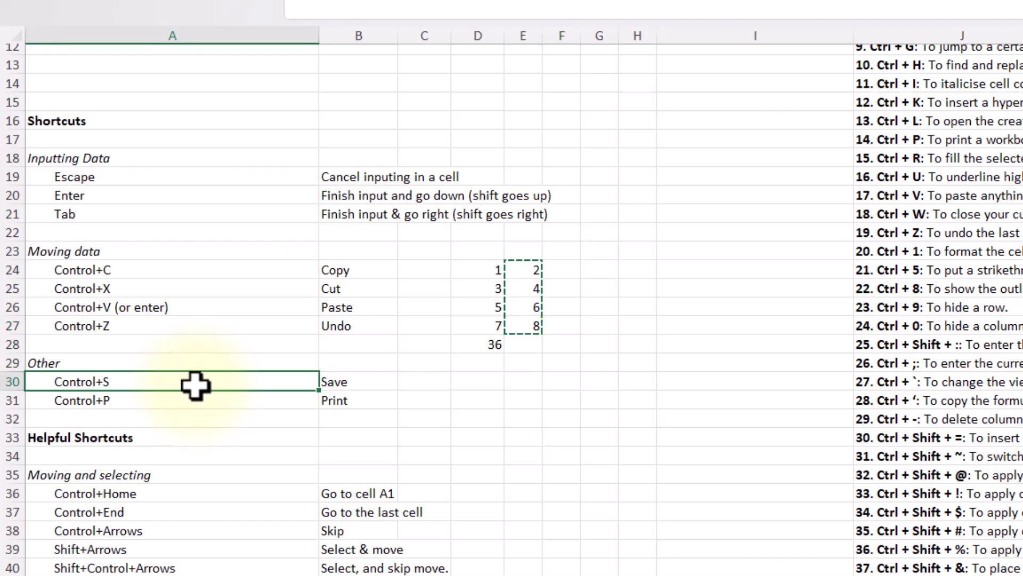
pyautogui.hotkey('ctrl', 's')
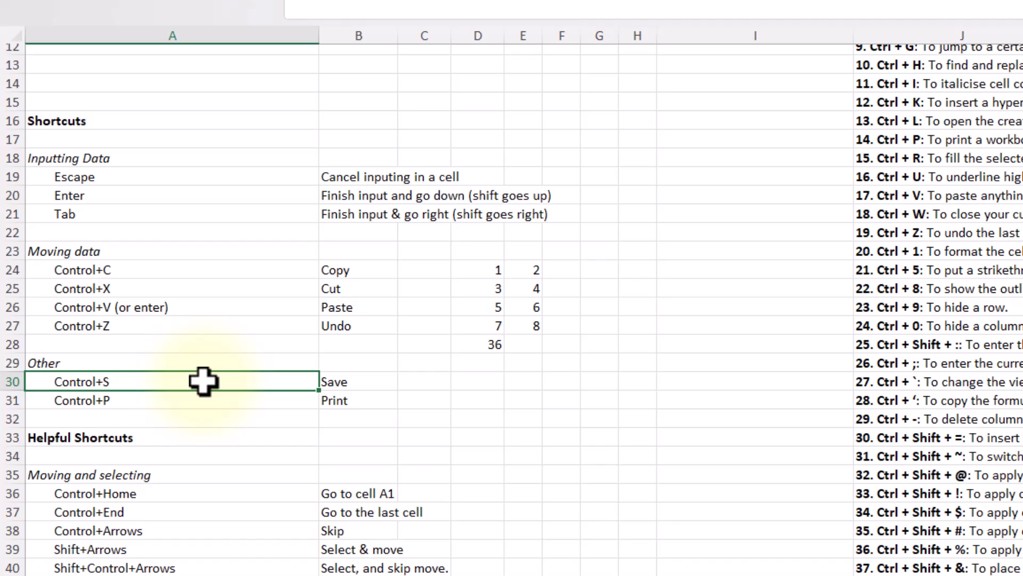
# Step: Edit the F2 entry in cell A45 in place, deleting its last character and retyping 2
pyautogui.scroll(-5, 203, 381)
pyautogui.scroll(-1, 203, 381)
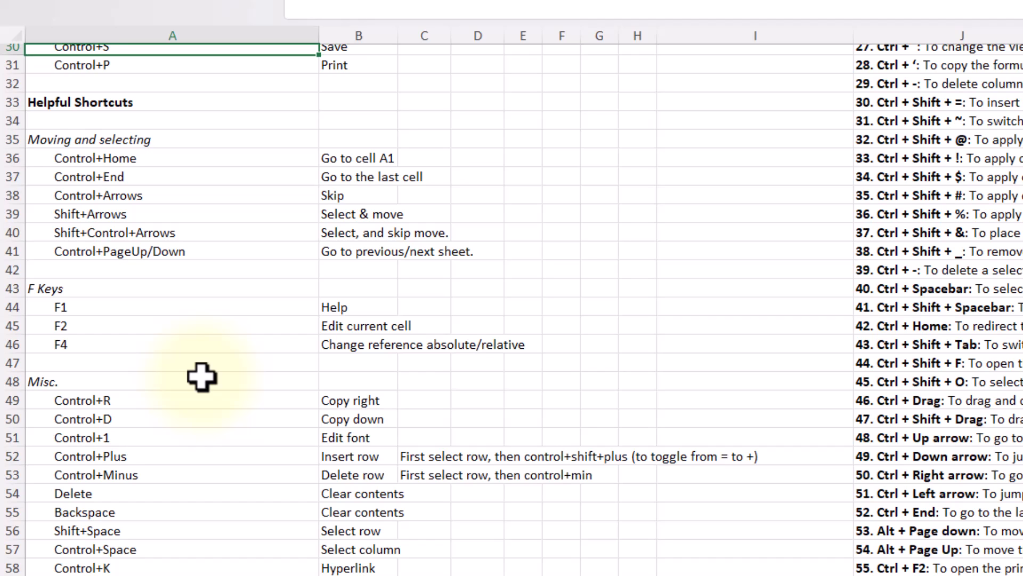
pyautogui.click(206, 324)
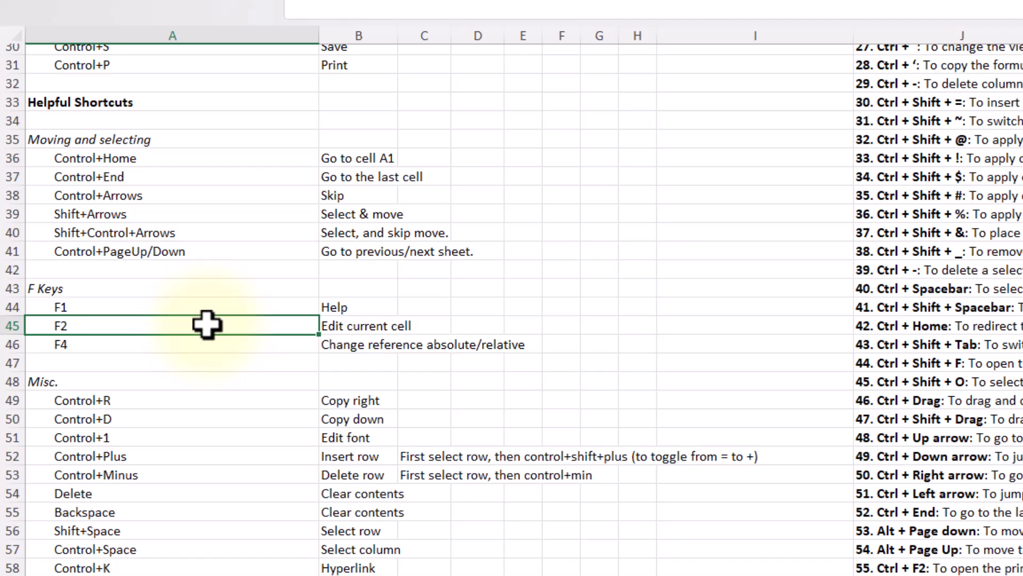
pyautogui.press('F2')
pyautogui.press('BackSpace')
pyautogui.write('2')
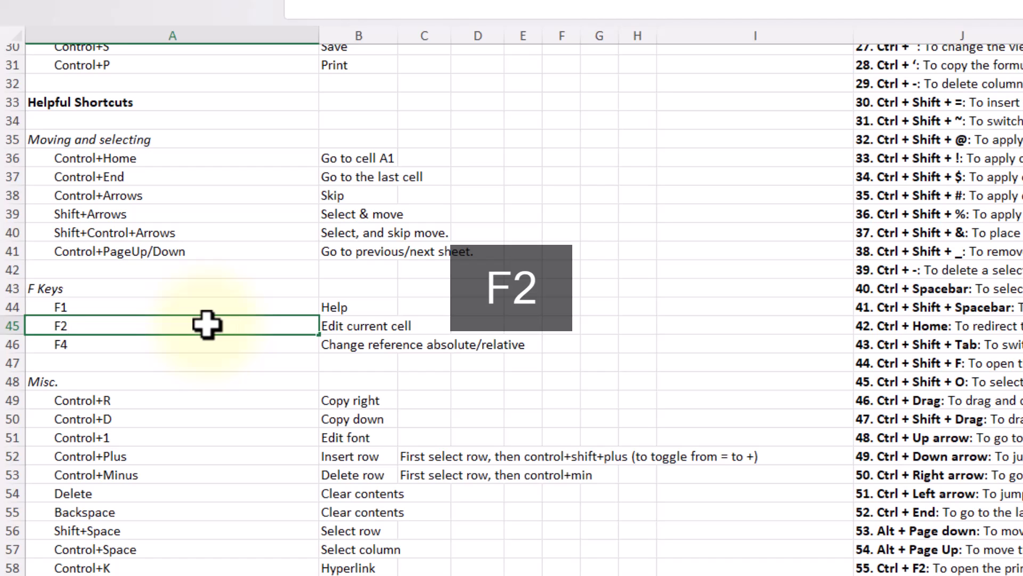
pyautogui.press('Tab')
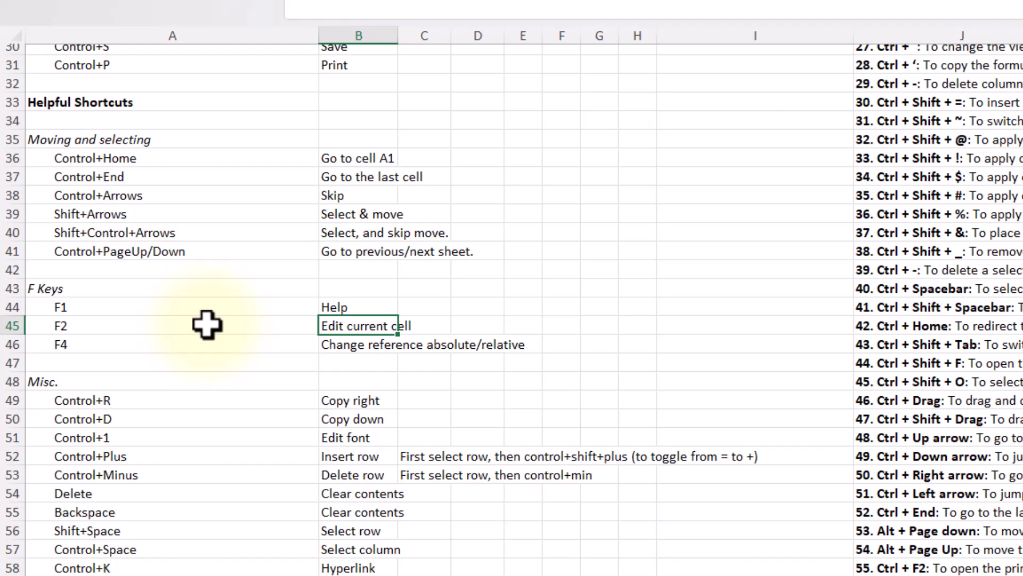
# Step: Select the F1, F2 and F4 entries in A44:A46 one after another to point them out
pyautogui.click(213, 306)
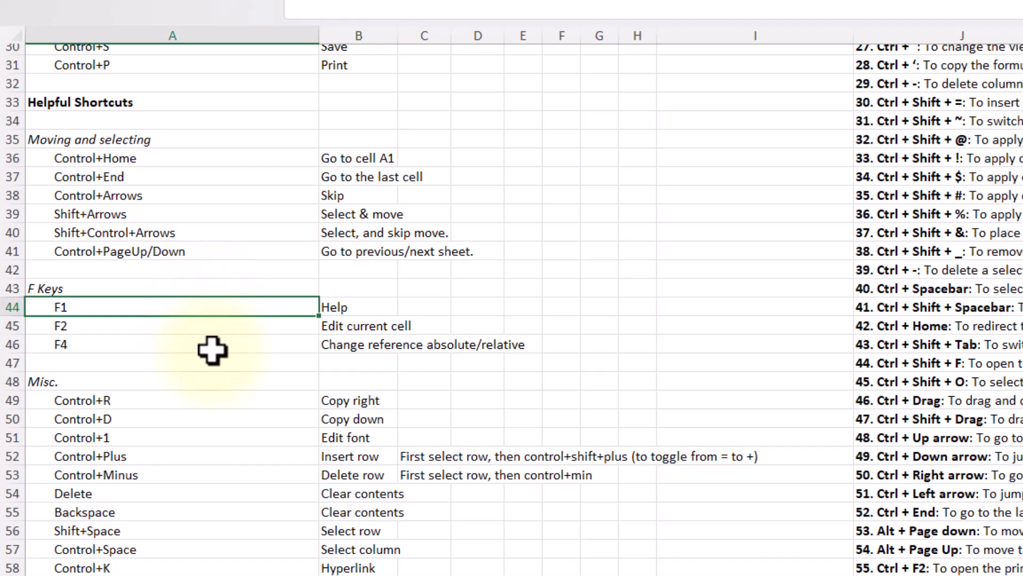
pyautogui.click(216, 333)
pyautogui.click(212, 347)
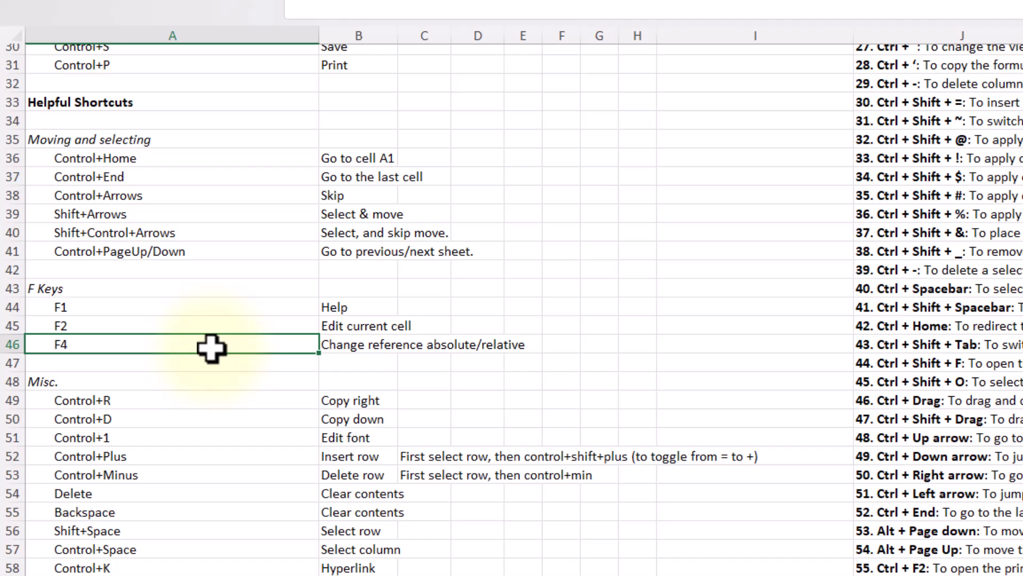
# Step: Solve Problem A by entering 1, 2, 3 in A76:C76 and 4, 5, 6 in A77:C77
pyautogui.scroll(-10, 212, 348)
pyautogui.click(212, 357)
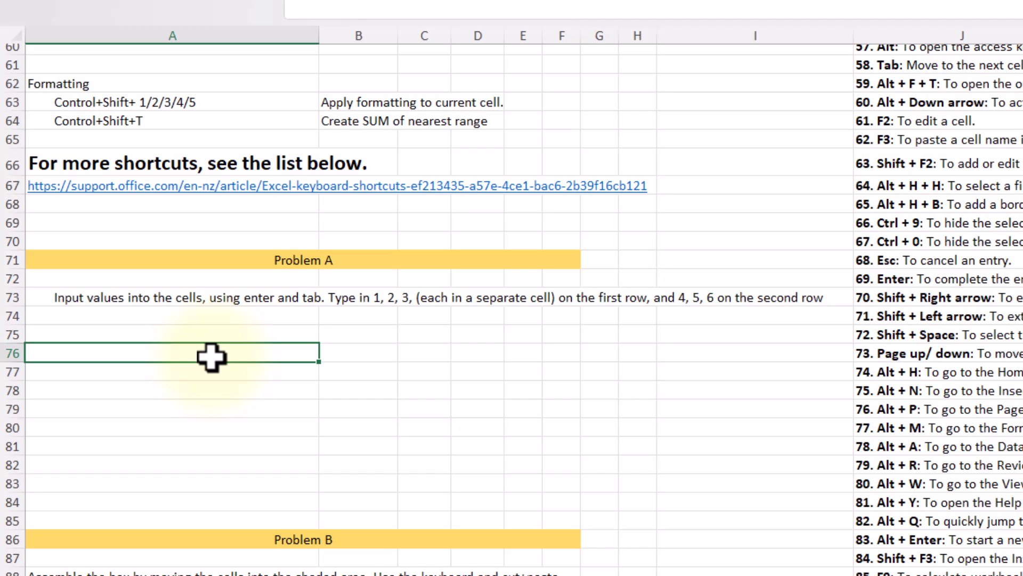
pyautogui.write('1')
pyautogui.press('Tab')
pyautogui.write('2')
pyautogui.press('Tab')
pyautogui.write('3')
pyautogui.press('Return')
pyautogui.write('4')
pyautogui.press('Tab')
pyautogui.write('5')
pyautogui.press('Tab')
pyautogui.write('6')
pyautogui.press('Return')
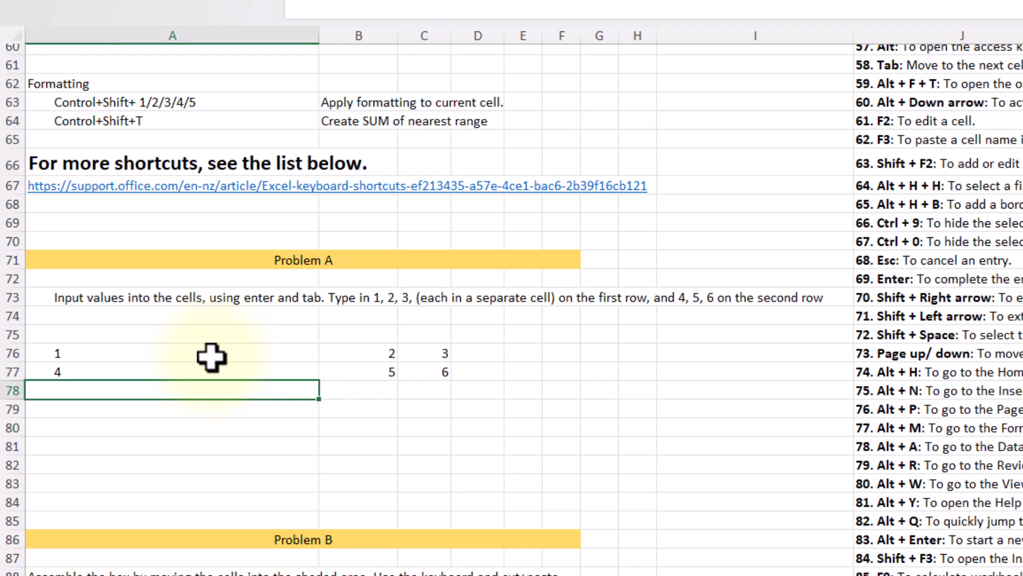
# Step: In Problem B, cut the TopRight label from F89 and paste it into B90 of the shaded box
pyautogui.scroll(-5, 211, 357)
pyautogui.click(149, 299)
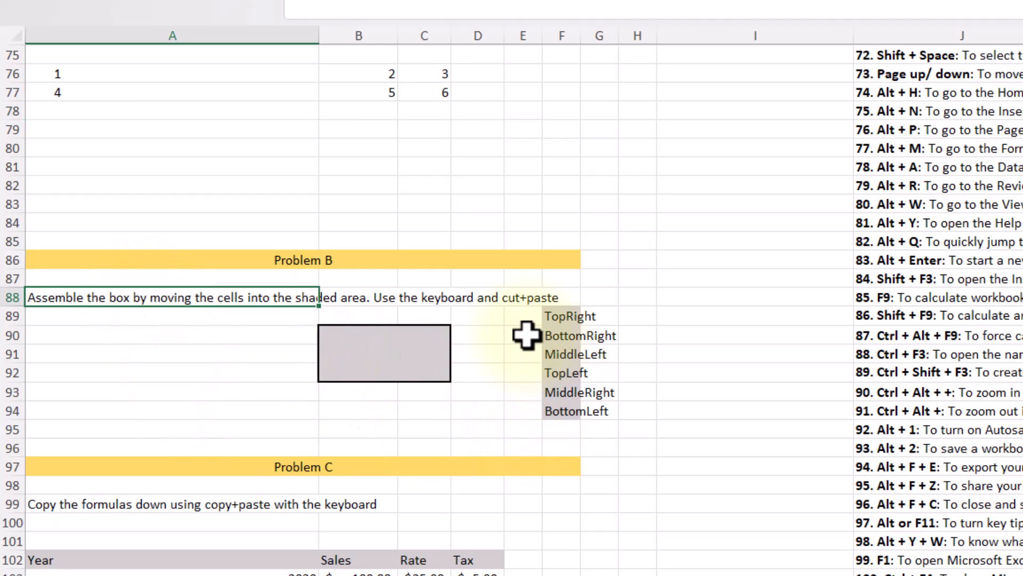
pyautogui.click(523, 320)
pyautogui.press('Right')
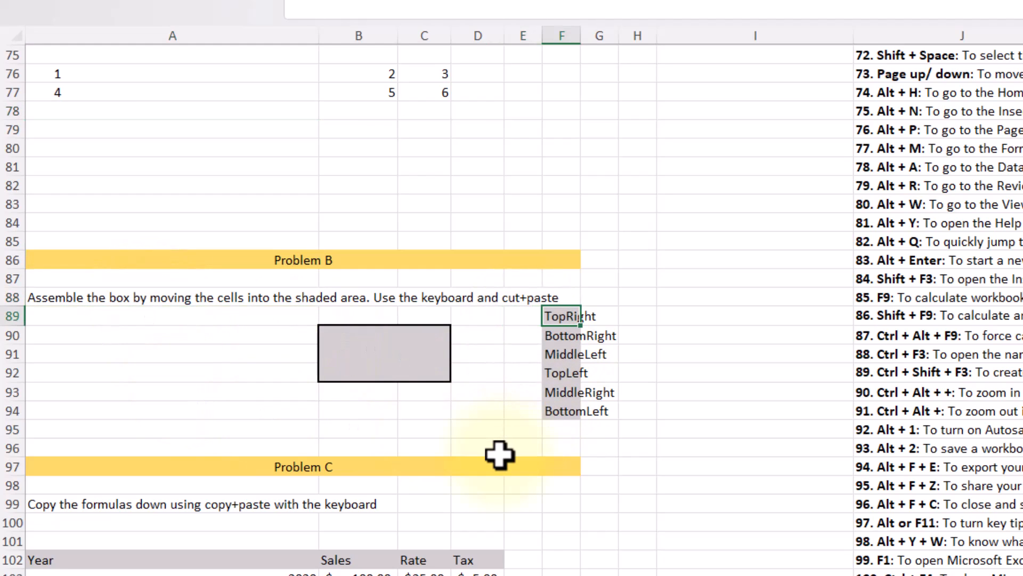
pyautogui.hotkey('ctrl', 'x')
pyautogui.press('Left')
pyautogui.press('Left')
pyautogui.press('Left')
pyautogui.press('Down')
pyautogui.press('Left')
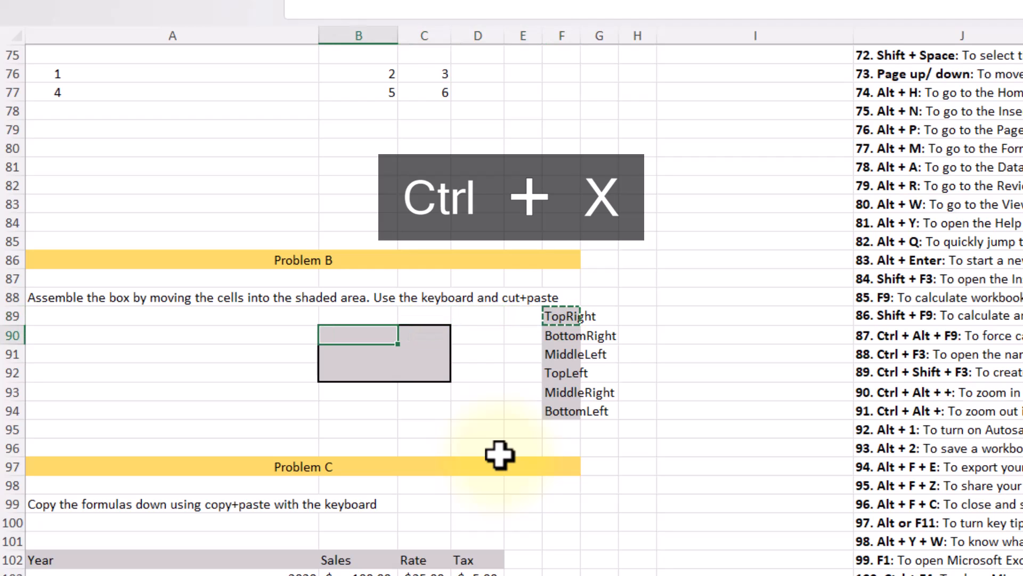
pyautogui.hotkey('ctrl', 'v')
# Step: Cut the BottomRight label from F90 and paste it into C91 of the shaded box
pyautogui.press('Right')
pyautogui.press('Right')
pyautogui.press('Right')
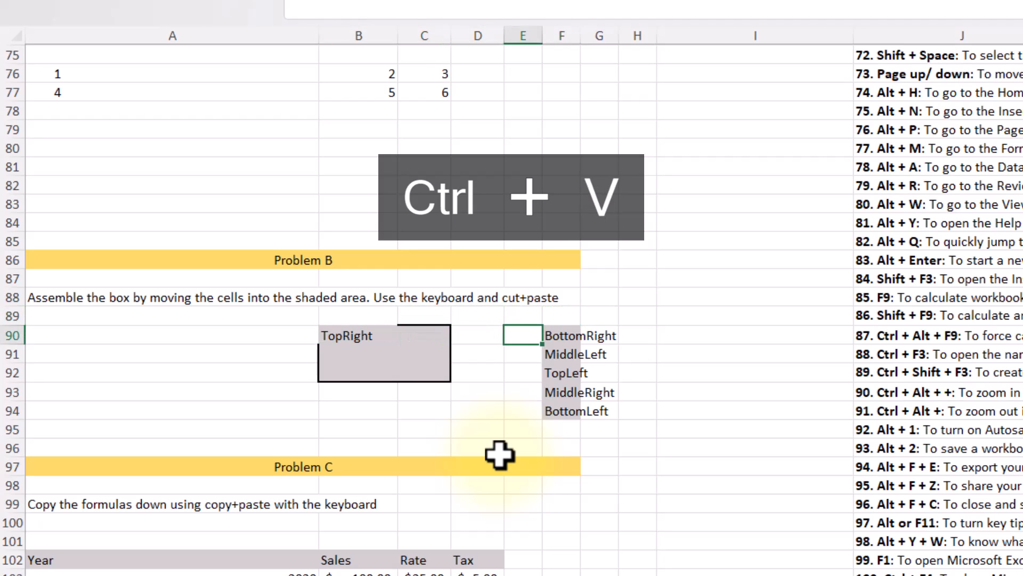
pyautogui.press('Right')
pyautogui.hotkey('ctrl', 'x')
pyautogui.press('Left')
pyautogui.press('Left')
pyautogui.press('Left')
pyautogui.press('Down')
pyautogui.hotkey('ctrl', 'v')
# Step: Move the TopRight label from B90 to C90 within the shaded box
pyautogui.press('Up')
pyautogui.press('Left')
pyautogui.hotkey('ctrl', 'x')
pyautogui.press('Right')
pyautogui.hotkey('ctrl', 'v')
# Step: Cut the MiddleLeft label from F91 and paste it into B91 of the shaded box
pyautogui.press('Down')
pyautogui.hotkey('ctrl', 'Right')
pyautogui.hotkey('ctrl', 'x')
pyautogui.press('Left')
pyautogui.press('Left')
pyautogui.press('Left')
pyautogui.press('Left')
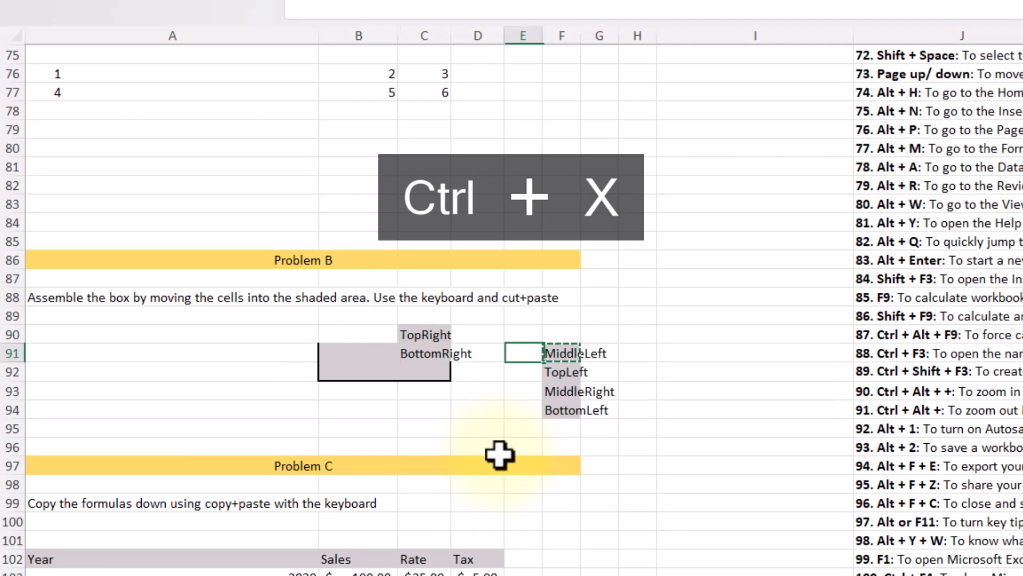
pyautogui.hotkey('ctrl', 'v')
# Step: Cut the TopLeft label from F92 and paste it into B90 of the shaded box
pyautogui.press('Right')
pyautogui.press('Right')
pyautogui.press('Right')
pyautogui.press('Down')
pyautogui.press('Right')
pyautogui.hotkey('ctrl', 'x')
pyautogui.press('Up')
pyautogui.press('Up')
pyautogui.hotkey('ctrl', 'Left')
pyautogui.press('Left')
pyautogui.hotkey('ctrl', 'v')
# Step: Cut the MiddleRight label from F93 and paste it into C92 of the shaded box
pyautogui.press('Right')
pyautogui.press('Right')
pyautogui.press('Right')
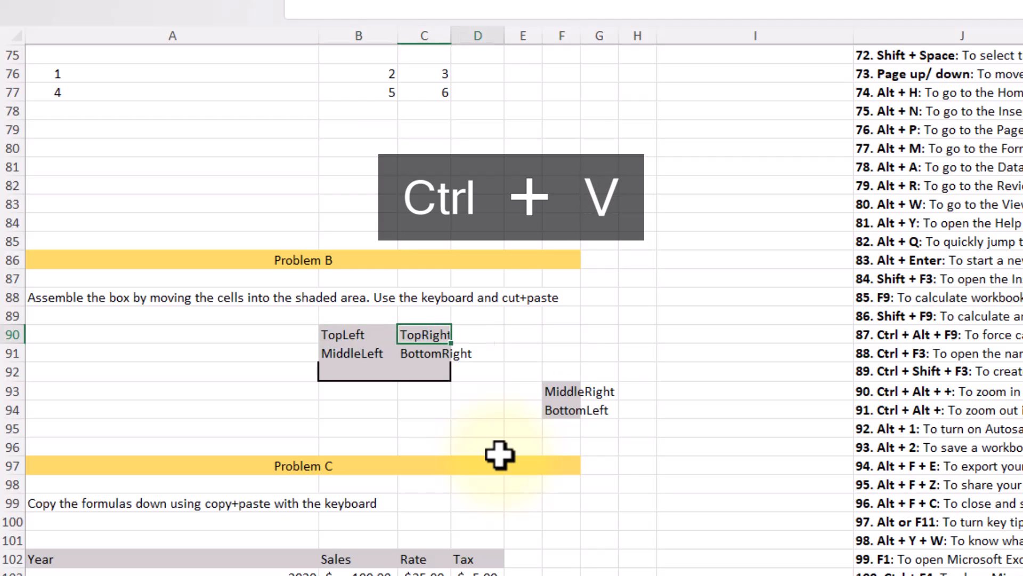
pyautogui.press('Down')
pyautogui.press('Down')
pyautogui.press('Down')
pyautogui.press('Down')
pyautogui.press('Right')
pyautogui.press('Up')
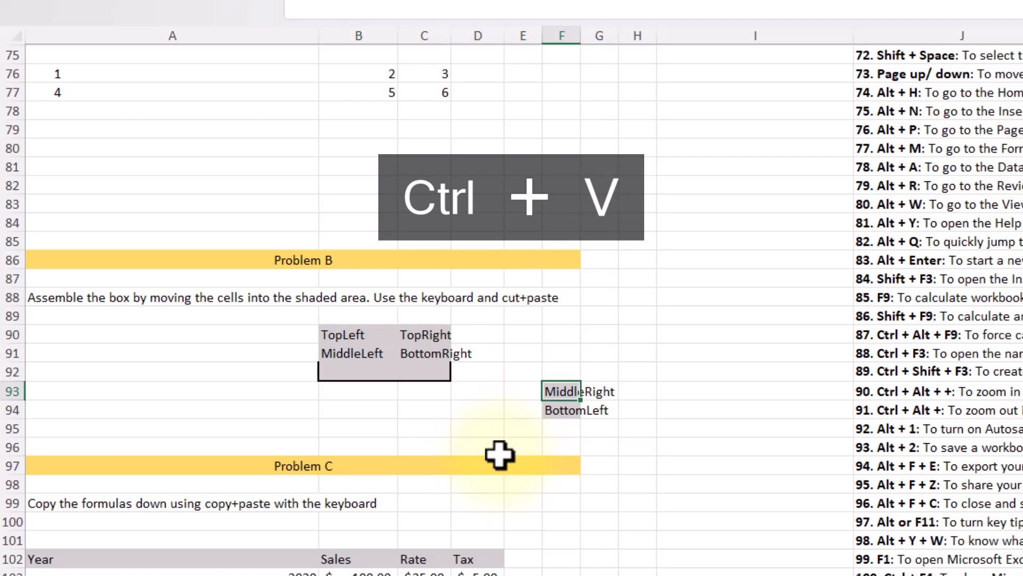
pyautogui.hotkey('ctrl', 'x')
pyautogui.press('Left')
pyautogui.press('Left')
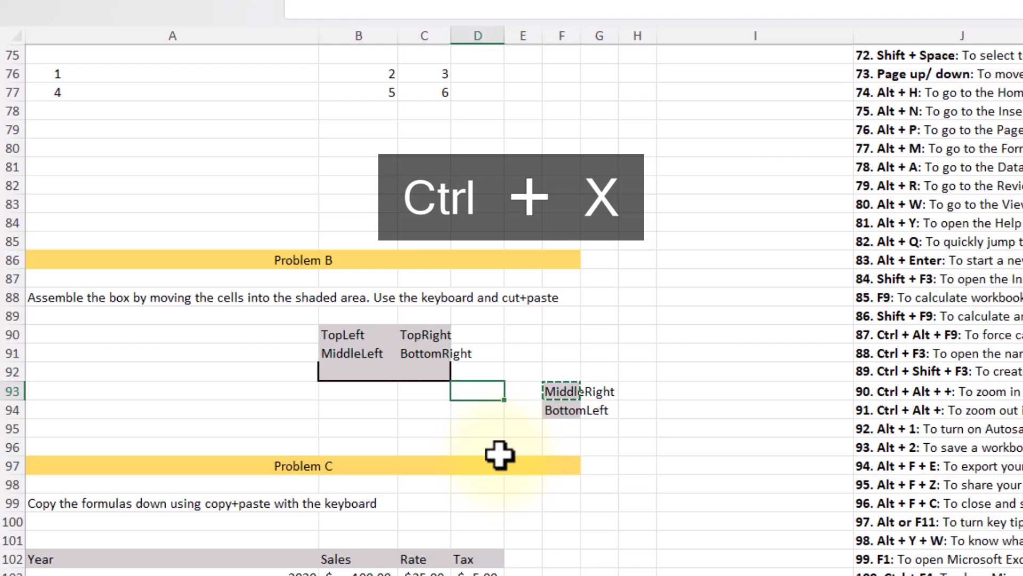
pyautogui.press('Left')
pyautogui.press('Up')
pyautogui.hotkey('ctrl', 'v')
# Step: Move the BottomRight label from C91 to C93, just below the shaded box
pyautogui.press('Up')
pyautogui.hotkey('ctrl', 'x')
pyautogui.press('Down')
pyautogui.press('Down')
pyautogui.hotkey('ctrl', 'v')
# Step: Move the MiddleRight label from C92 up to C91 of the shaded box
pyautogui.press('Up')
pyautogui.hotkey('ctrl', 'x')
pyautogui.press('Up')
pyautogui.hotkey('ctrl', 'v')
pyautogui.hotkey('ctrl', 'v')
# Step: Move the BottomRight label from C93 up to C92 of the shaded box
pyautogui.press('Down')
pyautogui.press('Down')
pyautogui.hotkey('ctrl', 'x')
pyautogui.press('Up')
pyautogui.hotkey('ctrl', 'v')
# Step: Cut the BottomLeft label from F94 and paste it into B92 of the shaded box
pyautogui.press('Right')
pyautogui.press('Right')
pyautogui.press('Right')
pyautogui.press('Down')
pyautogui.press('Down')
pyautogui.hotkey('ctrl', 'x')
pyautogui.press('Left')
pyautogui.press('Left')
pyautogui.press('Left')
pyautogui.press('Left')
pyautogui.press('Up')
pyautogui.press('Up')
pyautogui.hotkey('ctrl', 'v')
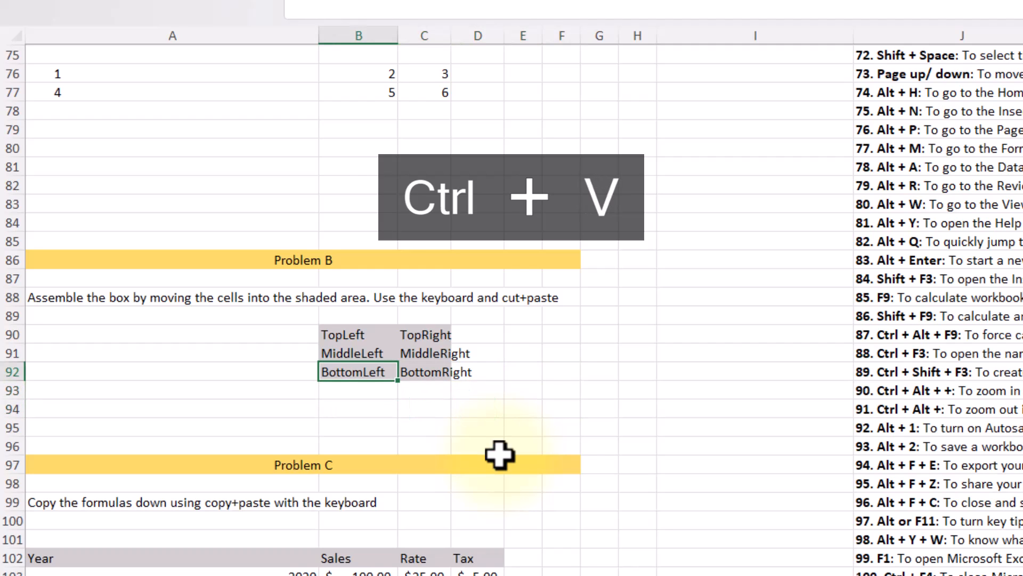
# Step: In Problem C, copy the Rate formula from C103 into C104, C105 and C106, and widen column C
pyautogui.scroll(-6, 500, 454)
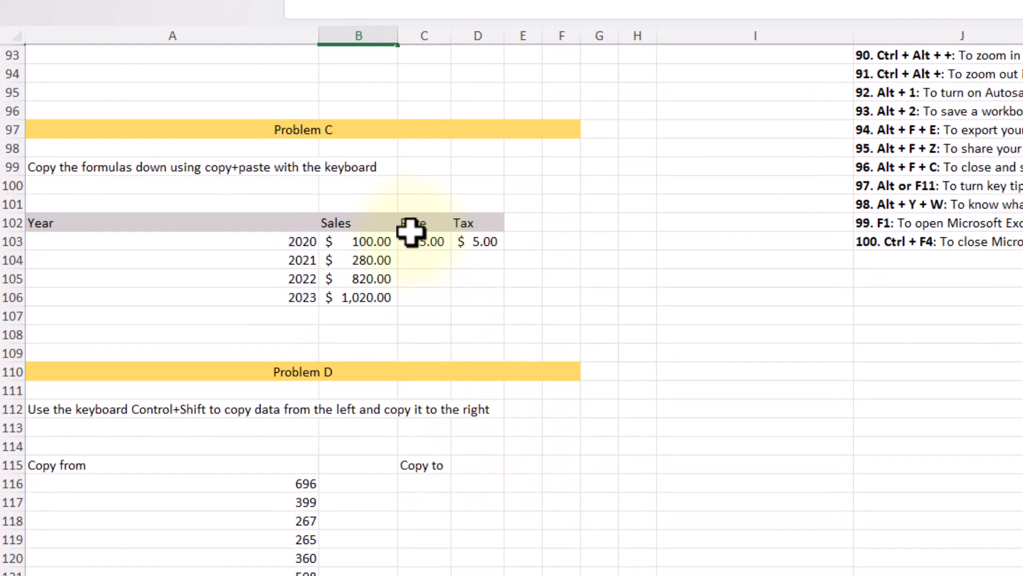
pyautogui.click(425, 241)
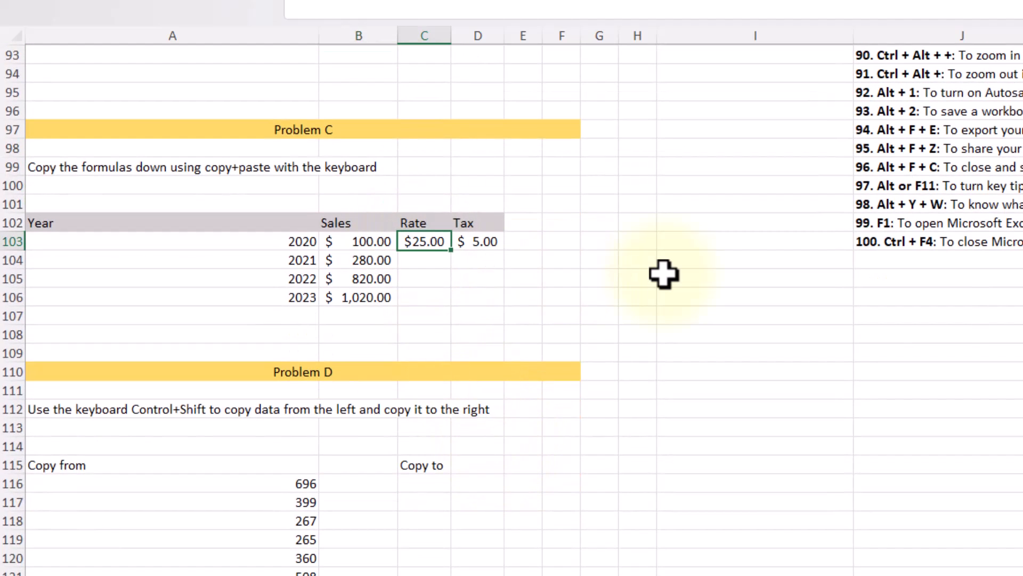
pyautogui.press('F2')
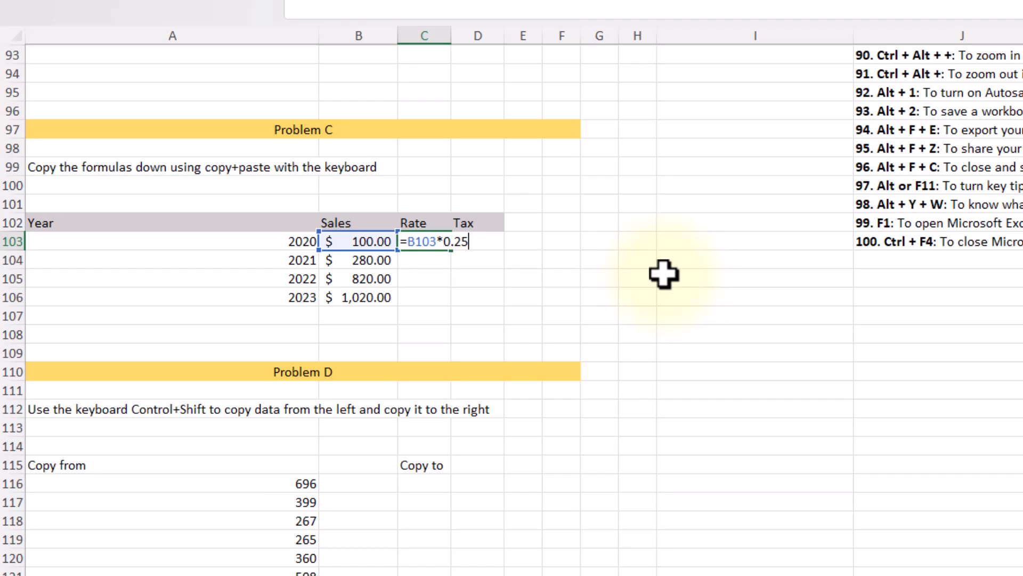
pyautogui.press('Return')
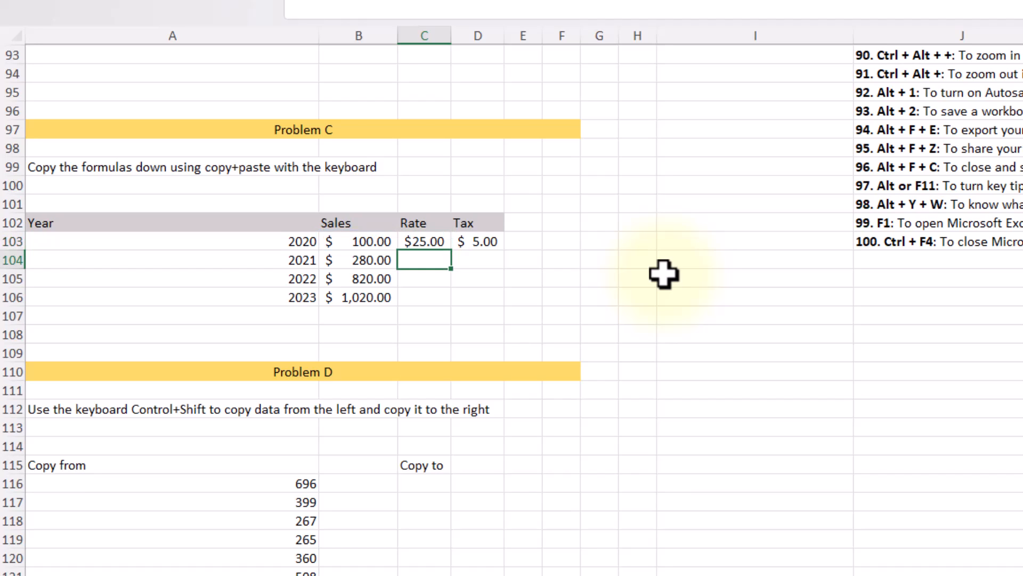
pyautogui.press('Up')
pyautogui.hotkey('ctrl', 'c')
pyautogui.press('Down')
pyautogui.hotkey('ctrl', 'v')
pyautogui.press('Down')
pyautogui.hotkey('ctrl', 'v')
pyautogui.press('Down')
pyautogui.hotkey('ctrl', 'v')
pyautogui.moveTo(451, 27); pyautogui.dragTo(471, 25)
# Step: Copy the Tax formula from D103 and paste it into the range D104:D106
pyautogui.press('Up')
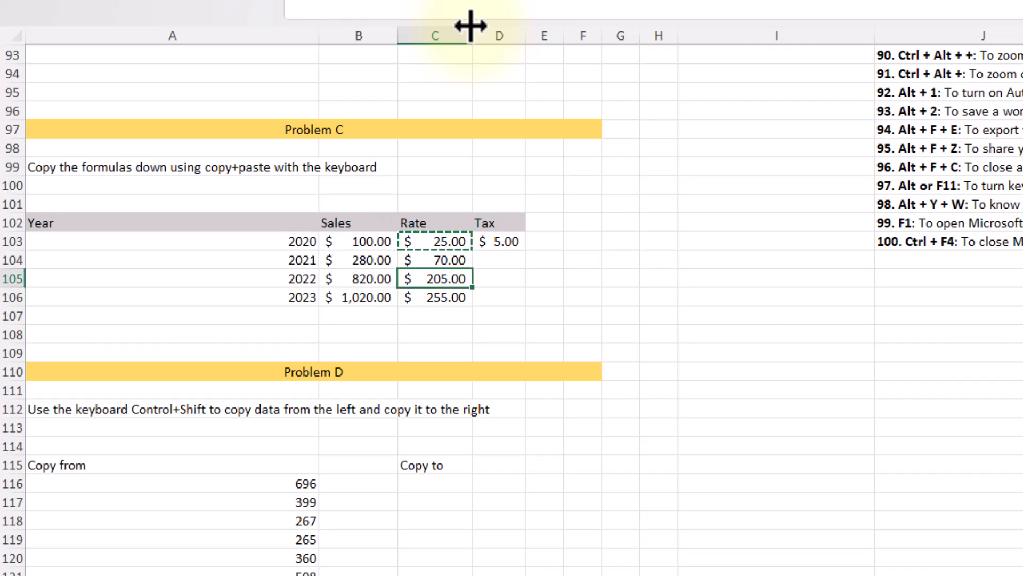
pyautogui.press('Up')
pyautogui.press('Up')
pyautogui.press('Right')
pyautogui.hotkey('ctrl', 'c')
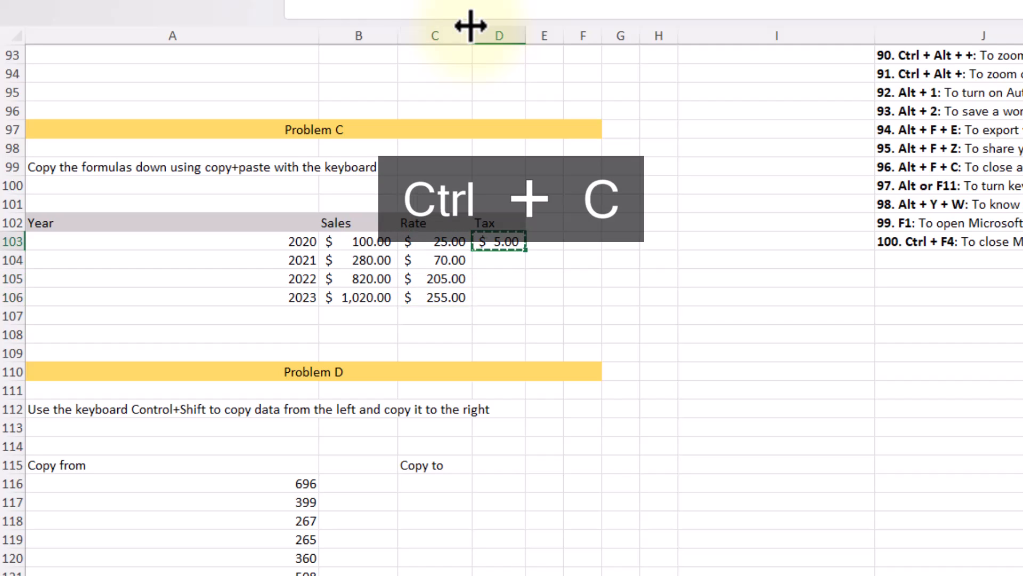
pyautogui.press('Down')
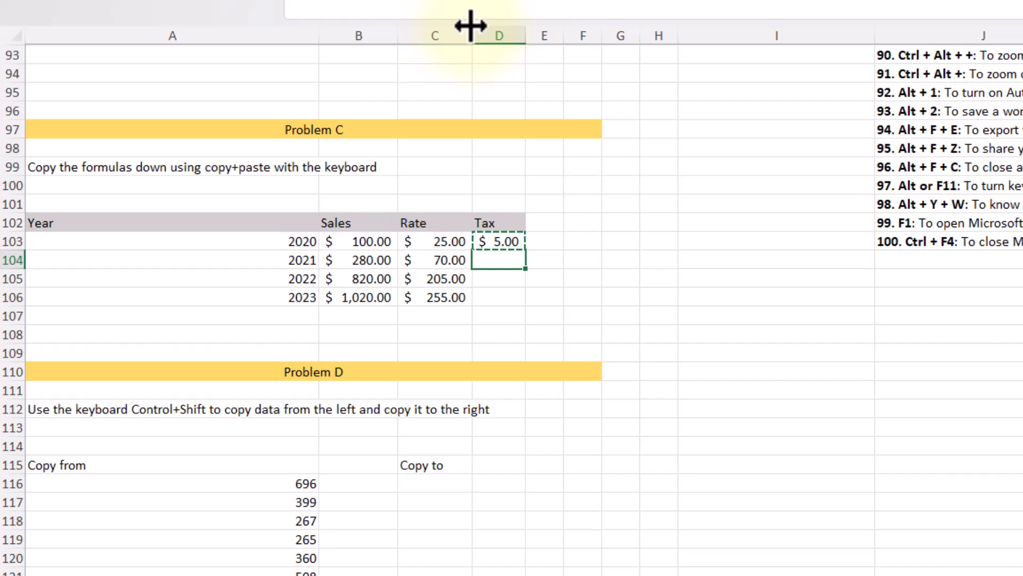
pyautogui.hotkey('shift', 'Down')
pyautogui.hotkey('shift', 'Down')
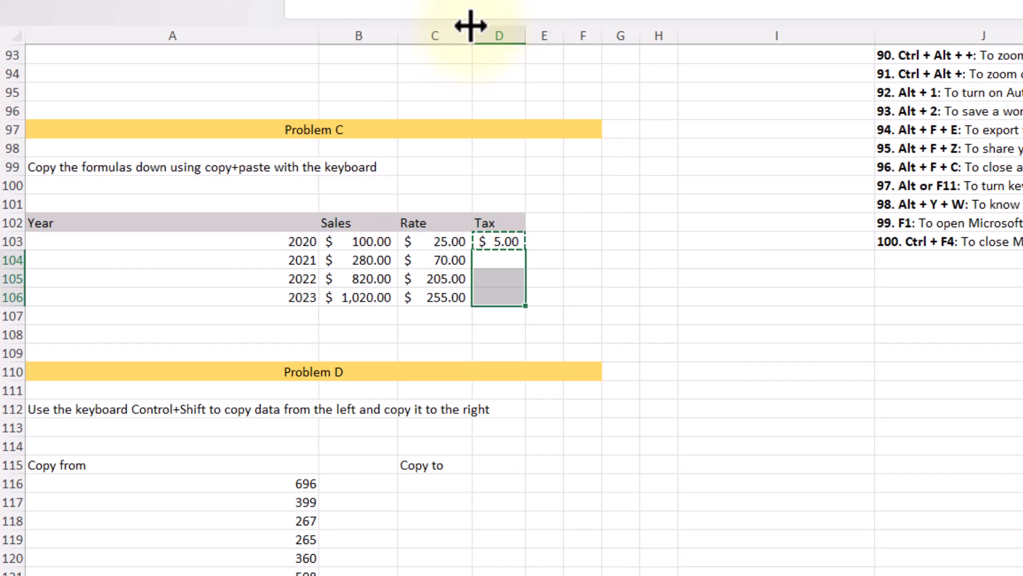
pyautogui.hotkey('ctrl', 'v')
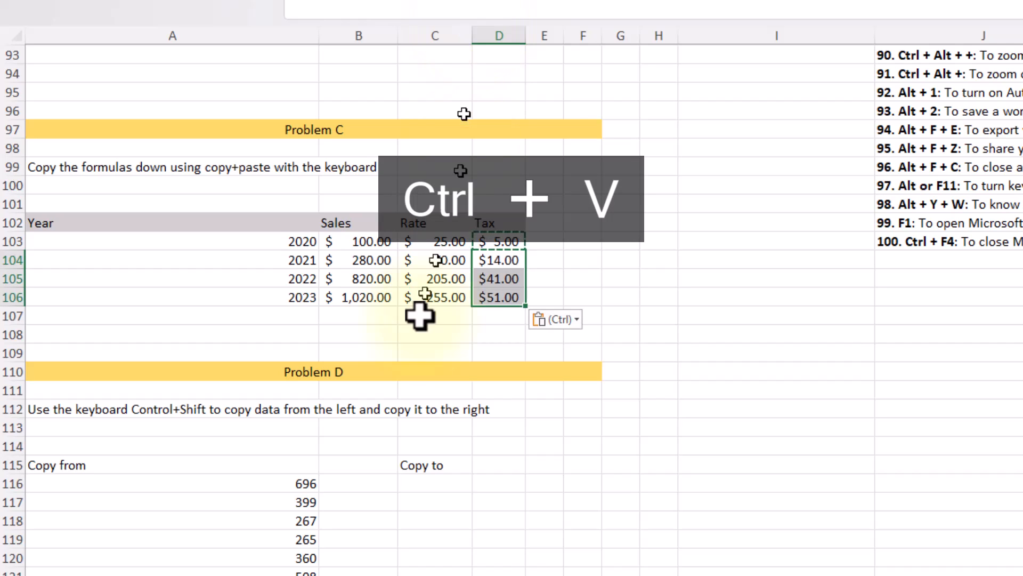
# Step: In Problem D, try selecting the Copy from numbers row by row downward from A116
pyautogui.scroll(-1, 394, 299)
pyautogui.scroll(-4, 391, 333)
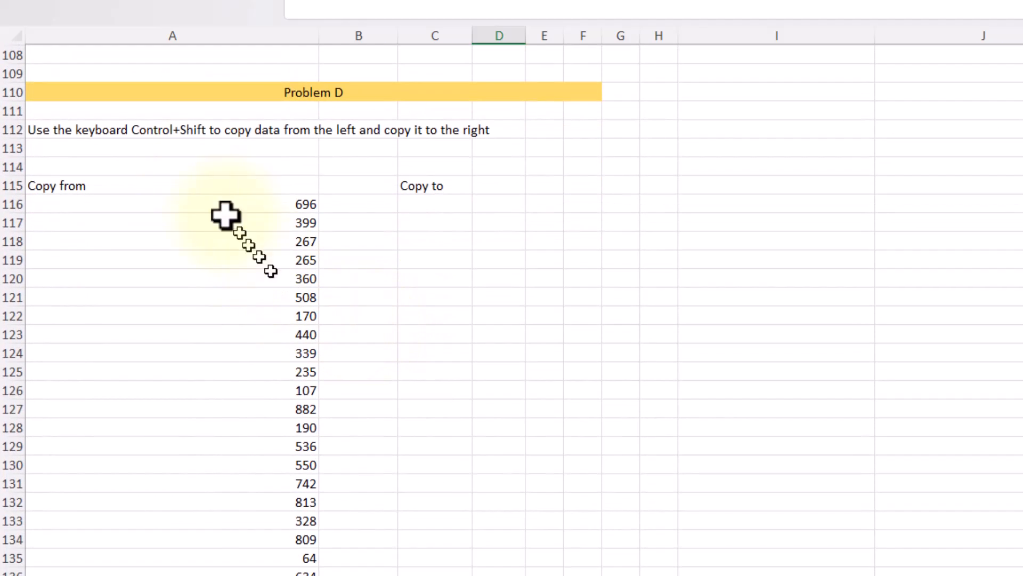
pyautogui.click(177, 206)
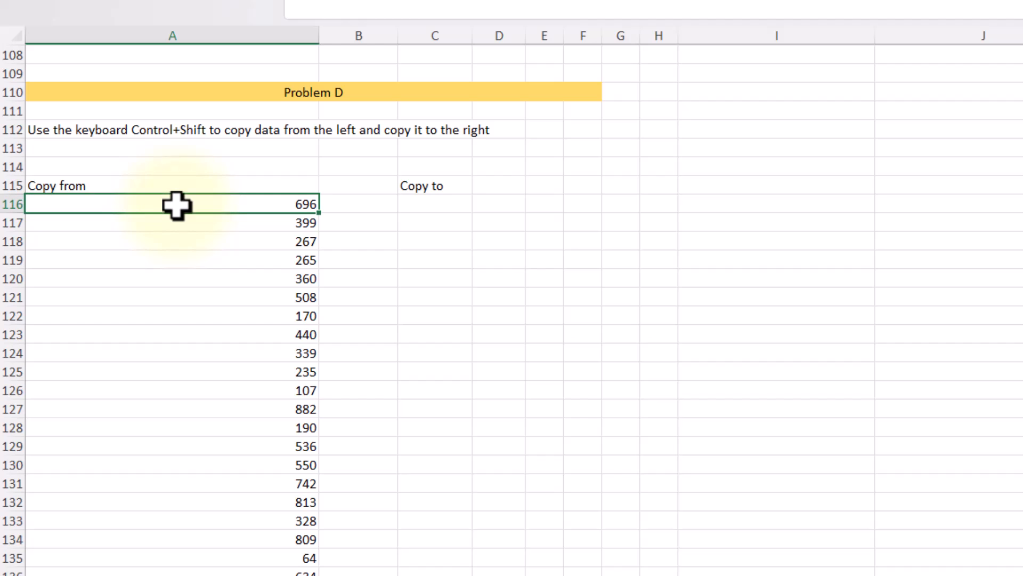
pyautogui.hotkey('shift', 'Down')
pyautogui.hotkey('shift', 'Down')
pyautogui.hotkey('shift', 'Down')
pyautogui.hotkey('shift', 'Down')
pyautogui.hotkey('shift', 'Down')
pyautogui.hotkey('shift', 'Down')
pyautogui.hotkey('shift', 'Down')
pyautogui.hotkey('shift', 'Down')
pyautogui.hotkey('shift', 'Down')
pyautogui.hotkey('shift', 'Down')
pyautogui.hotkey('shift', 'Down')
pyautogui.hotkey('shift', 'Down')
pyautogui.hotkey('shift', 'Down')
pyautogui.hotkey('shift', 'Down')
pyautogui.hotkey('shift', 'Down')
pyautogui.hotkey('shift', 'Down')
pyautogui.hotkey('shift', 'Down')
pyautogui.hotkey('shift', 'Down')
pyautogui.hotkey('shift', 'Down')
pyautogui.hotkey('shift', 'Down')
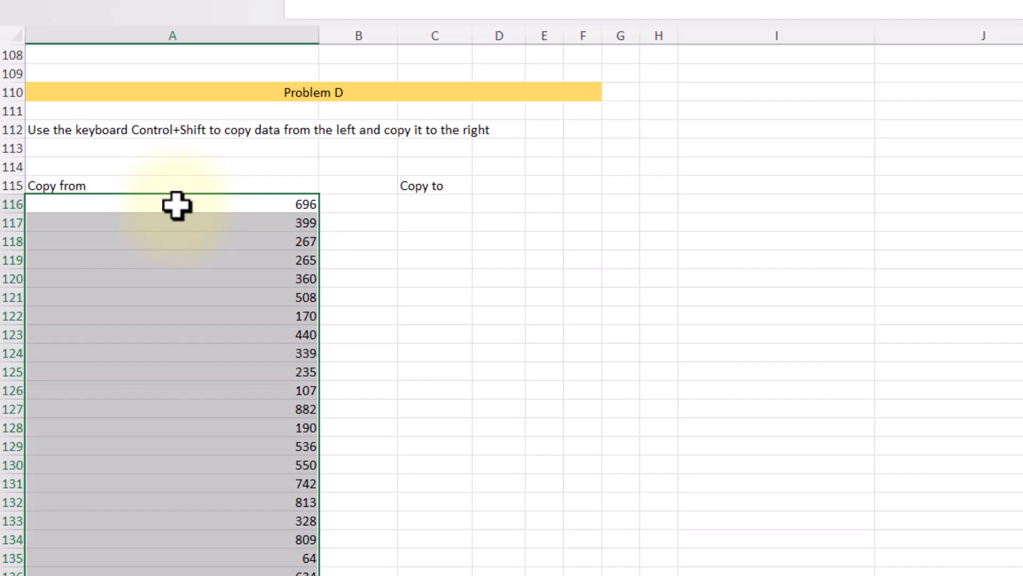
pyautogui.hotkey('shift', 'Down')
pyautogui.hotkey('shift', 'Down')
pyautogui.hotkey('shift', 'Down')
pyautogui.hotkey('shift', 'Down')
pyautogui.hotkey('shift', 'Down')
pyautogui.hotkey('shift', 'Down')
pyautogui.hotkey('shift', 'Down')
pyautogui.hotkey('shift', 'Down')
pyautogui.hotkey('shift', 'Down')
pyautogui.hotkey('shift', 'Down')
pyautogui.hotkey('shift', 'Down')
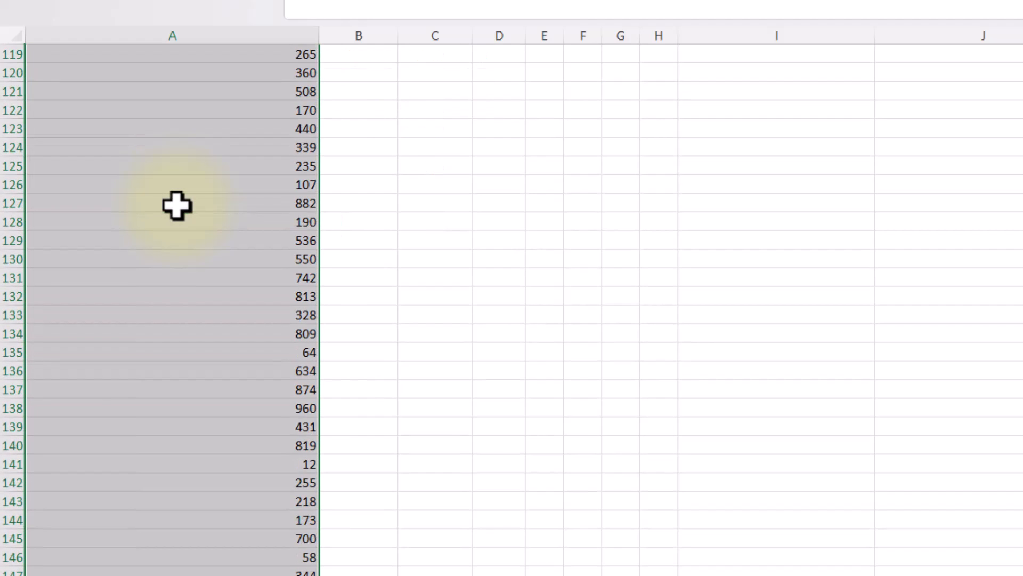
pyautogui.press('Up')
pyautogui.press('Up')
pyautogui.press('Down')
pyautogui.press('Down')
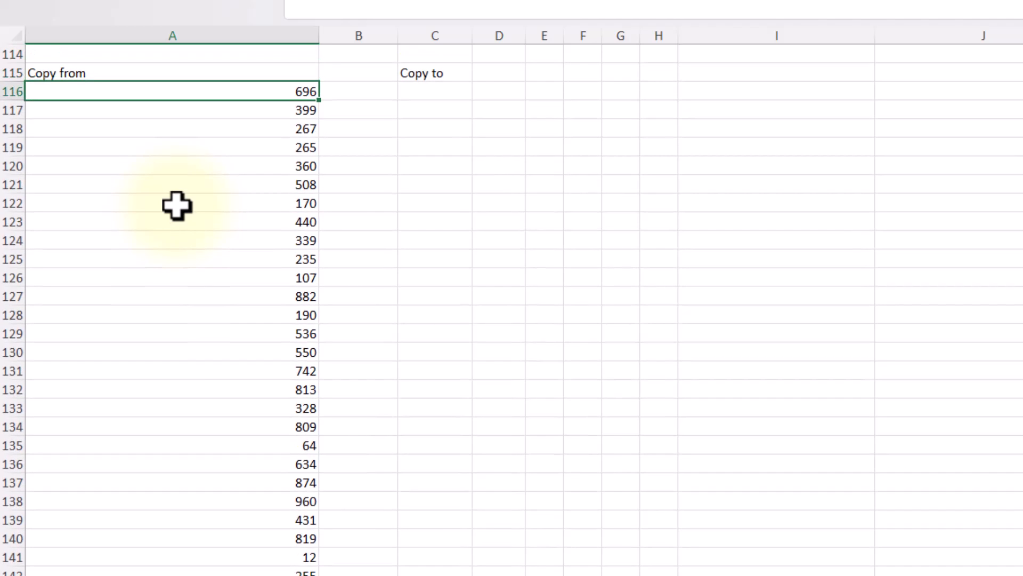
# Step: Copy all the numbers in the Copy from column from A116 downward and paste them under Copy to at C116
pyautogui.hotkey('ctrl', 'shift', 'Down')
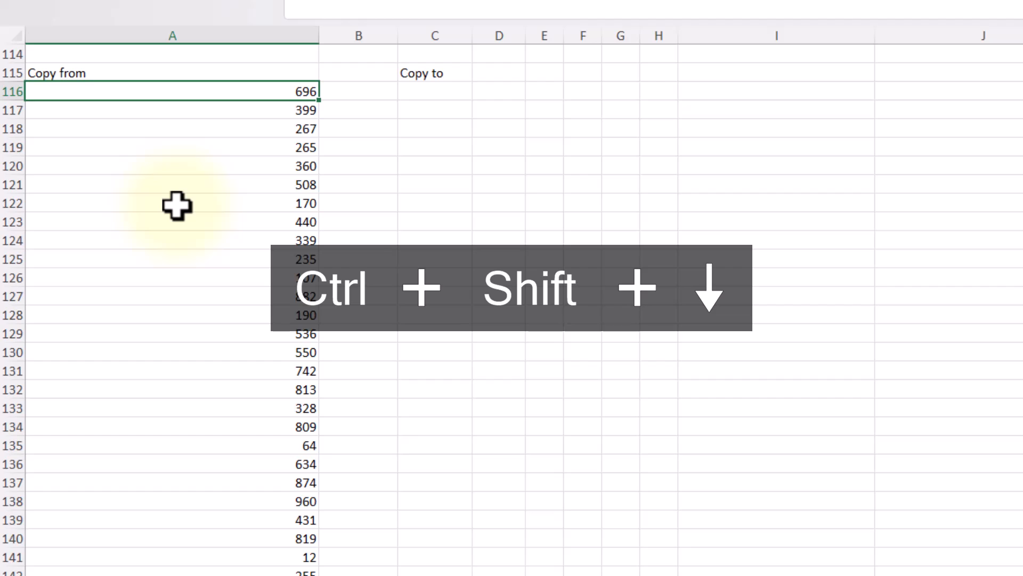
pyautogui.hotkey('ctrl', 'shift', 'Down')
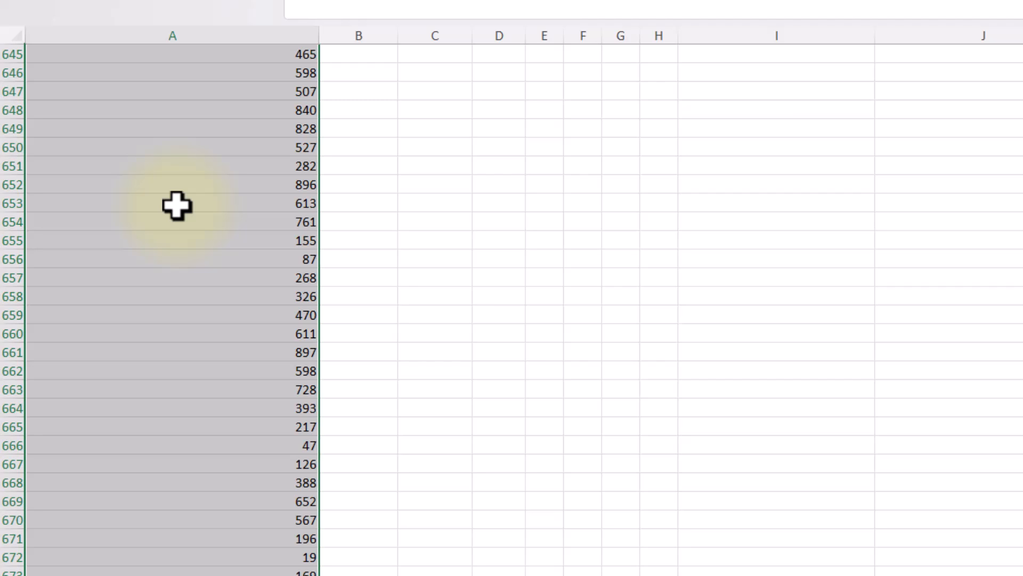
pyautogui.hotkey('ctrl', 'c')
pyautogui.press('Right')
pyautogui.press('Right')
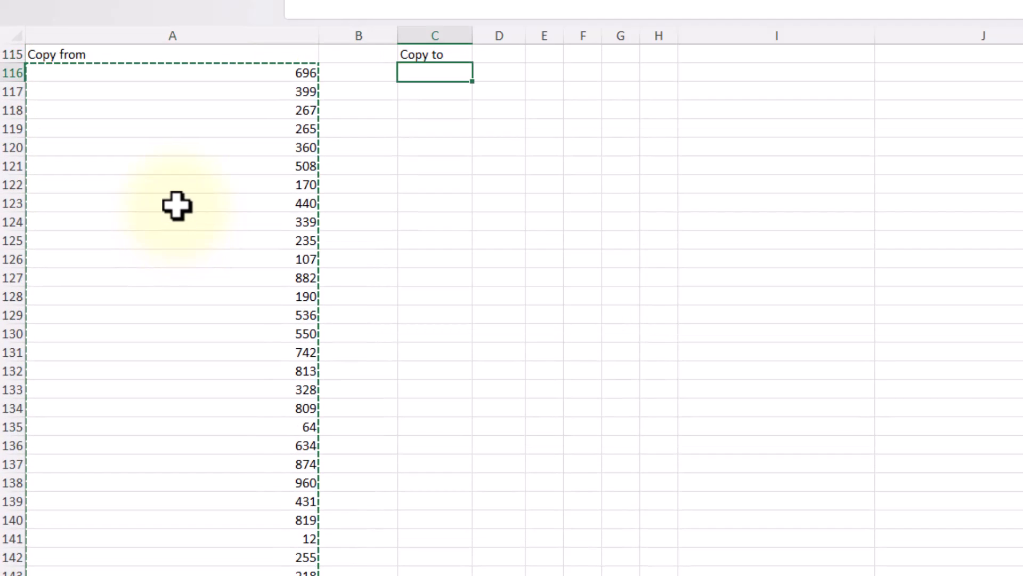
pyautogui.hotkey('ctrl', 'v')
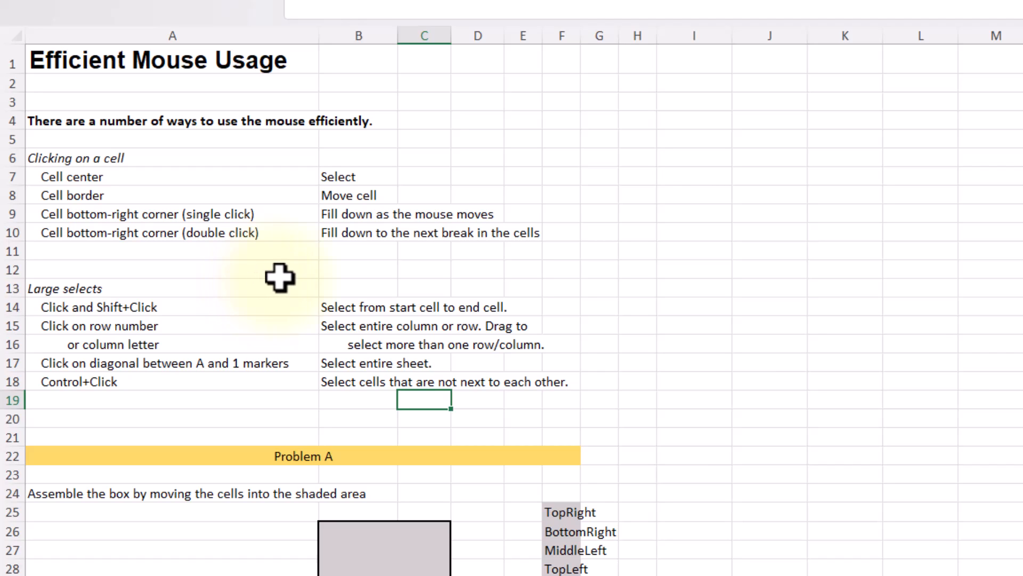
# Step: On the Efficient Mouse Usage sheet, enter 1 in cell I6
pyautogui.click(670, 160)
pyautogui.write('1')
pyautogui.click(699, 202)
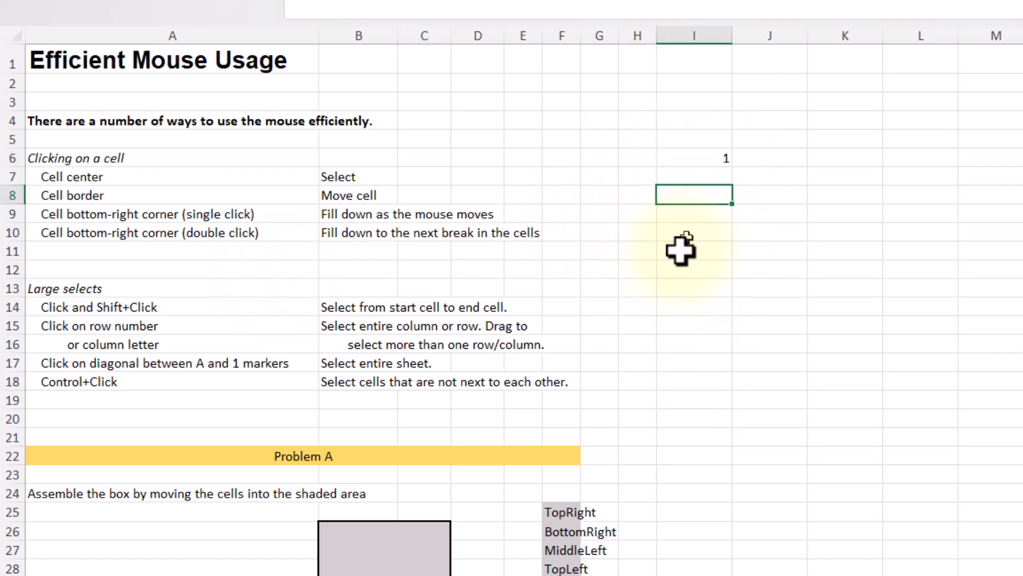
pyautogui.click(724, 158)
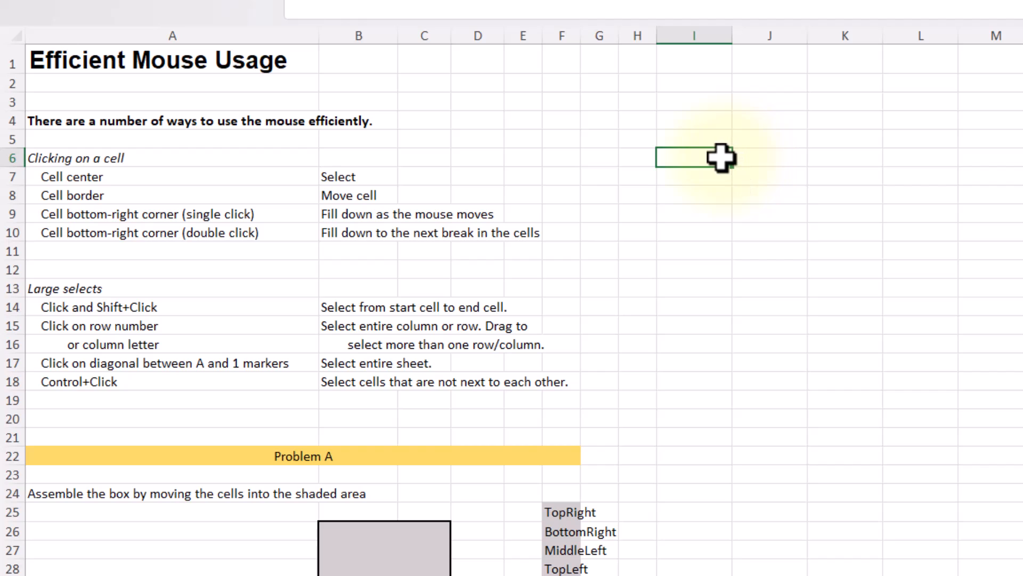
pyautogui.moveTo(731, 158)
pyautogui.mouseDown()
pyautogui.moveTo(729, 219)
pyautogui.moveTo(723, 156)
pyautogui.mouseUp()
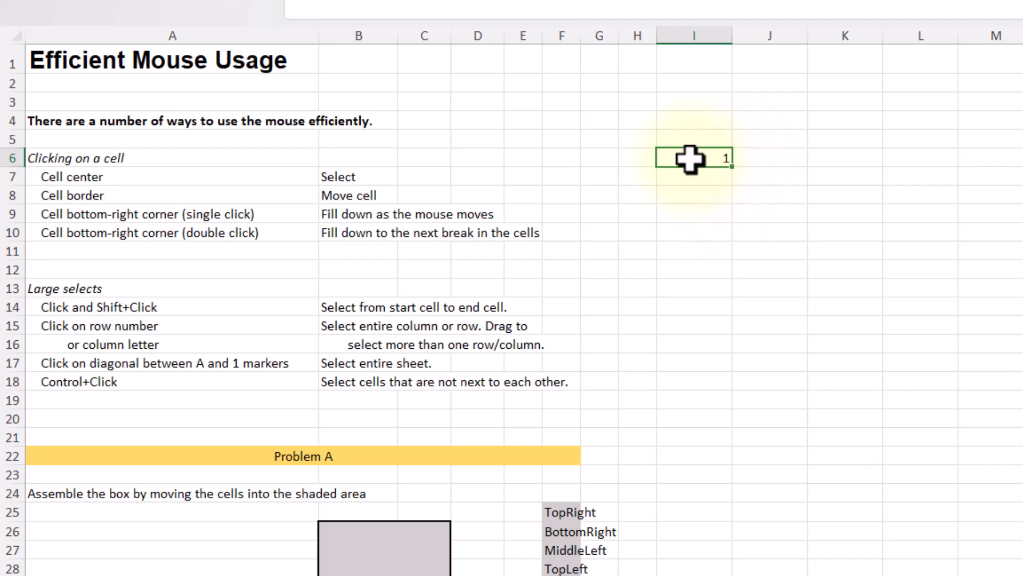
# Step: Move the range I6:I8 to H10:H12 and fill the value 1 from H10 down to H16
pyautogui.moveTo(694, 155); pyautogui.dragTo(697, 189)
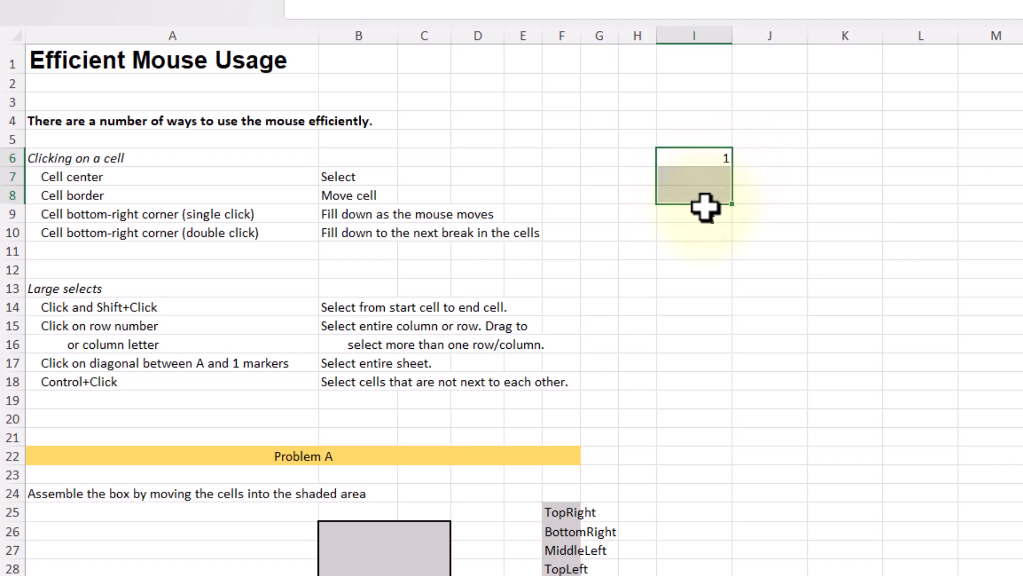
pyautogui.moveTo(657, 174); pyautogui.dragTo(628, 249)
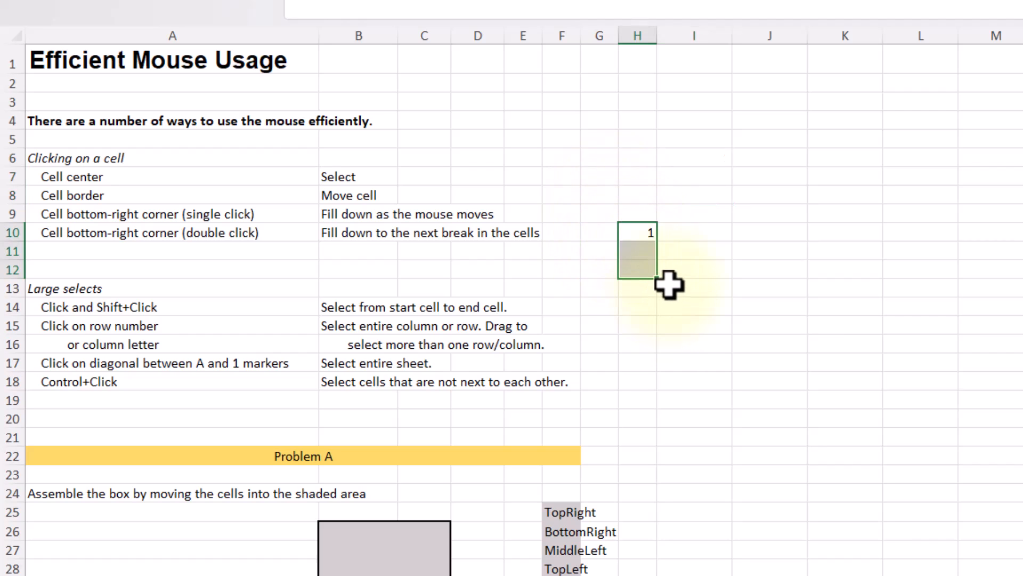
pyautogui.moveTo(650, 229); pyautogui.dragTo(650, 356)
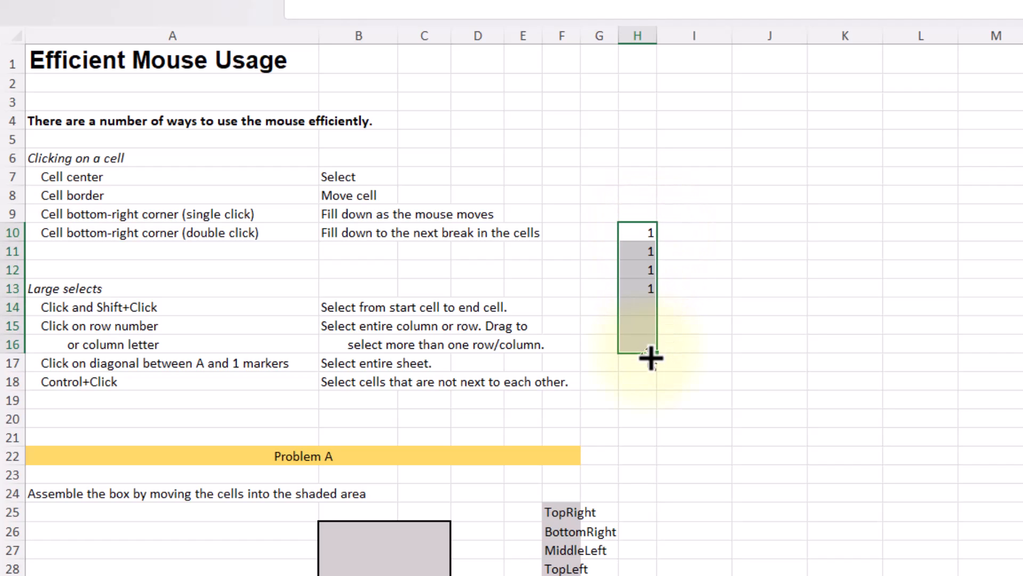
pyautogui.click(644, 234)
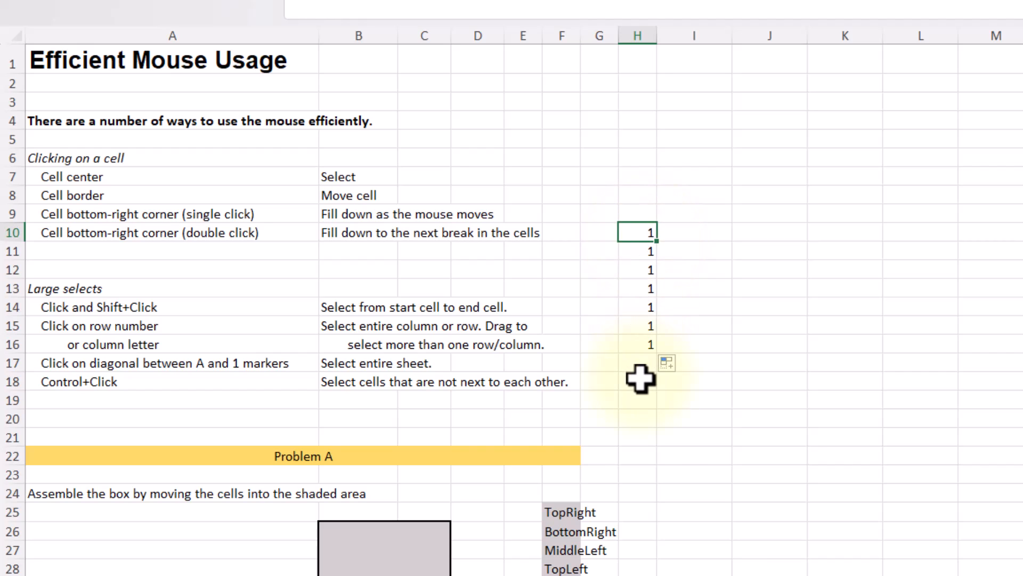
# Step: Enter 2 in I10 and autofill it down to I16, matching the adjacent column H
pyautogui.click(698, 238)
pyautogui.write('2')
pyautogui.click(751, 239)
pyautogui.click(704, 232)
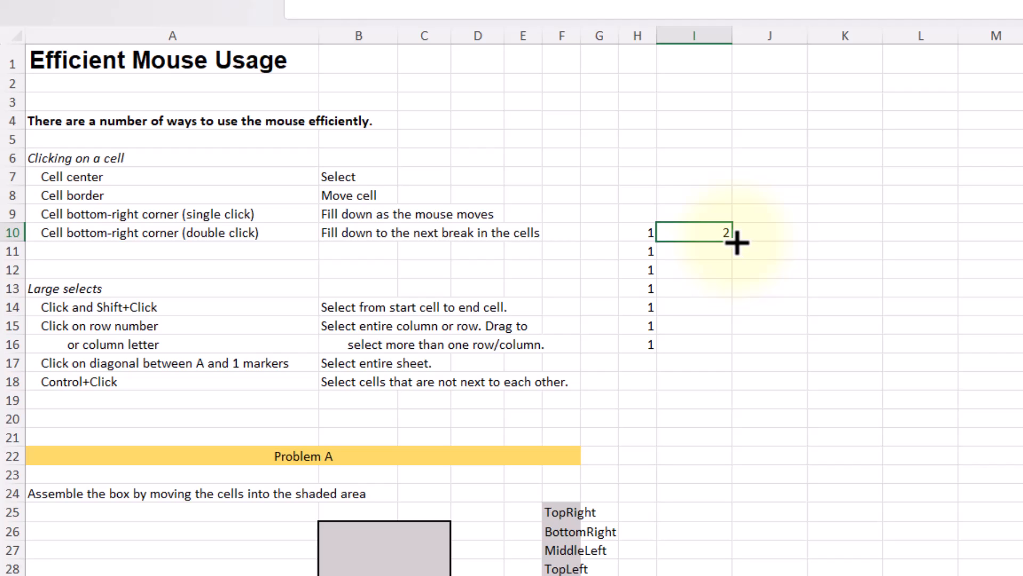
pyautogui.doubleClick(735, 241)
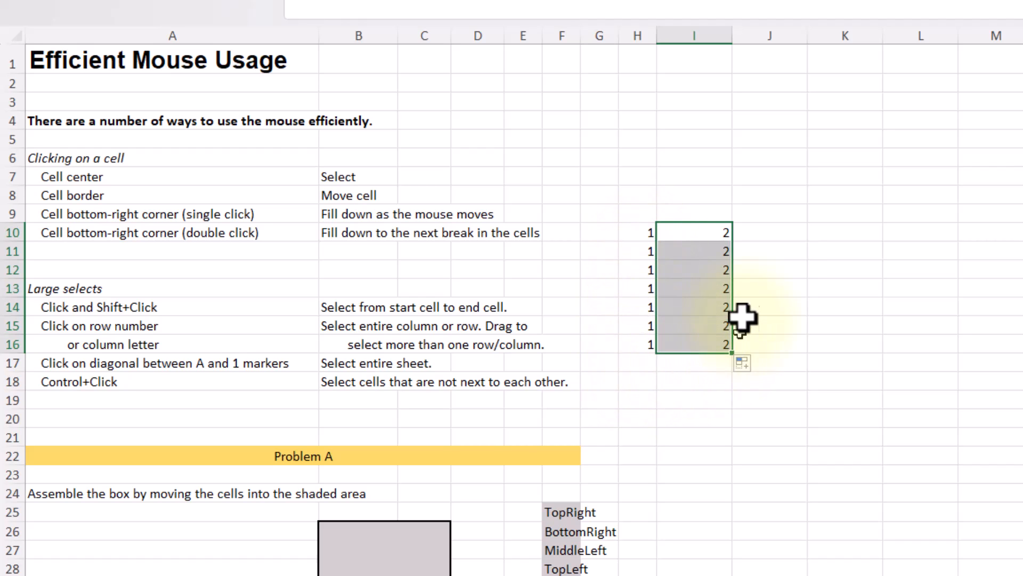
# Step: Enter 2 in cells I18, I19 and I20, leaving I17 empty as a break
pyautogui.click(705, 382)
pyautogui.write('2')
pyautogui.click(711, 416)
pyautogui.write('2')
pyautogui.click(707, 401)
pyautogui.write('2')
# Step: Enter 3 in J10 and autofill it down to J16, the last row before the break in column I
pyautogui.click(776, 235)
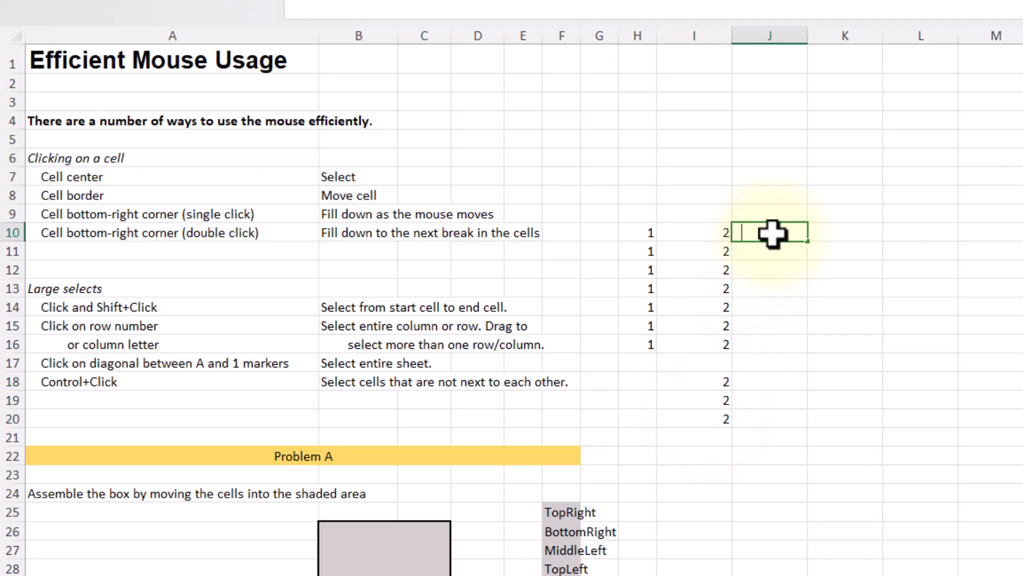
pyautogui.write('3')
pyautogui.click(865, 230)
pyautogui.click(749, 233)
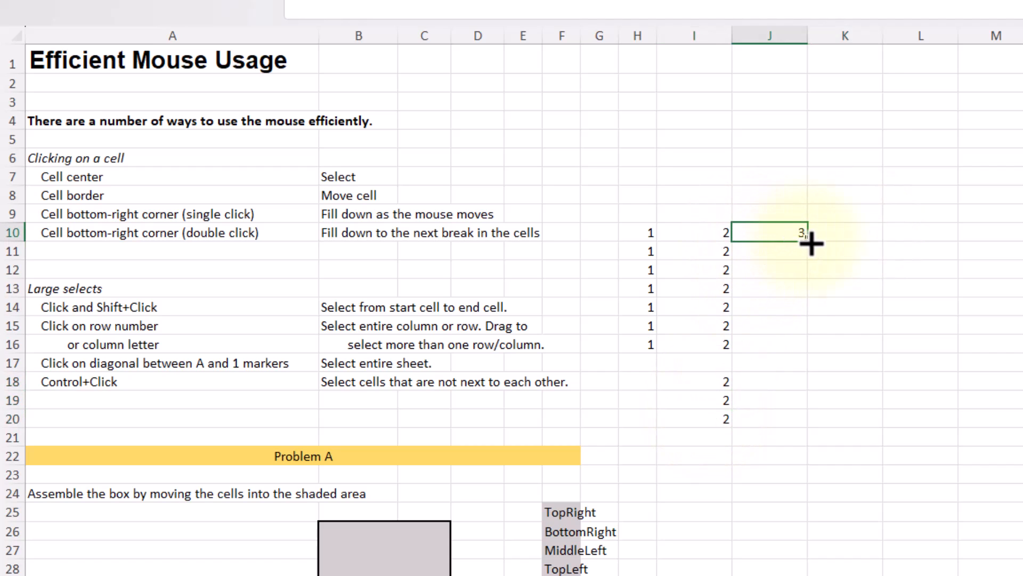
pyautogui.doubleClick(808, 242)
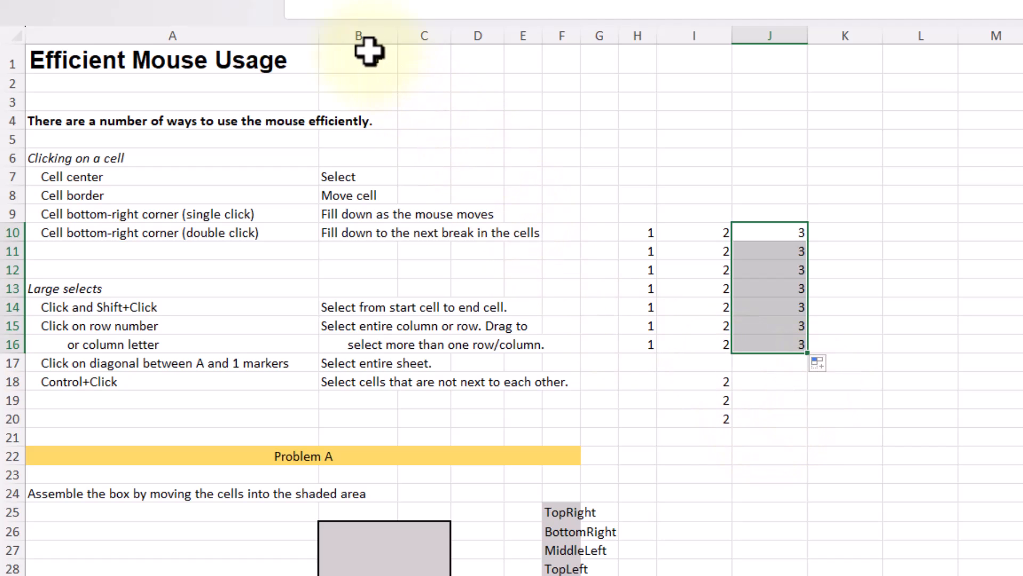
# Step: Practise large selections by selecting all of column B, row 3 and the entire sheet, ending on cell A20
pyautogui.click(359, 27)
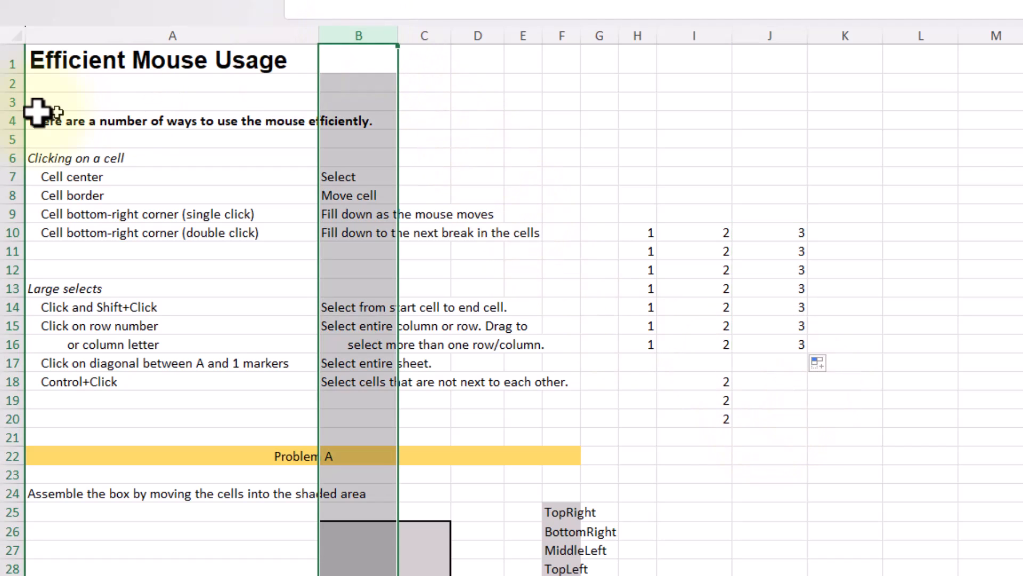
pyautogui.click(12, 100)
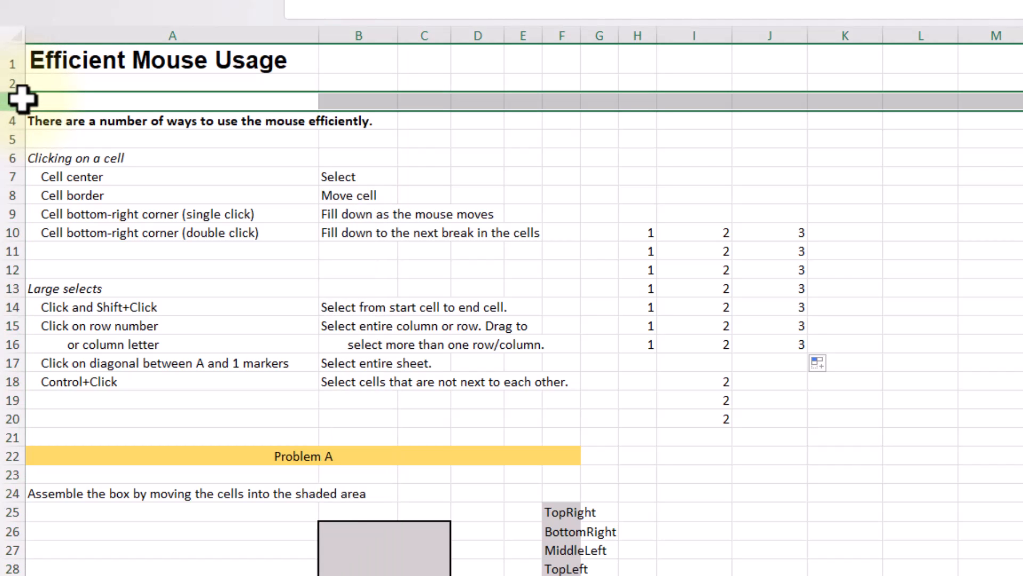
pyautogui.click(13, 31)
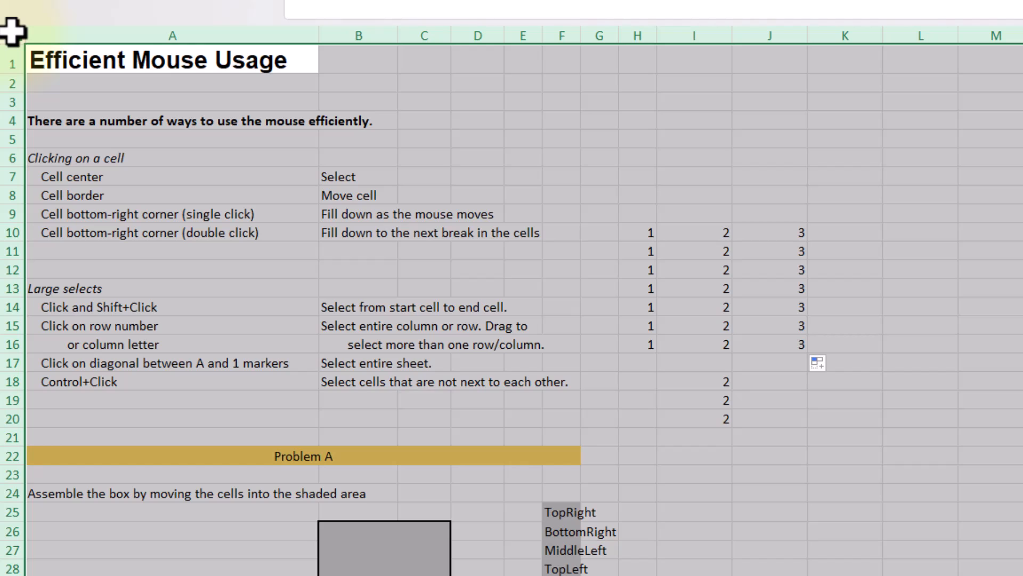
pyautogui.click(244, 416)
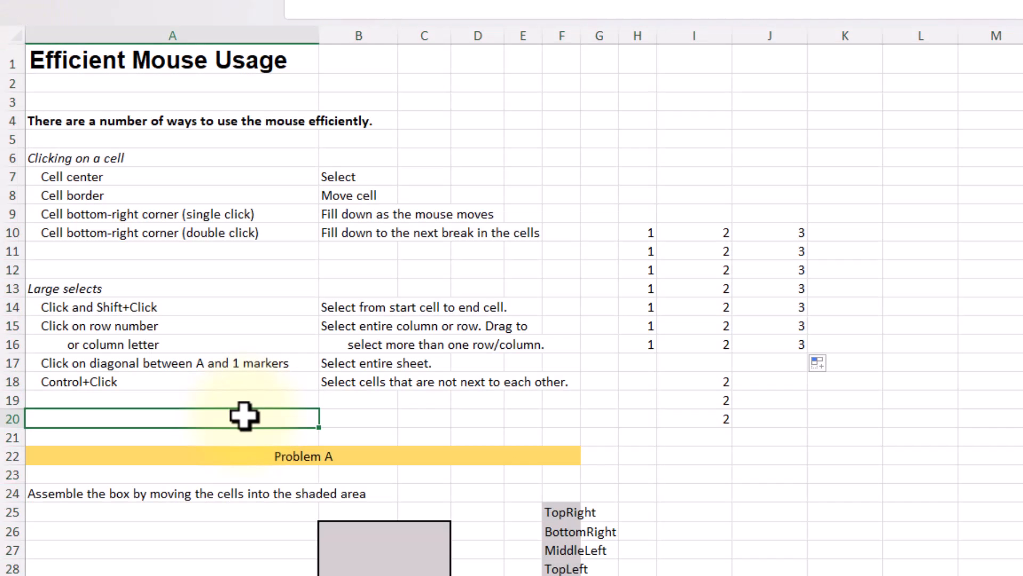
# Step: In Problem A, move TopRight to C26, BottomRight to C28, MiddleLeft to B26 and TopLeft to B27
pyautogui.scroll(-5, 244, 416)
pyautogui.scroll(-1, 245, 416)
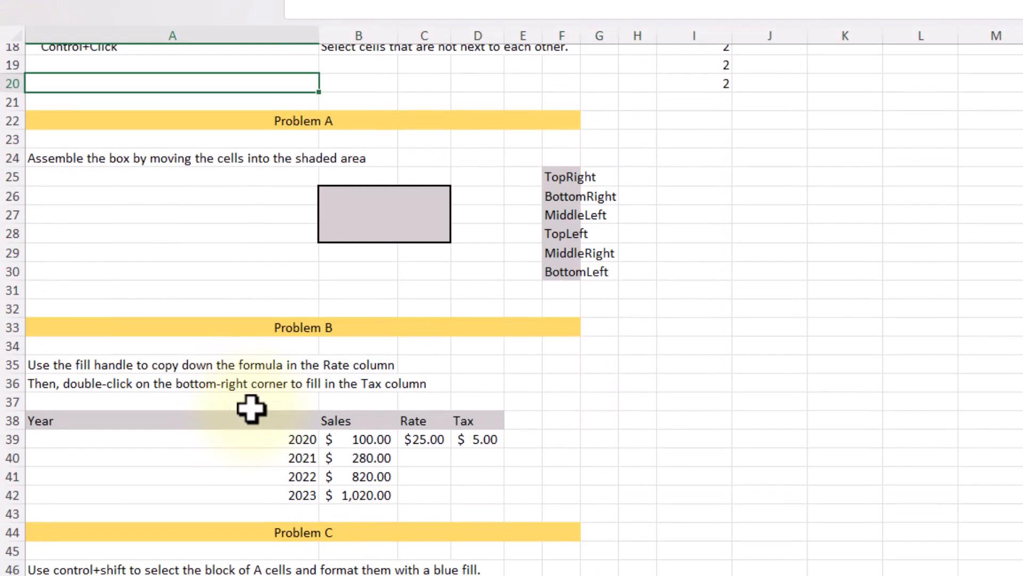
pyautogui.click(561, 175)
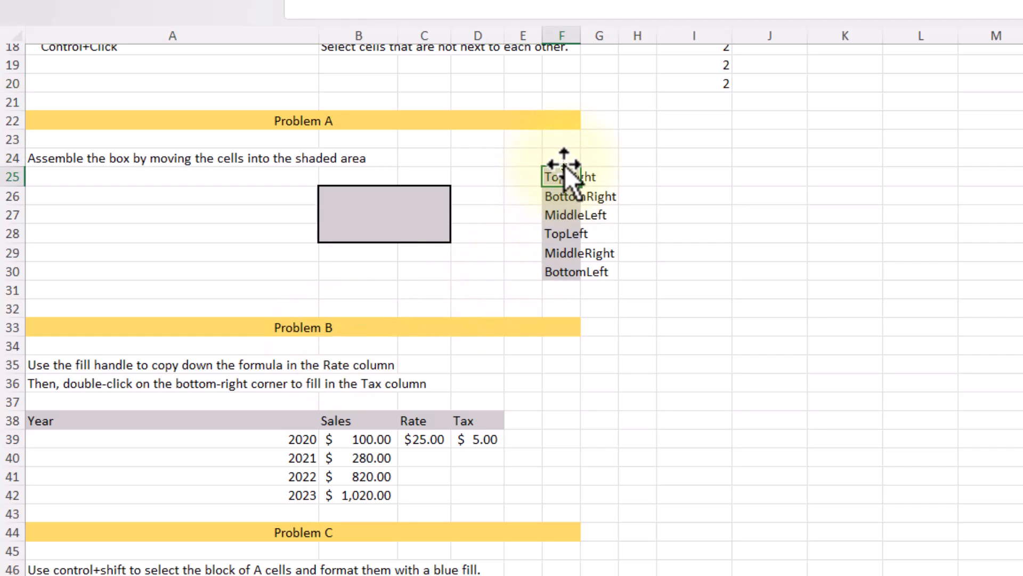
pyautogui.moveTo(564, 165)
pyautogui.mouseDown()
pyautogui.moveTo(426, 176)
pyautogui.moveTo(423, 193)
pyautogui.mouseUp()
pyautogui.click(555, 195)
pyautogui.moveTo(565, 188)
pyautogui.mouseDown()
pyautogui.moveTo(441, 235)
pyautogui.moveTo(447, 228)
pyautogui.mouseUp()
pyautogui.click(555, 213)
pyautogui.moveTo(564, 201)
pyautogui.mouseDown()
pyautogui.moveTo(411, 216)
pyautogui.moveTo(368, 193)
pyautogui.mouseUp()
pyautogui.click(571, 232)
pyautogui.moveTo(564, 222); pyautogui.dragTo(373, 230)
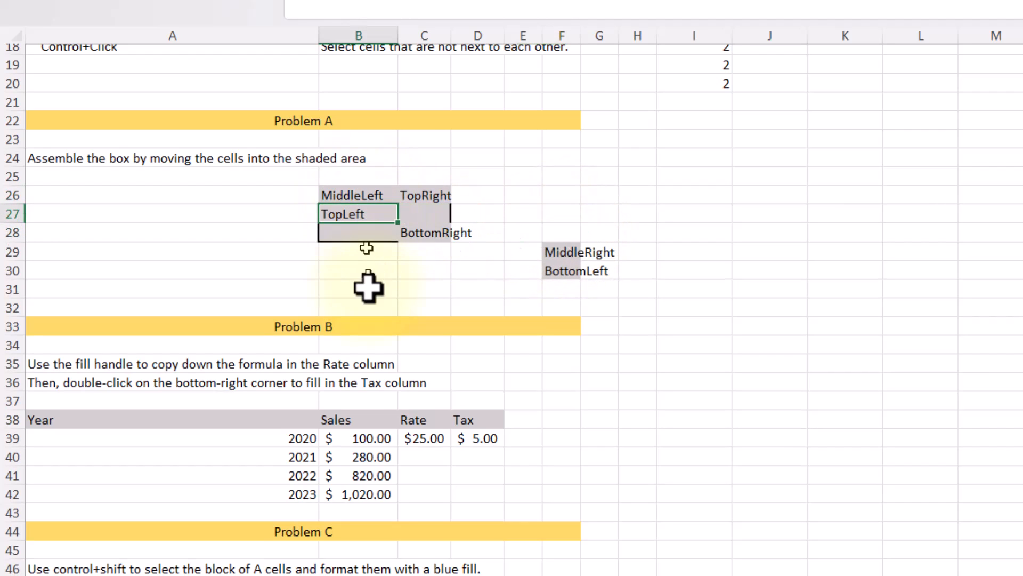
# Step: Move MiddleRight to C27 and BottomLeft to B28 in Problem A's shaded box
pyautogui.click(557, 251)
pyautogui.moveTo(561, 250); pyautogui.dragTo(433, 216)
pyautogui.click(565, 269)
pyautogui.moveTo(568, 264); pyautogui.dragTo(309, 216)
# Step: Swap the misplaced cells by parking TopLeft in A26, moving MiddleLeft to B27 and placing TopLeft in B26
pyautogui.click(367, 220)
pyautogui.click(349, 196)
pyautogui.moveTo(352, 188); pyautogui.dragTo(354, 208)
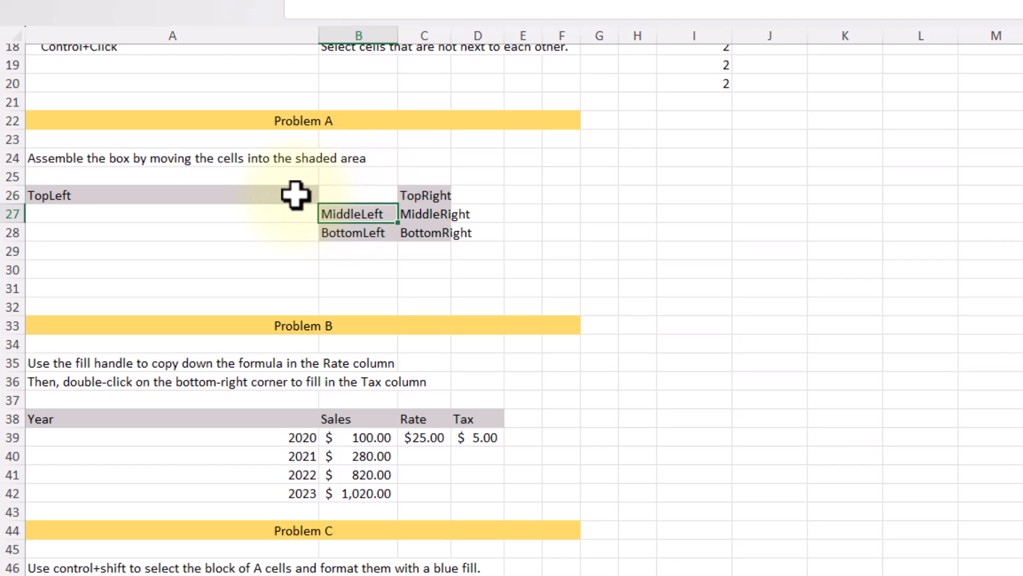
pyautogui.click(295, 195)
pyautogui.moveTo(295, 187); pyautogui.dragTo(344, 192)
pyautogui.click(482, 272)
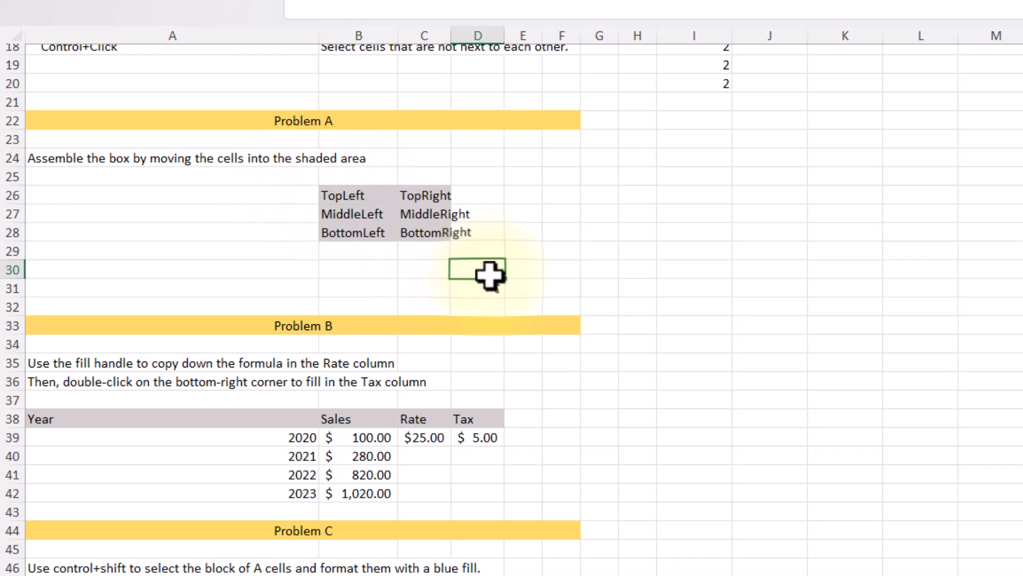
# Step: Fill the Rate formula in Problem B from C39 down to C42 and widen column C to fit the amounts
pyautogui.scroll(-2, 481, 277)
pyautogui.scroll(-2, 481, 283)
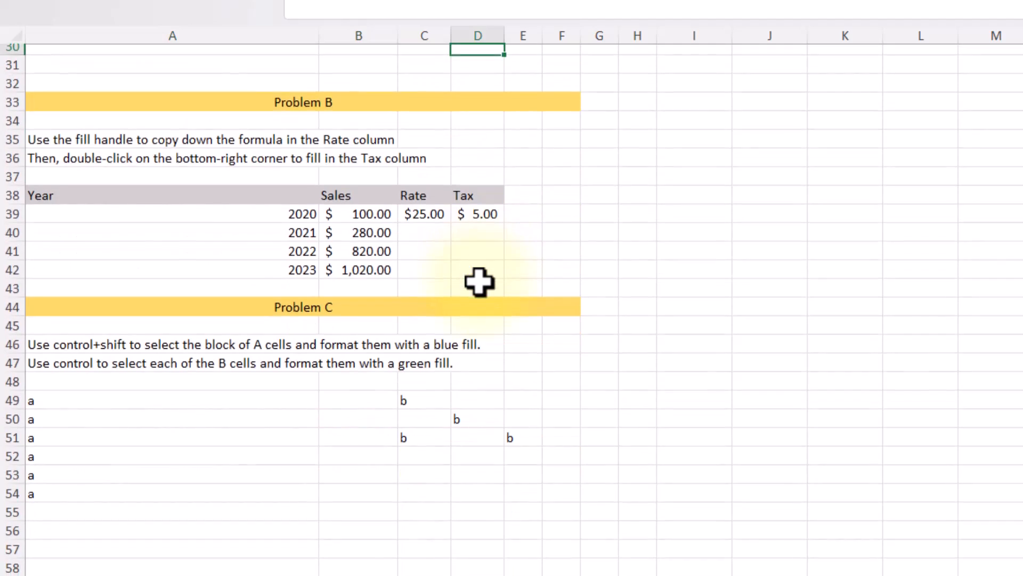
pyautogui.click(426, 216)
pyautogui.moveTo(449, 227); pyautogui.dragTo(441, 278)
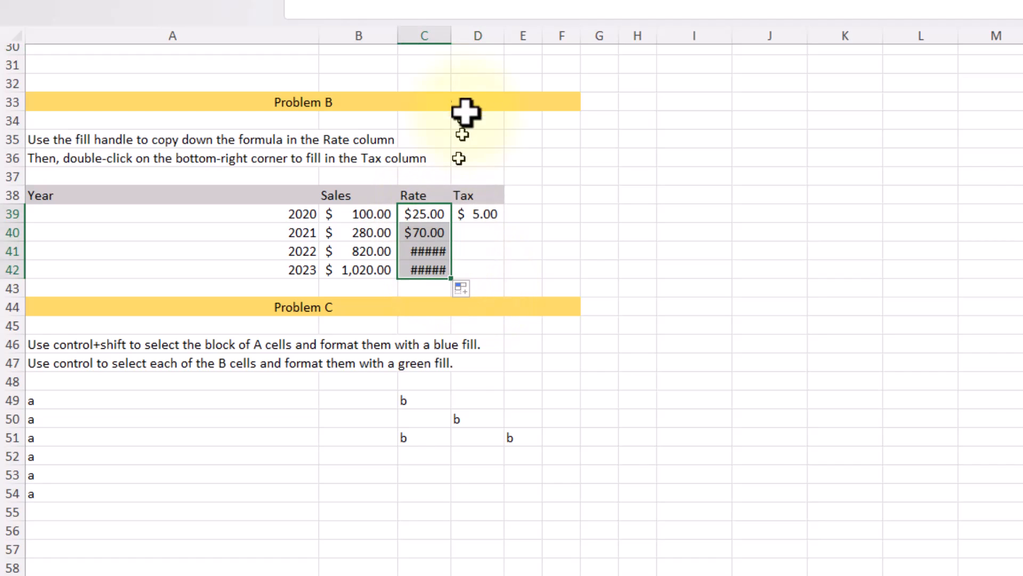
pyautogui.moveTo(451, 36); pyautogui.dragTo(467, 36)
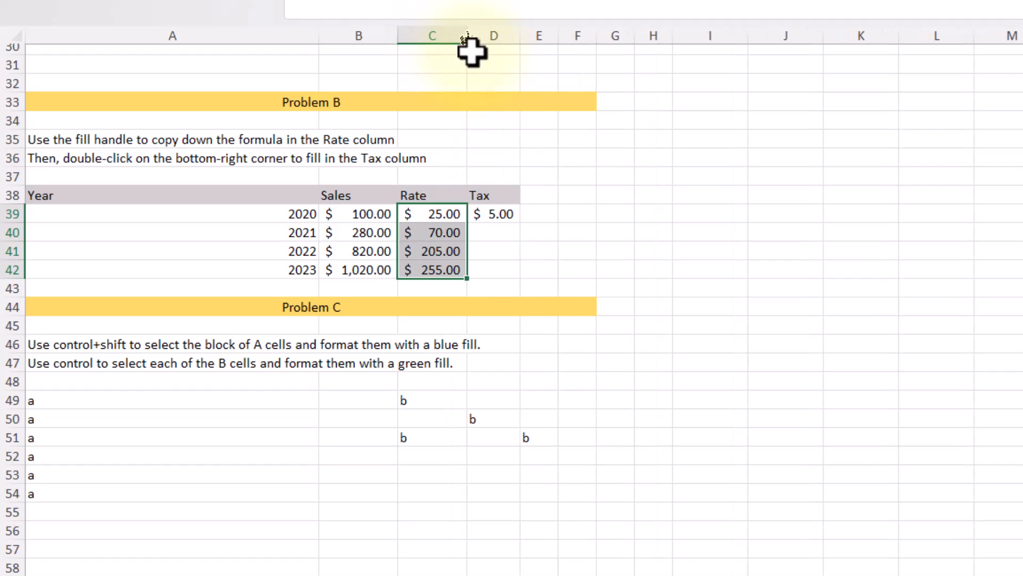
# Step: Autofill the Tax formula from D39 down to D42 and widen column D slightly
pyautogui.click(487, 215)
pyautogui.doubleClick(520, 224)
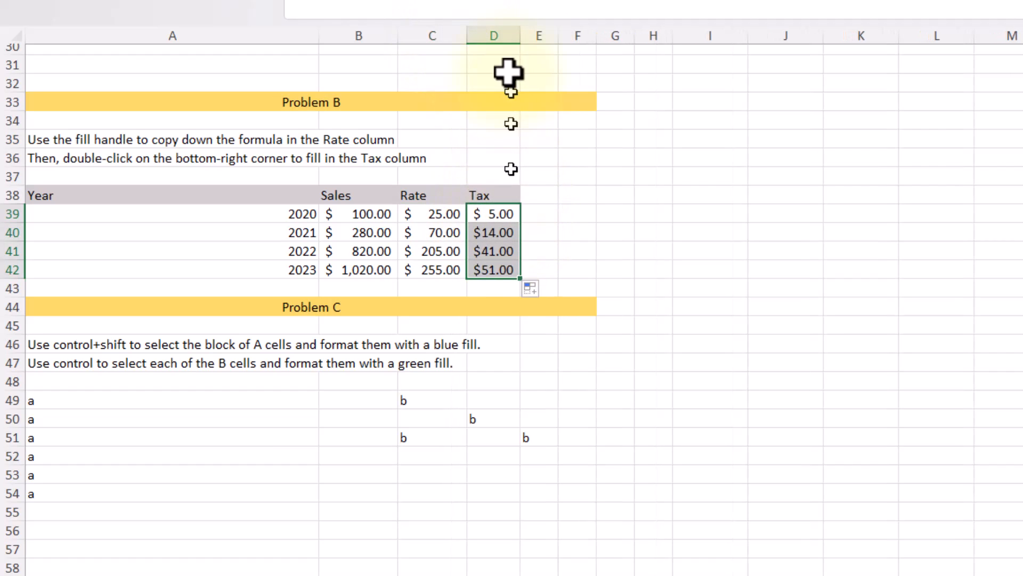
pyautogui.moveTo(520, 35); pyautogui.dragTo(537, 36)
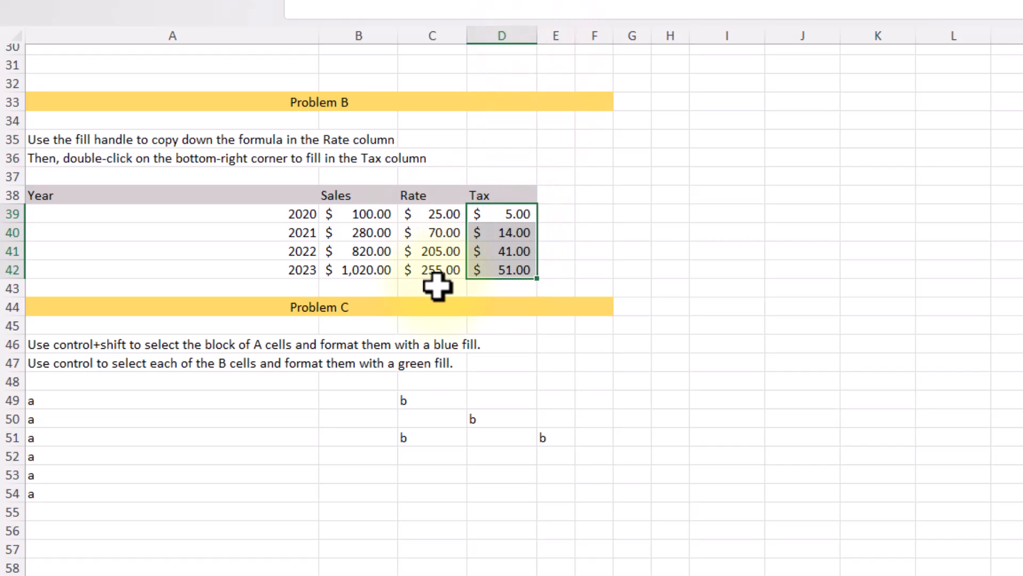
# Step: Practise extending a selection from A49 down to A54 across Problem C's block of a cells
pyautogui.scroll(-3, 437, 286)
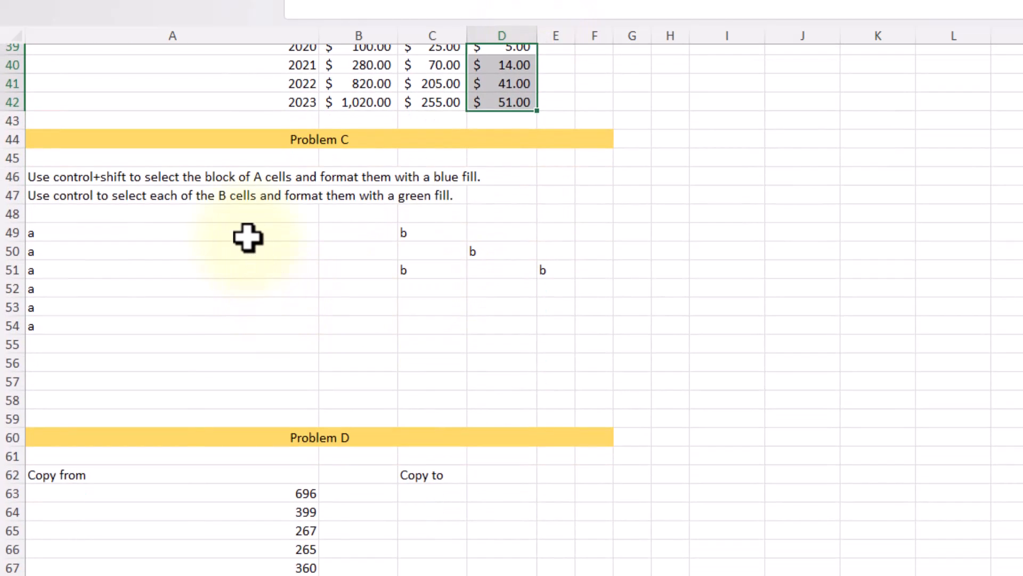
pyautogui.click(248, 237)
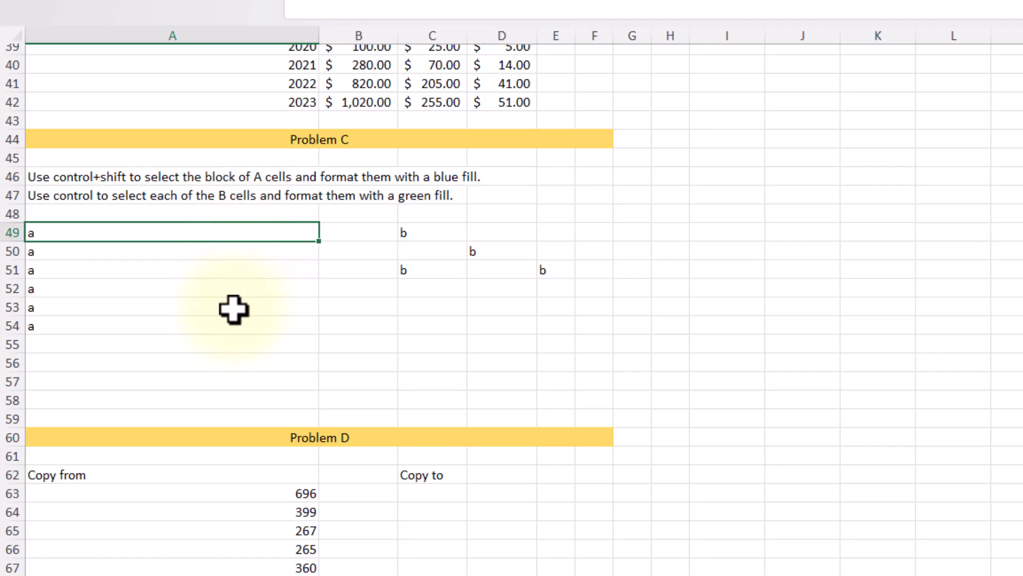
pyautogui.hotkey('ctrl', 'shift', 'Down')
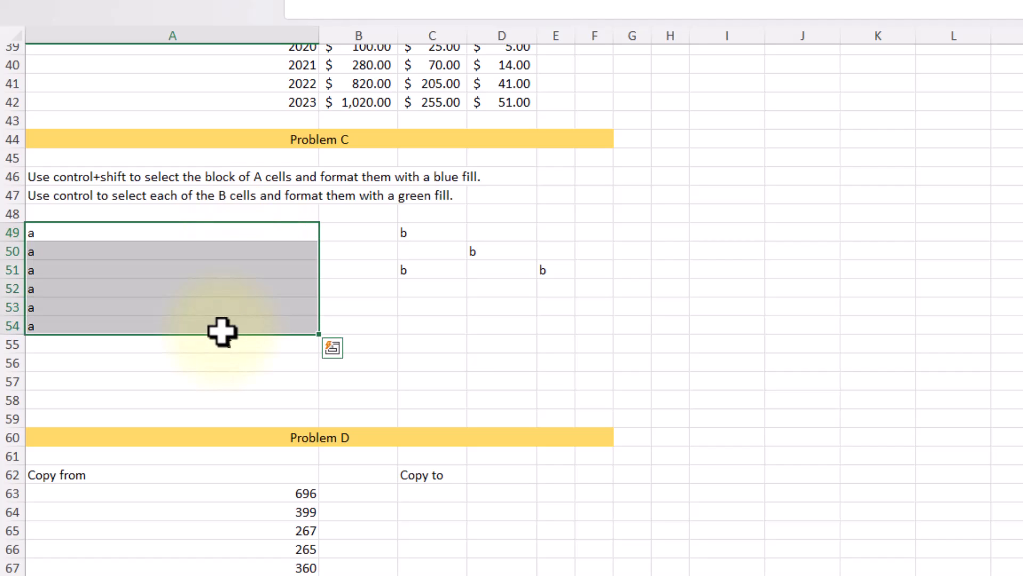
pyautogui.click(250, 233)
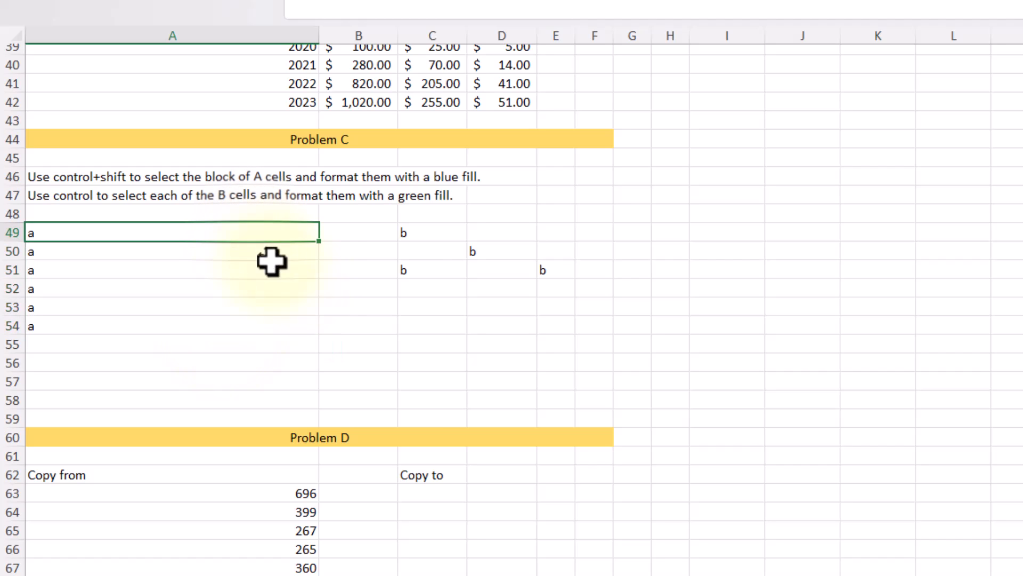
# Step: Practise selecting the long Copy from list in Problem D down to its end, and return the view to A63
pyautogui.click(218, 492)
pyautogui.scroll(-20, 379, 474)
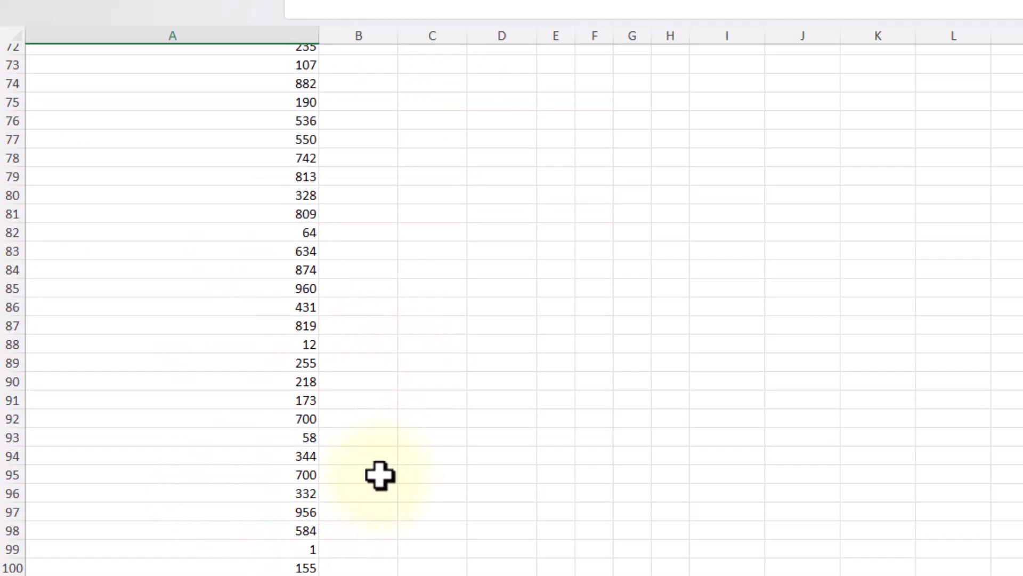
pyautogui.scroll(16, 379, 475)
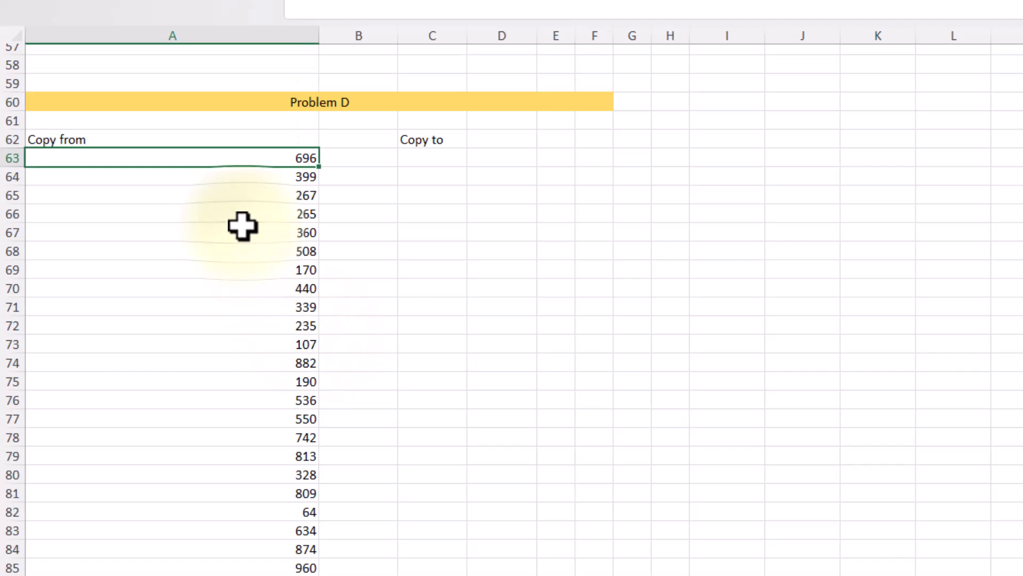
pyautogui.click(242, 224)
pyautogui.hotkey('ctrl', 'shift', 'Down')
pyautogui.scroll(-7, 239, 366)
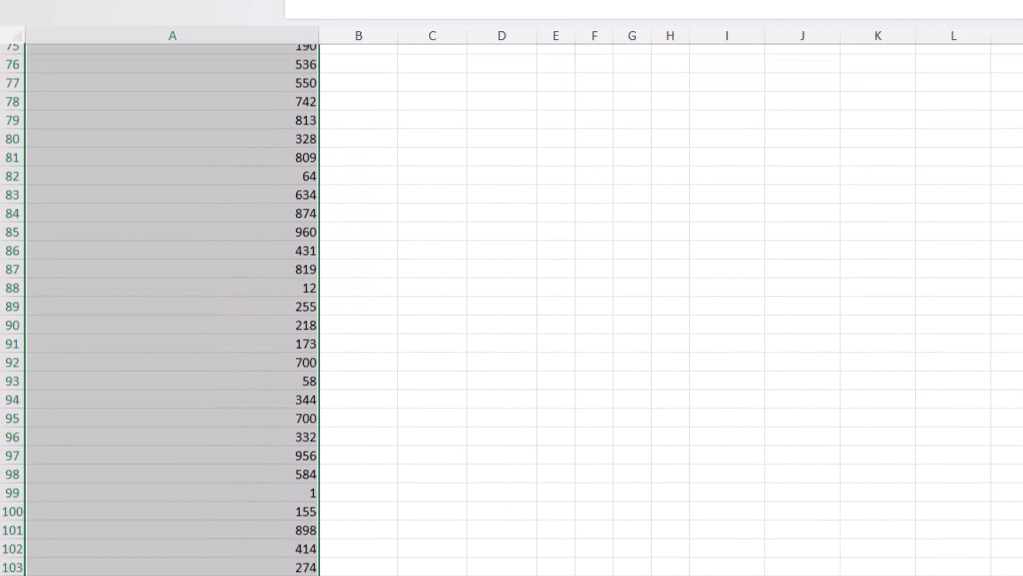
pyautogui.scroll(12, 238, 363)
pyautogui.click(253, 394)
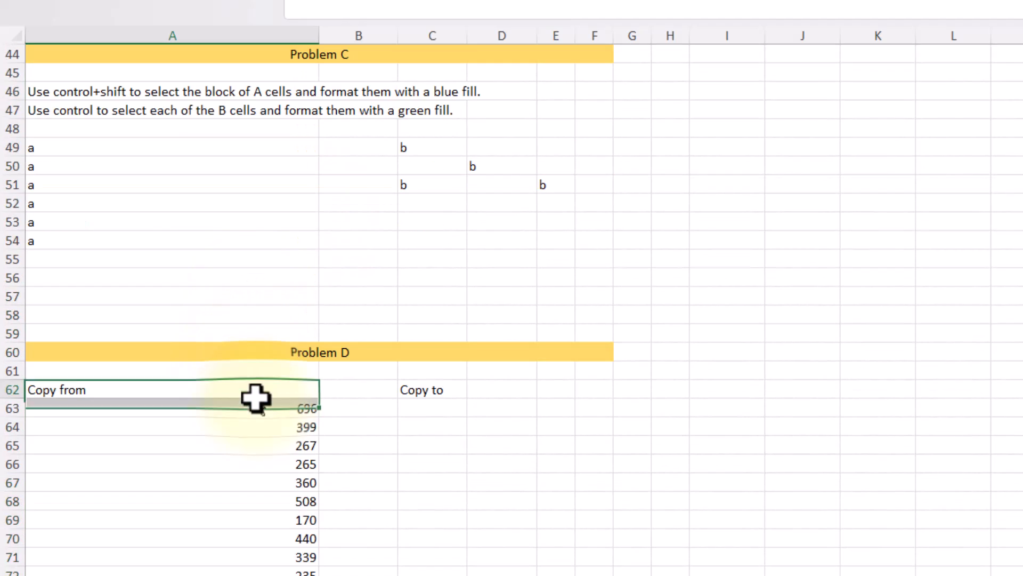
pyautogui.click(254, 408)
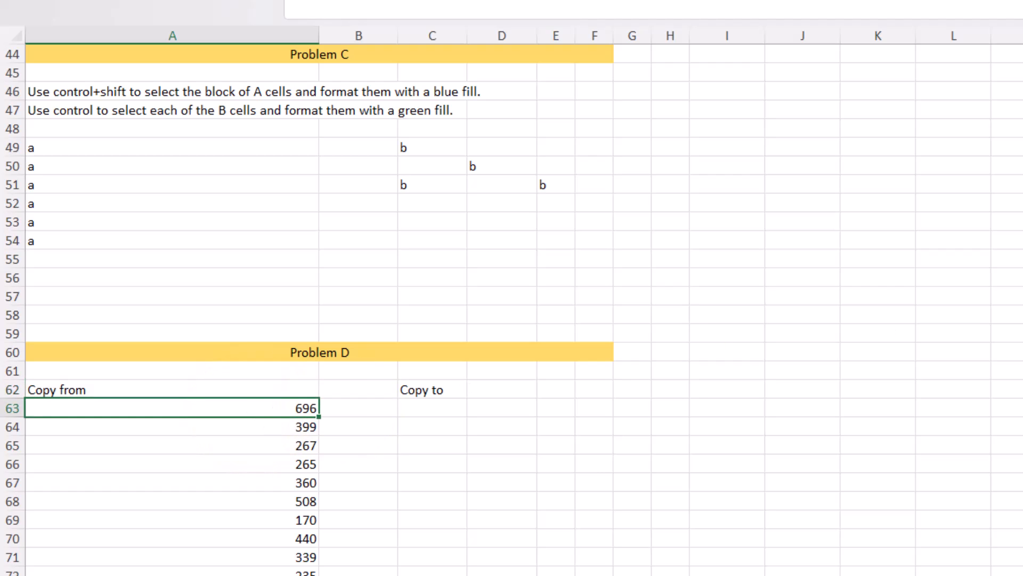
pyautogui.scroll(-20, 255, 408)
pyautogui.hotkey('ctrl', 'BackSpace')
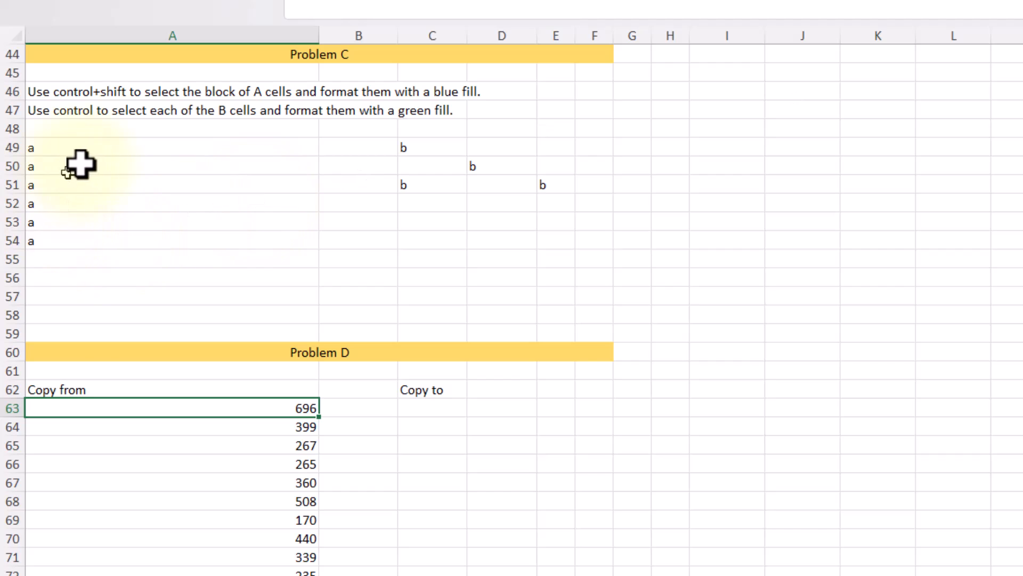
# Step: Select the block of a cells A49:A54 in Problem C and apply a light blue fill
pyautogui.moveTo(96, 148); pyautogui.dragTo(96, 245)
pyautogui.scroll(4, 211, 236)
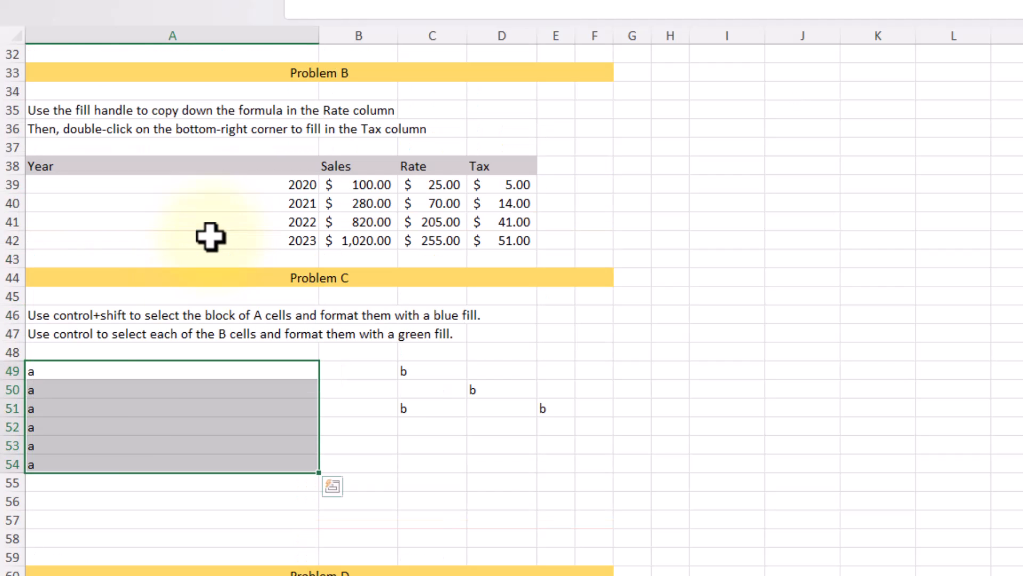
pyautogui.click(129, 370)
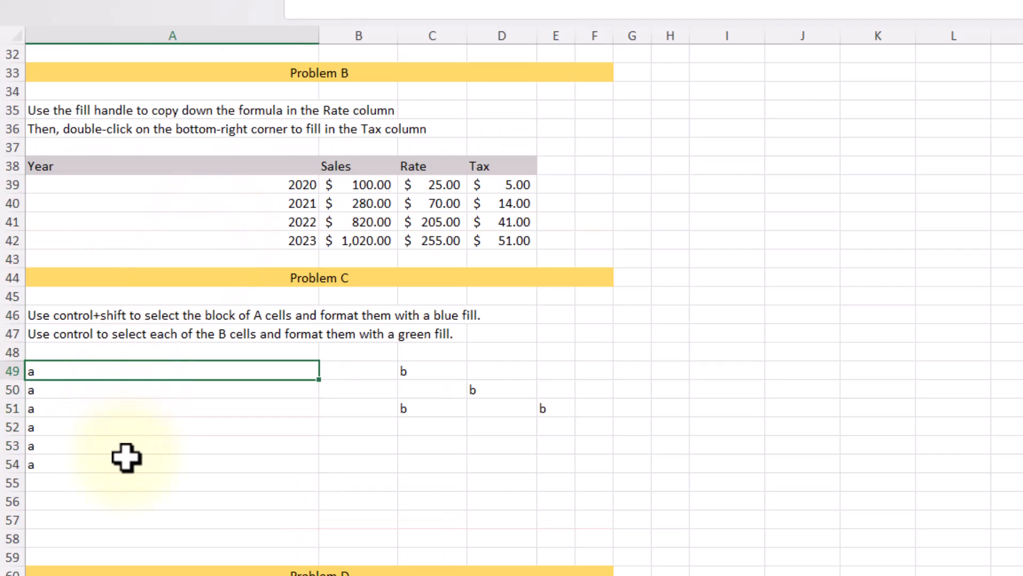
pyautogui.hotkey('ctrl', 'shift', 'Down')
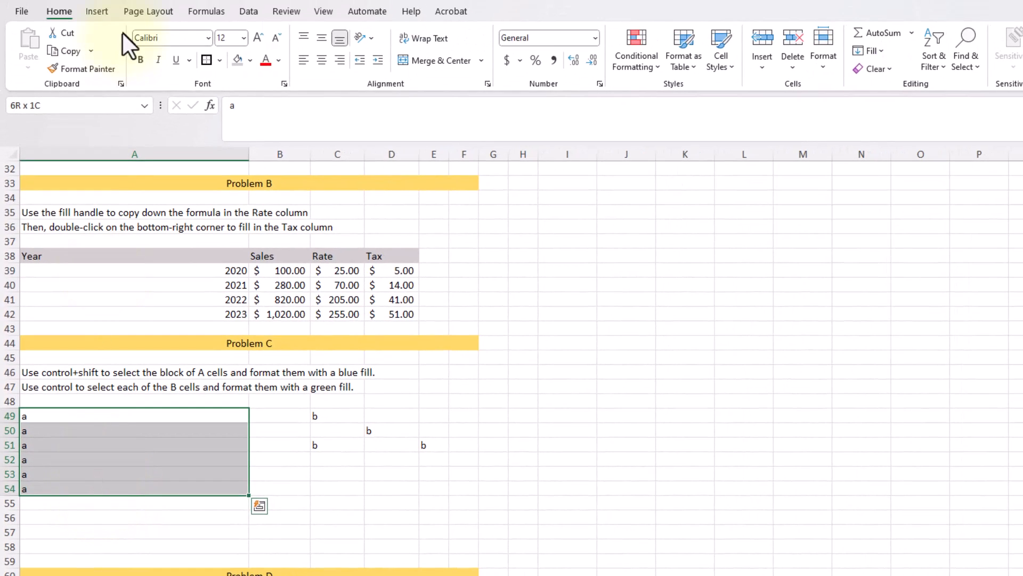
pyautogui.click(250, 60)
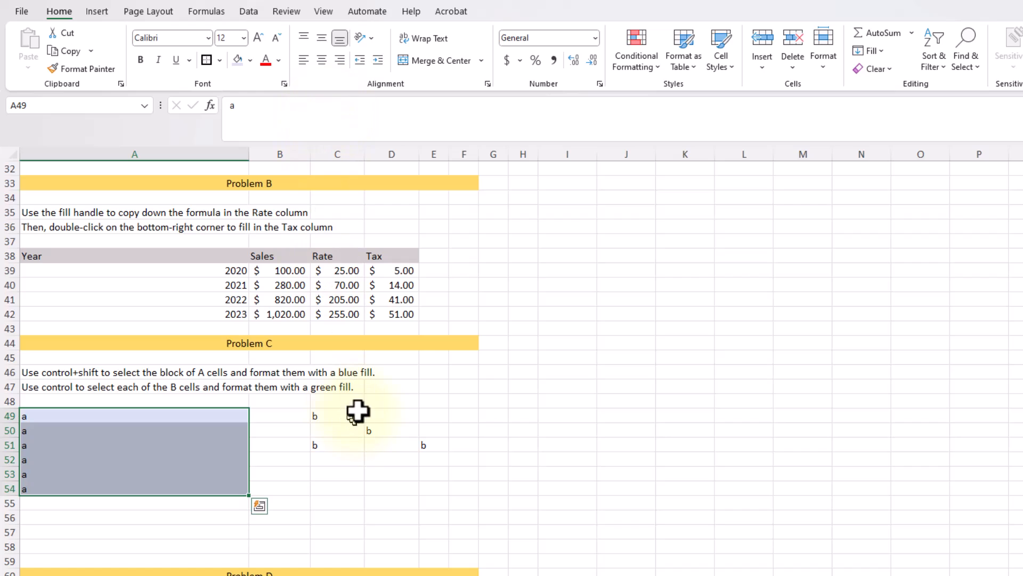
# Step: Select the non-adjacent b cells C49, C51, D50 and E51 together and apply a green fill
pyautogui.click(319, 417)
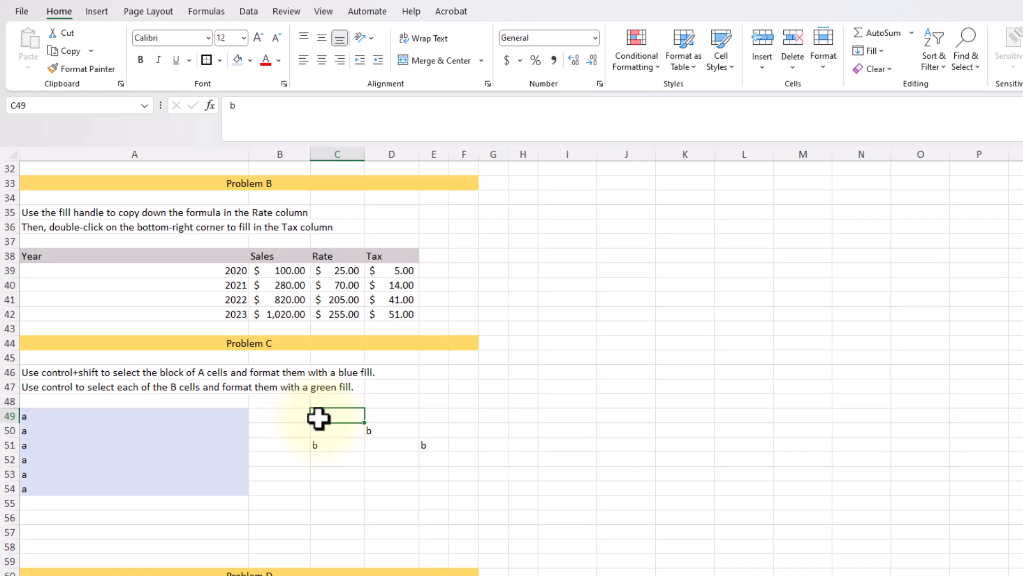
pyautogui.keyDown('ctrl'); pyautogui.click(321, 445); pyautogui.keyUp('ctrl')
pyautogui.keyDown('ctrl'); pyautogui.click(381, 431); pyautogui.keyUp('ctrl')
pyautogui.keyDown('ctrl'); pyautogui.click(432, 447); pyautogui.keyUp('ctrl')
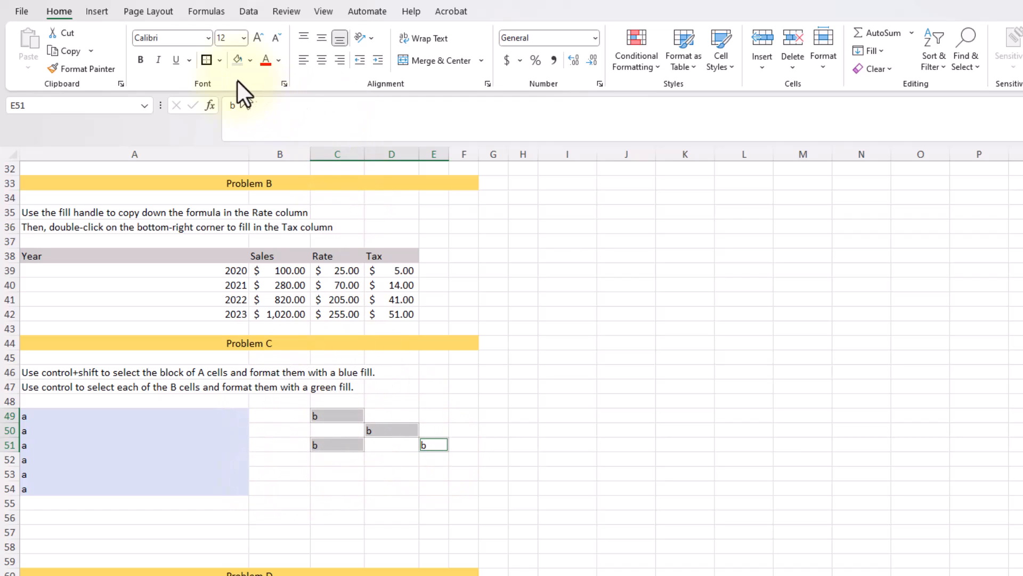
pyautogui.click(250, 62)
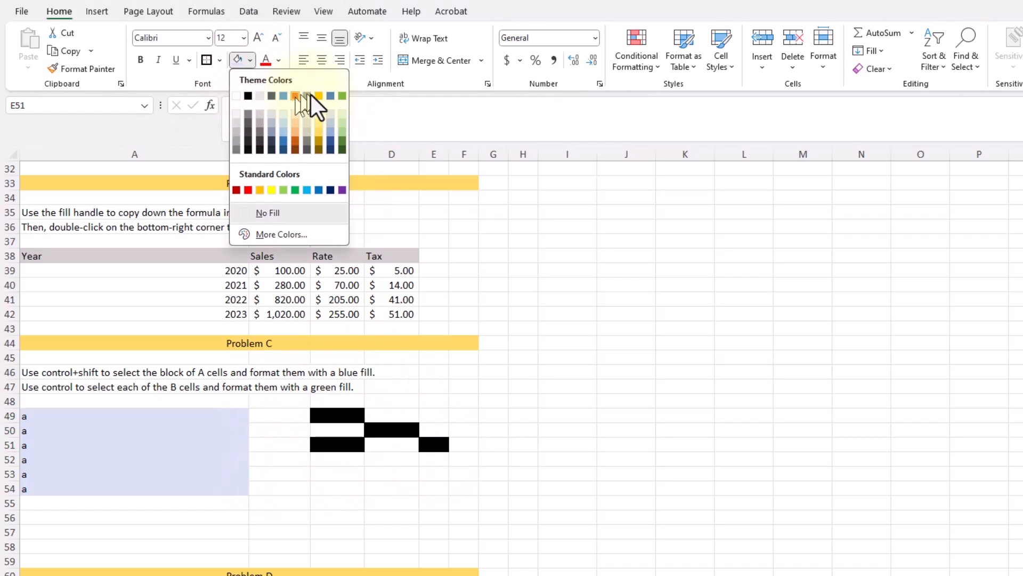
pyautogui.click(341, 96)
pyautogui.click(291, 518)
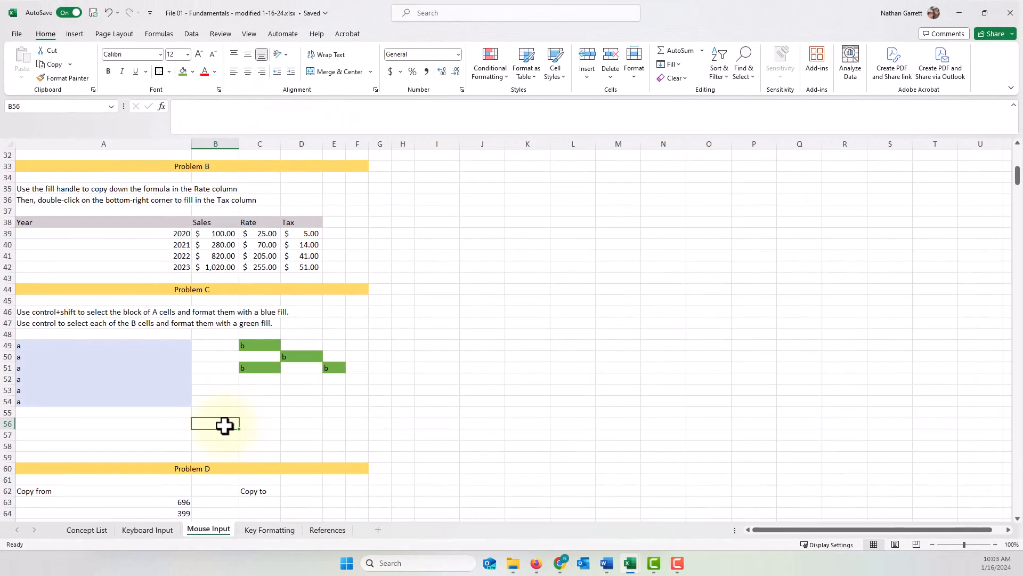
# Step: Select the entire Copy from list in Problem D, A63:A624, and copy it
pyautogui.scroll(-5, 223, 425)
pyautogui.click(156, 332)
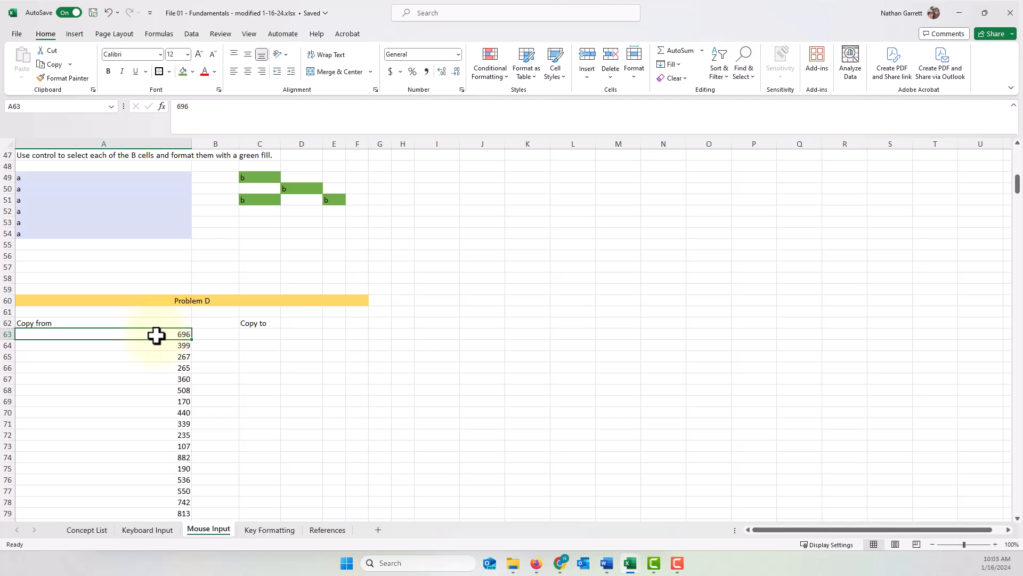
pyautogui.moveTo(1018, 187); pyautogui.dragTo(1016, 504)
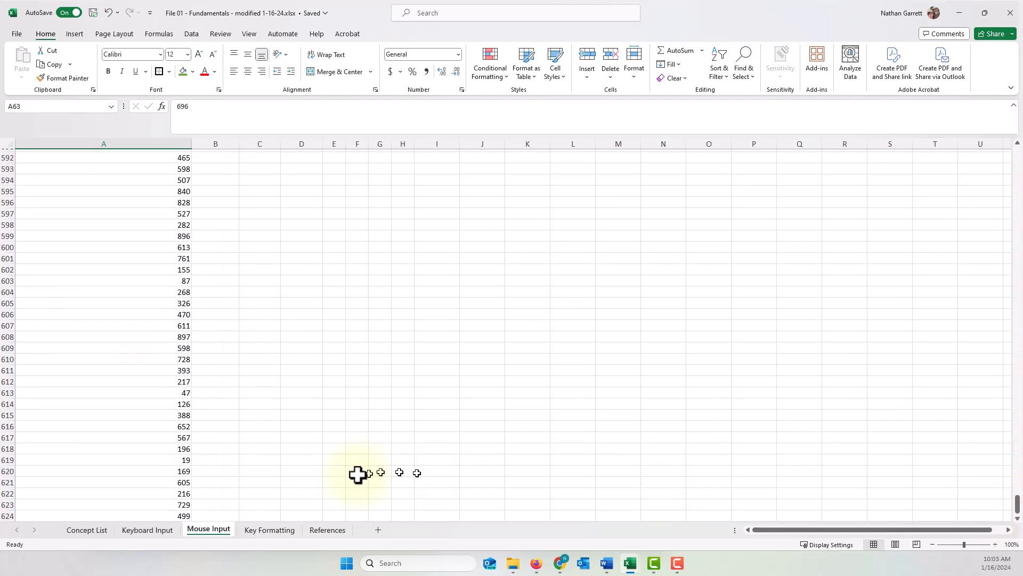
pyautogui.scroll(-5, 298, 478)
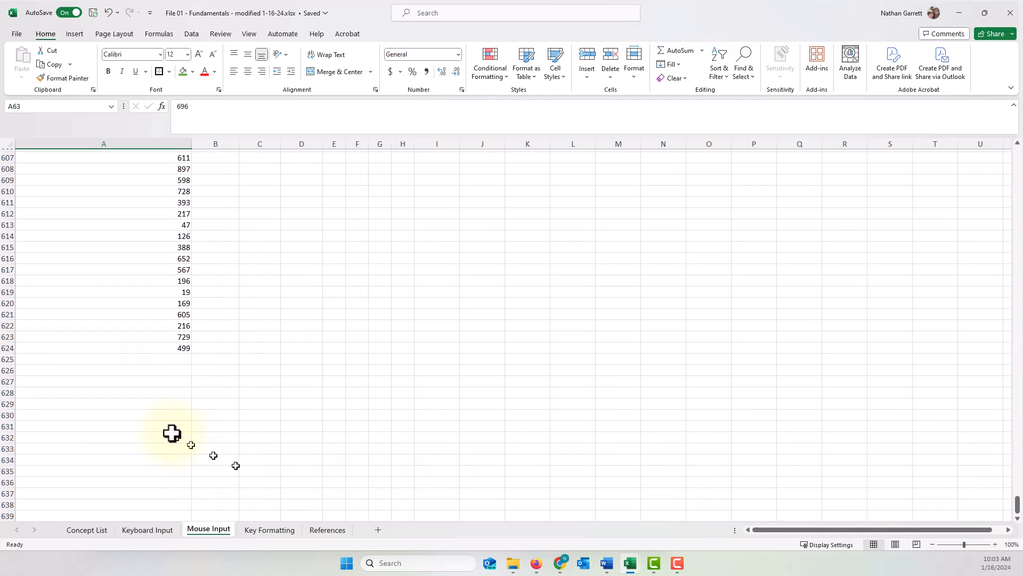
pyautogui.keyDown('shift'); pyautogui.click(113, 348); pyautogui.keyUp('shift')
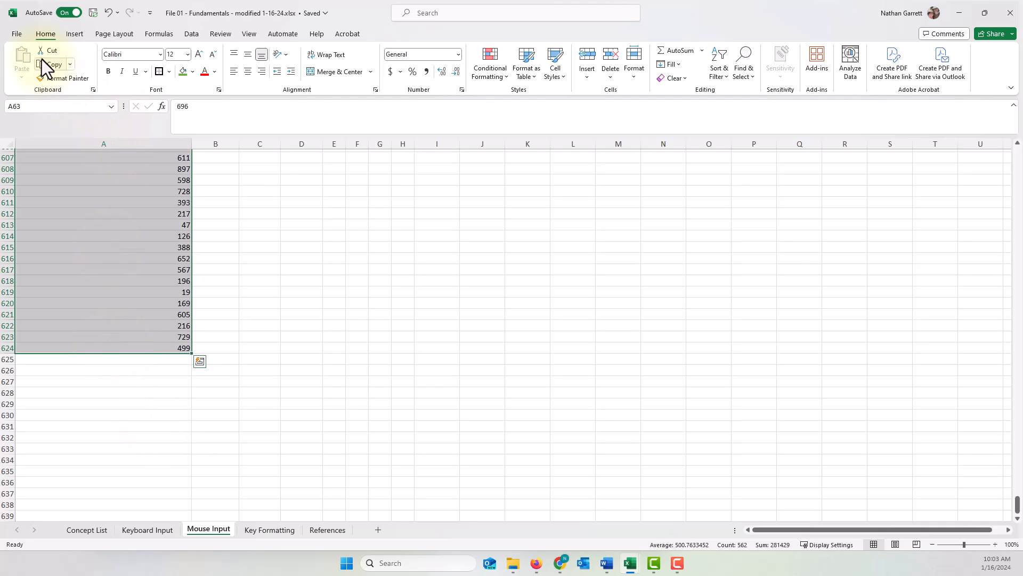
pyautogui.click(44, 65)
# Step: Paste the copied list under Problem D's Copy to heading, starting at C63
pyautogui.hotkey('ctrl', 'BackSpace')
pyautogui.click(251, 333)
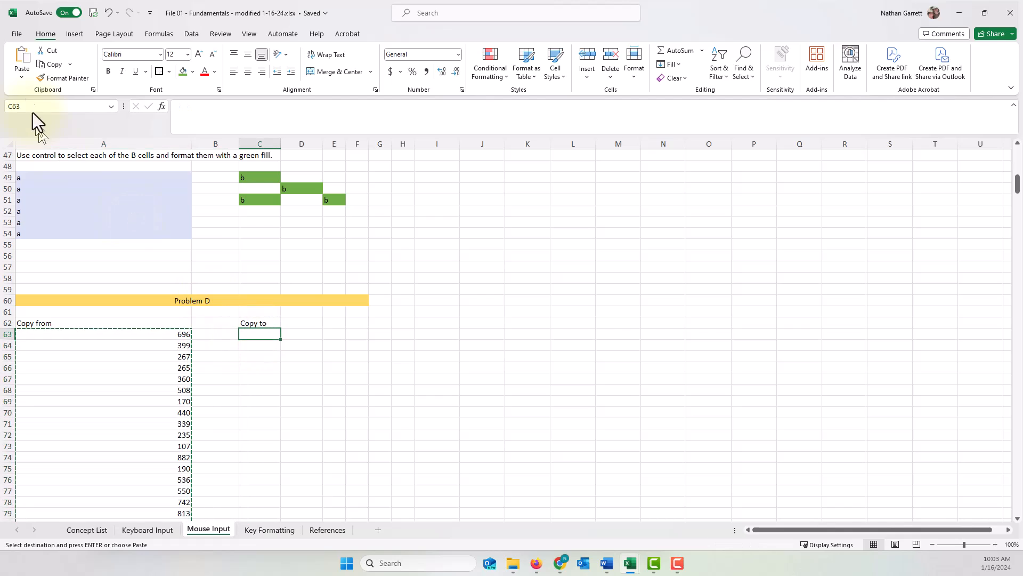
pyautogui.click(18, 60)
pyautogui.click(222, 357)
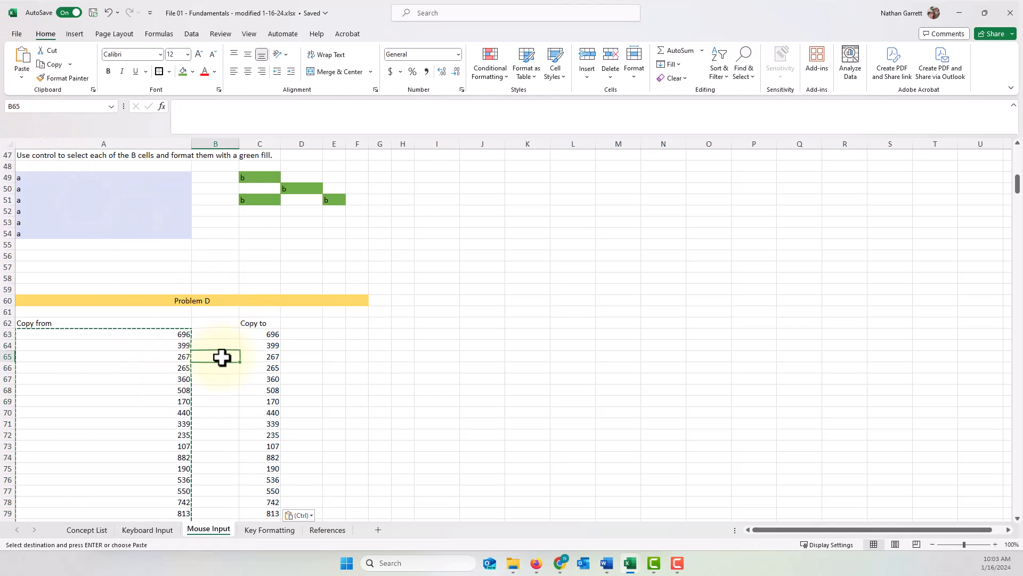
# Step: On the Key Formatting sheet, merge and center the Profit/Loss Calculator title across A1:D2 and align it to the vertical middle
pyautogui.click(266, 530)
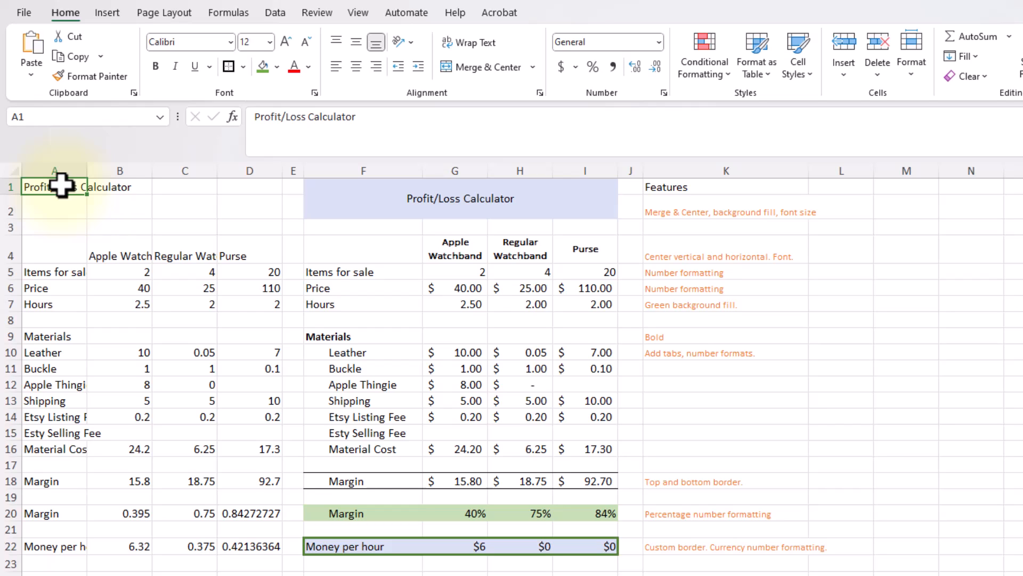
pyautogui.moveTo(50, 189); pyautogui.dragTo(235, 208)
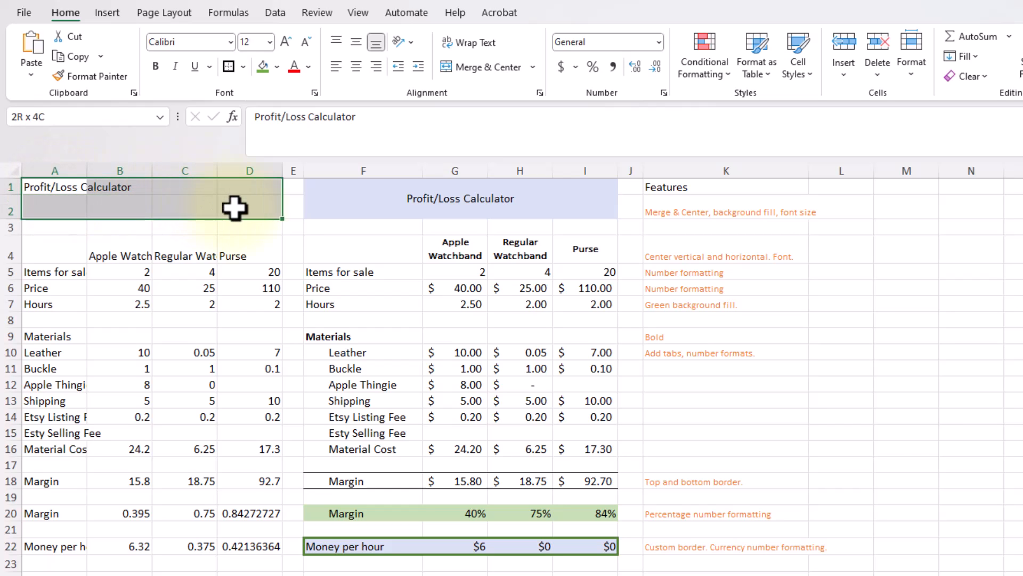
pyautogui.click(469, 64)
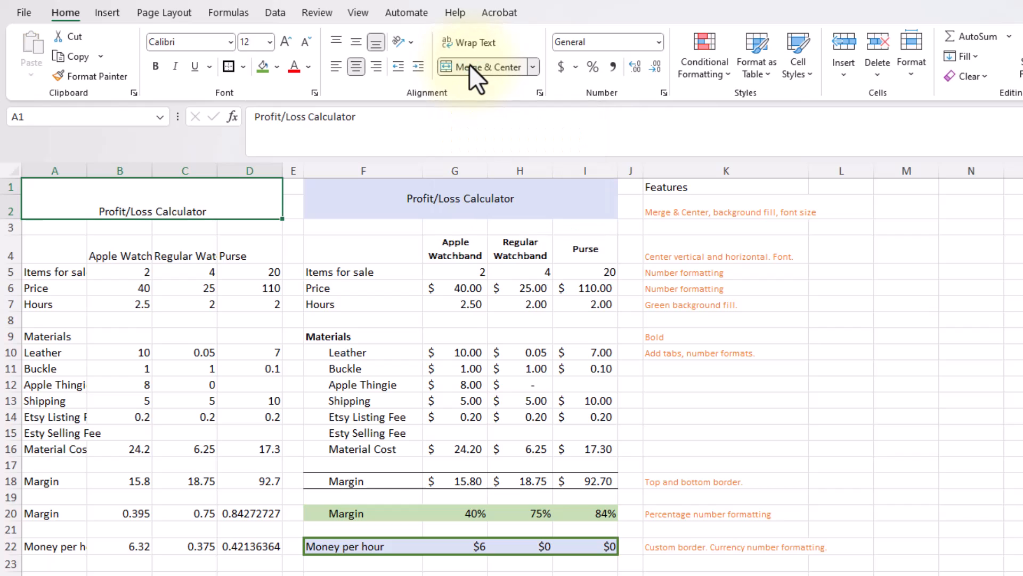
pyautogui.click(354, 44)
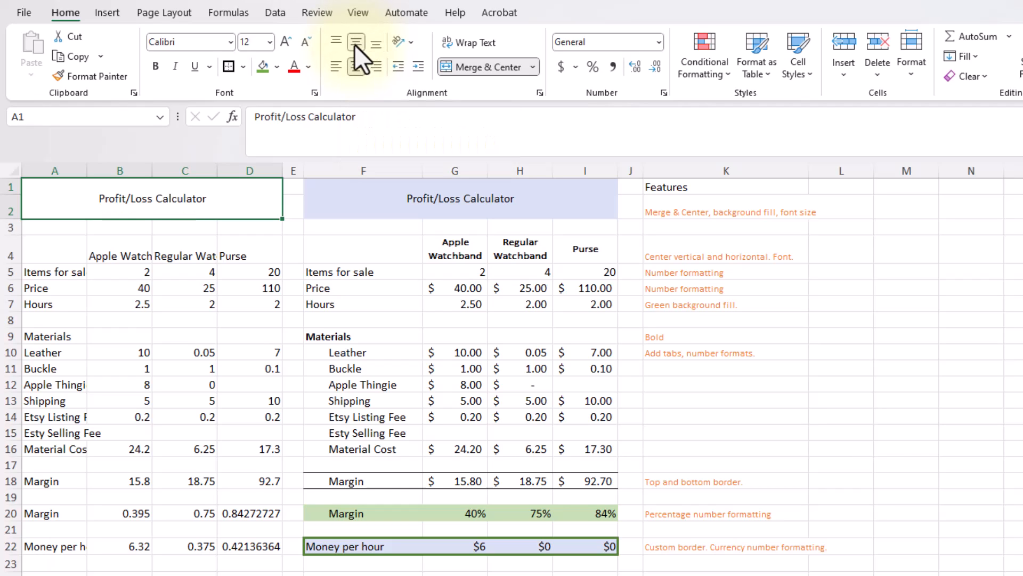
# Step: Give the merged title A1:D2 a light blue fill, and try font size 14 before returning it to 12
pyautogui.click(276, 64)
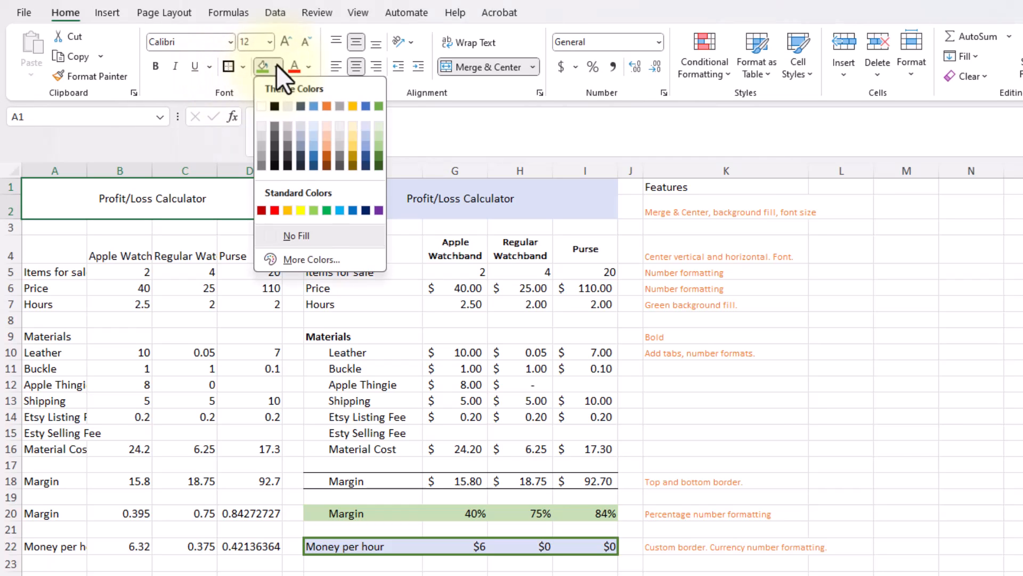
pyautogui.click(314, 134)
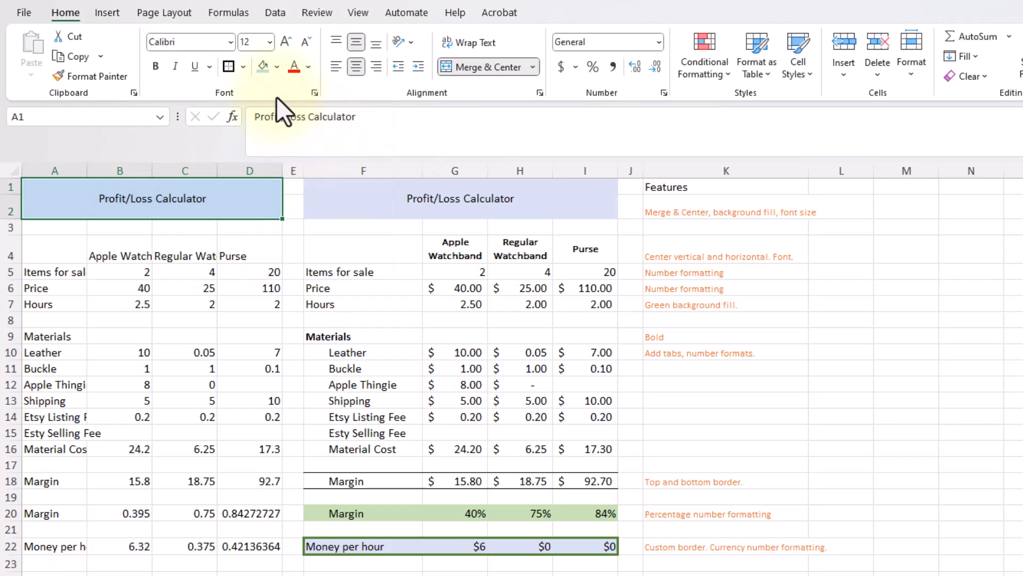
pyautogui.click(285, 41)
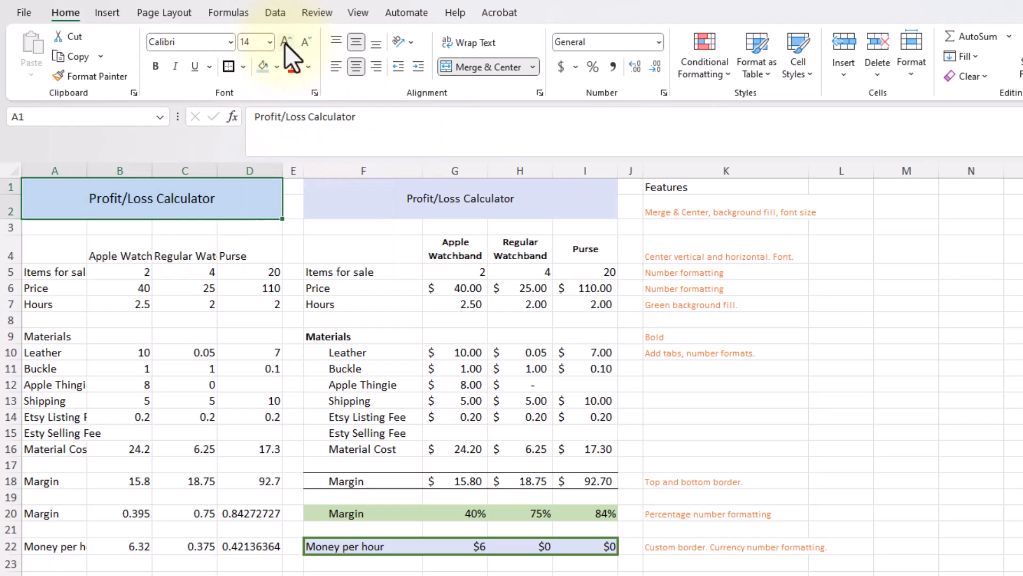
pyautogui.click(301, 47)
# Step: Wrap the text of the product headings in B4:D4 and center them horizontally and vertically
pyautogui.moveTo(149, 251); pyautogui.dragTo(233, 251)
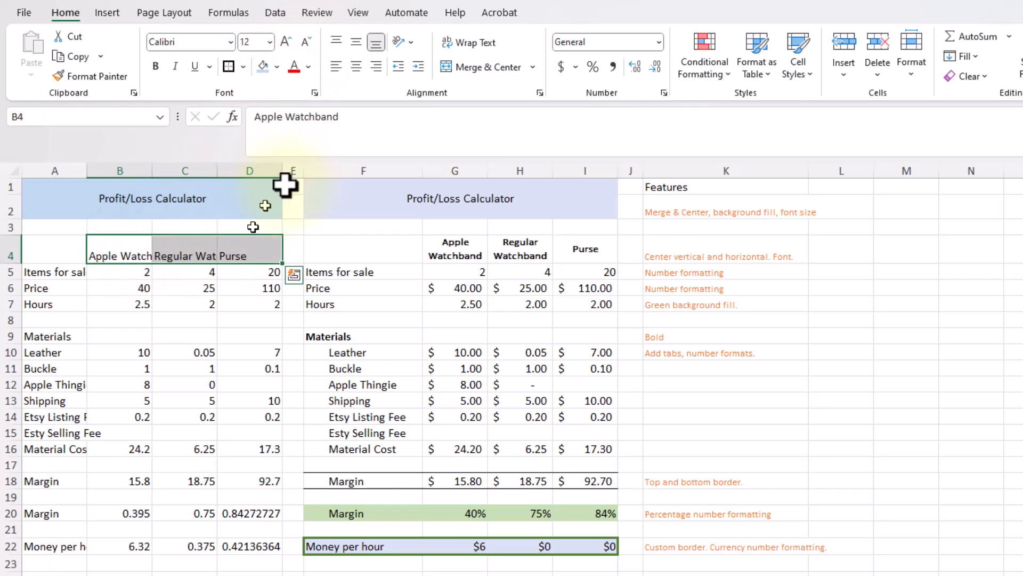
pyautogui.click(474, 42)
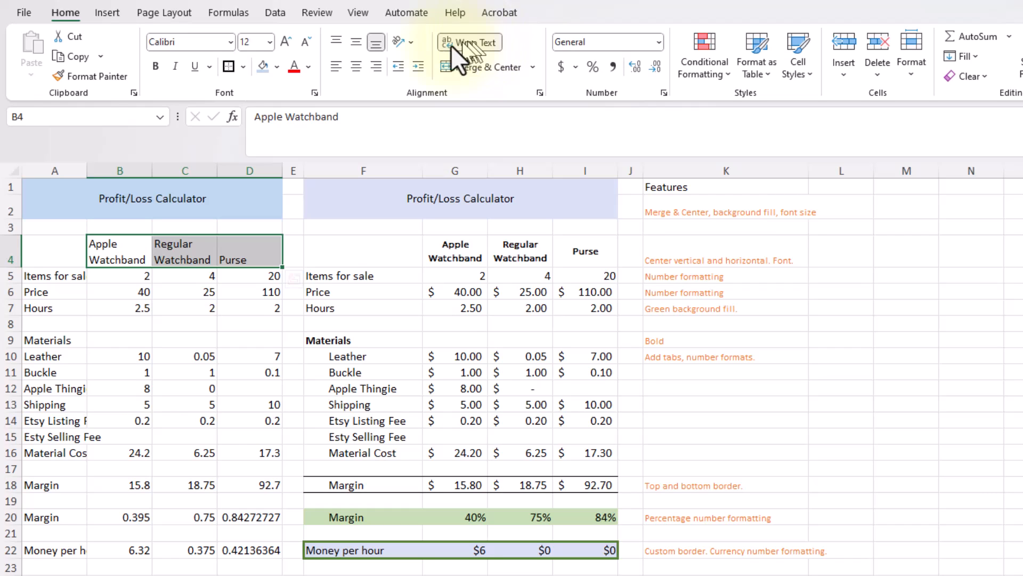
pyautogui.click(358, 64)
pyautogui.click(357, 43)
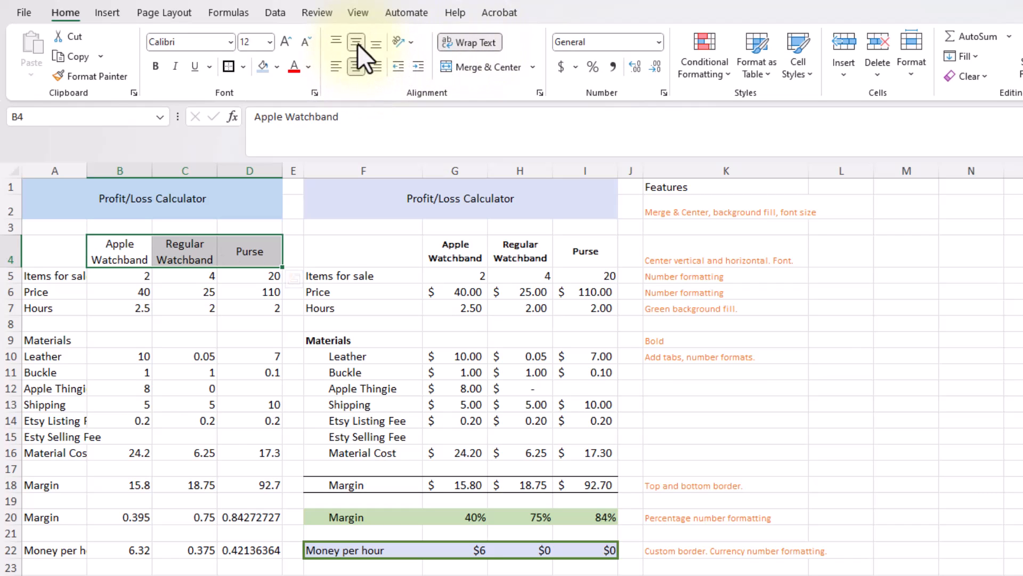
# Step: Reduce the product headings in B4:D4 to font size 10 and make them bold
pyautogui.click(305, 43)
pyautogui.click(305, 42)
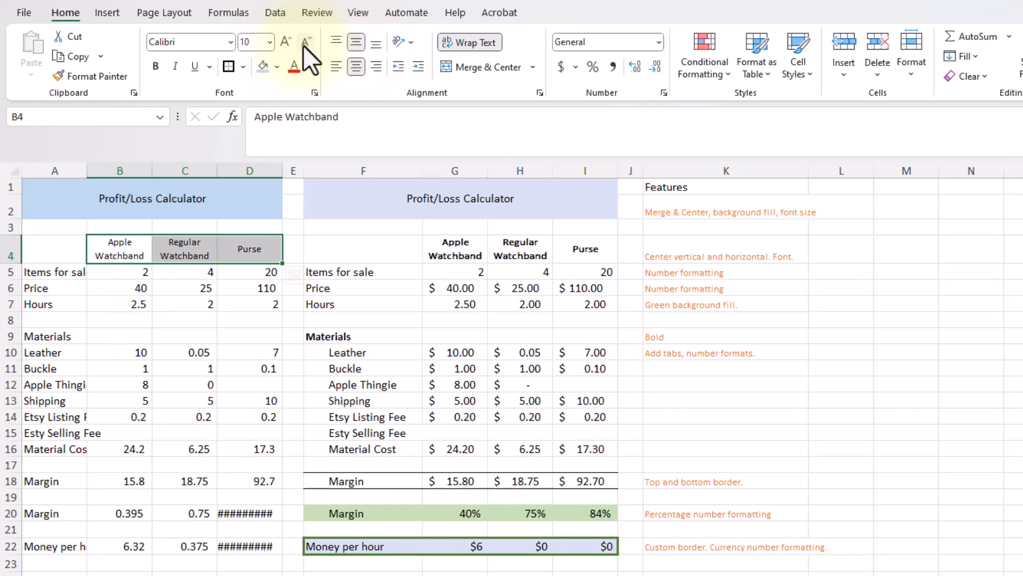
pyautogui.click(155, 68)
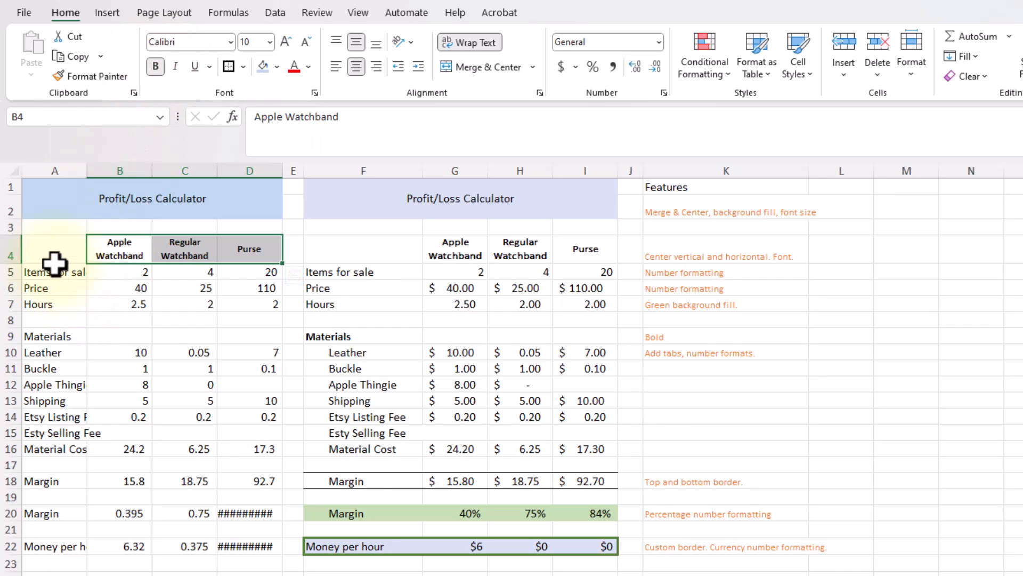
# Step: Widen column A until all its labels fit, and make the Materials heading in A9 bold
pyautogui.click(56, 227)
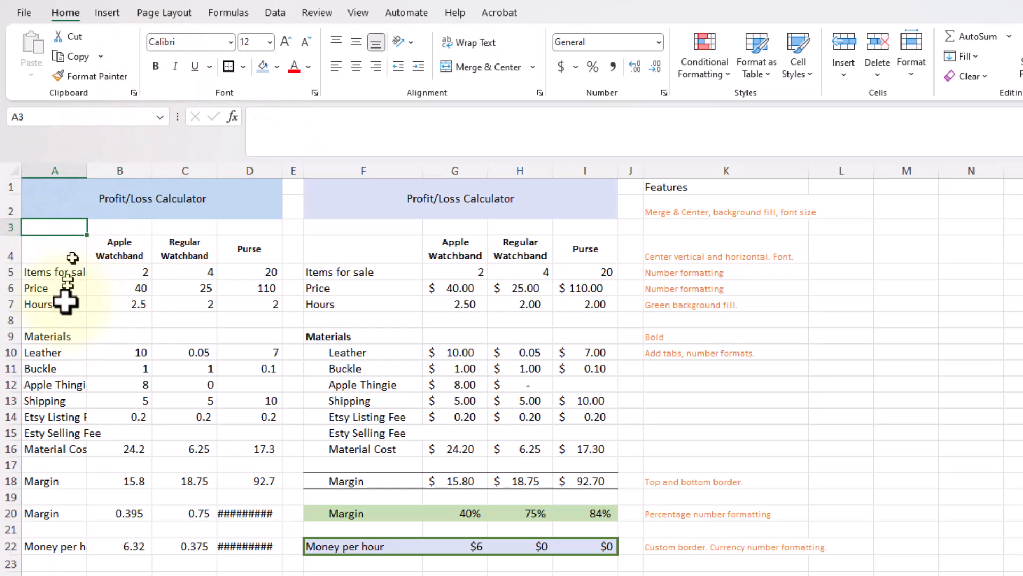
pyautogui.moveTo(87, 171); pyautogui.dragTo(132, 175)
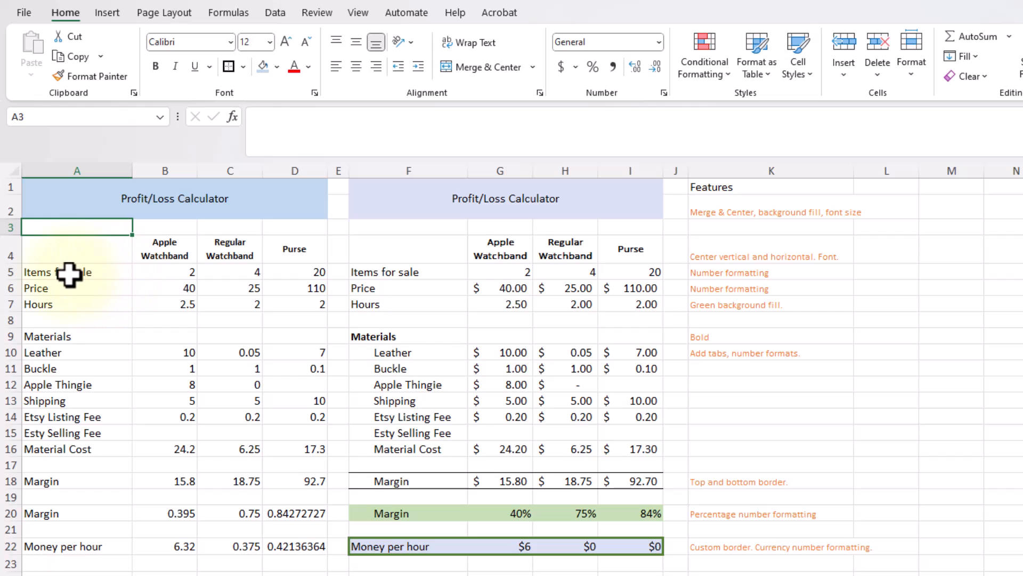
pyautogui.click(64, 336)
pyautogui.click(155, 66)
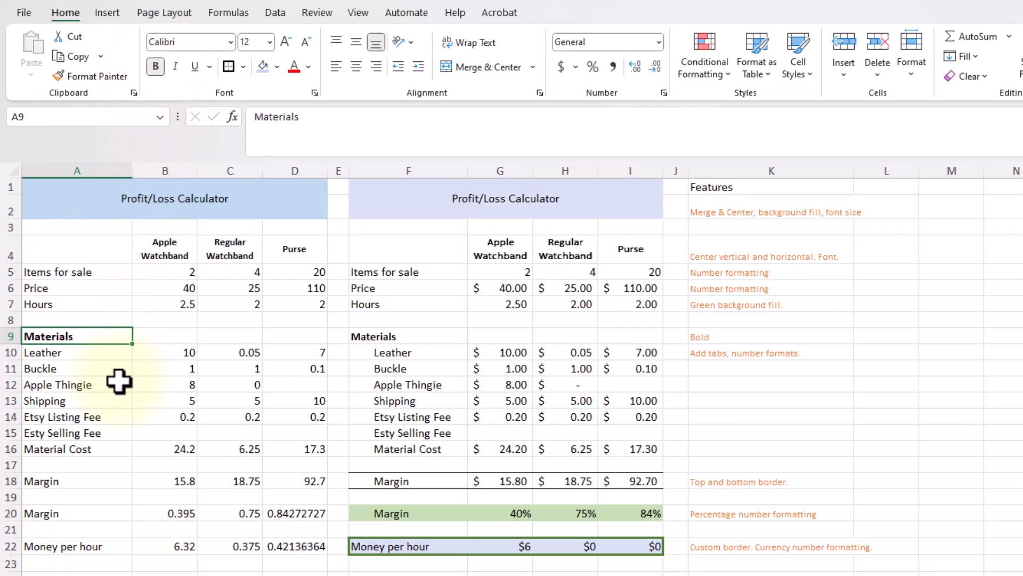
# Step: Indent the material labels from Leather to Material Cost, A10:A16, by two levels
pyautogui.moveTo(101, 354); pyautogui.dragTo(102, 452)
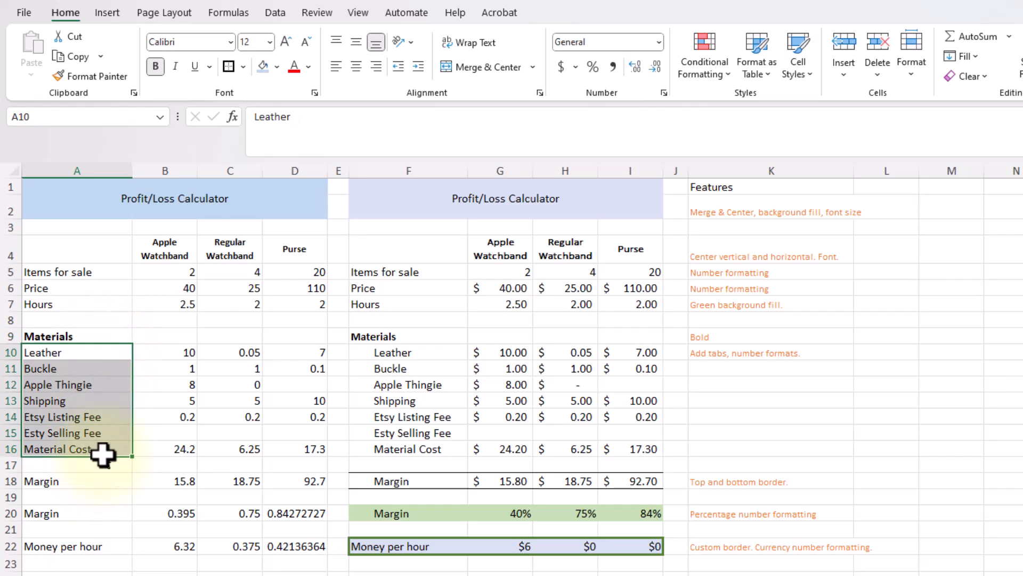
pyautogui.click(415, 67)
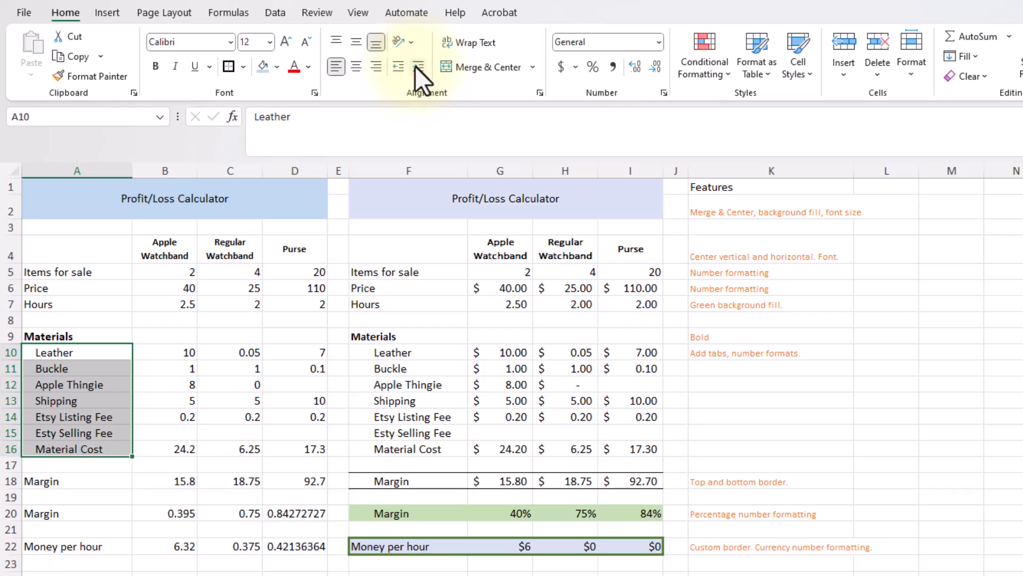
pyautogui.click(416, 68)
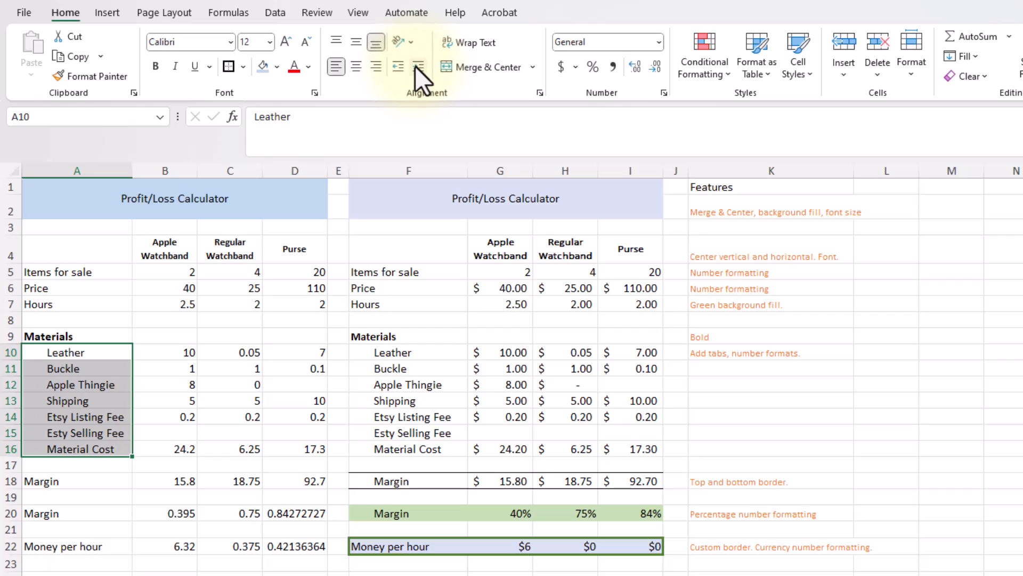
# Step: Apply a top and bottom border to the first Margin row, A18:D18
pyautogui.click(92, 493)
pyautogui.click(91, 481)
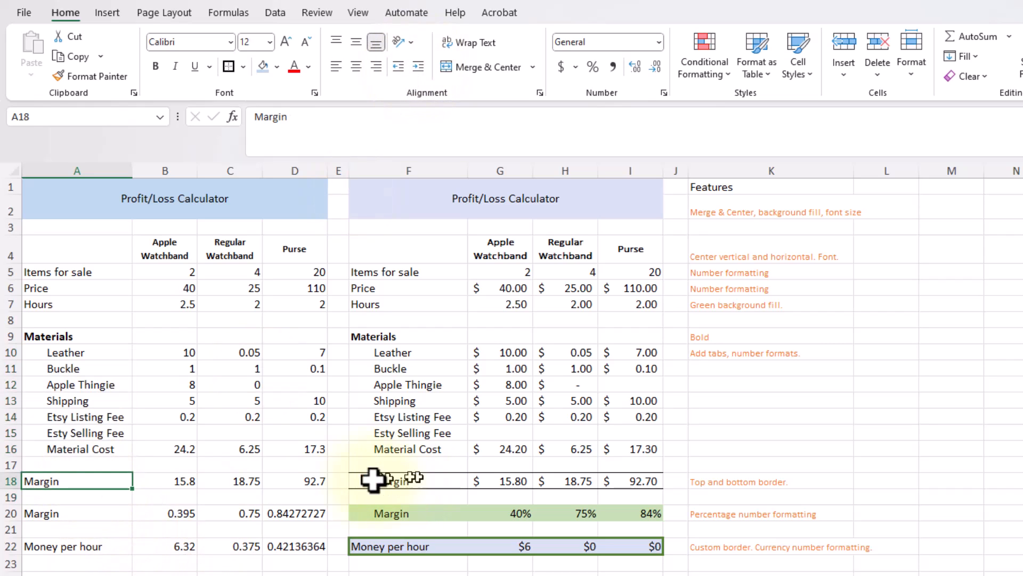
pyautogui.keyDown('shift'); pyautogui.click(294, 482); pyautogui.keyUp('shift')
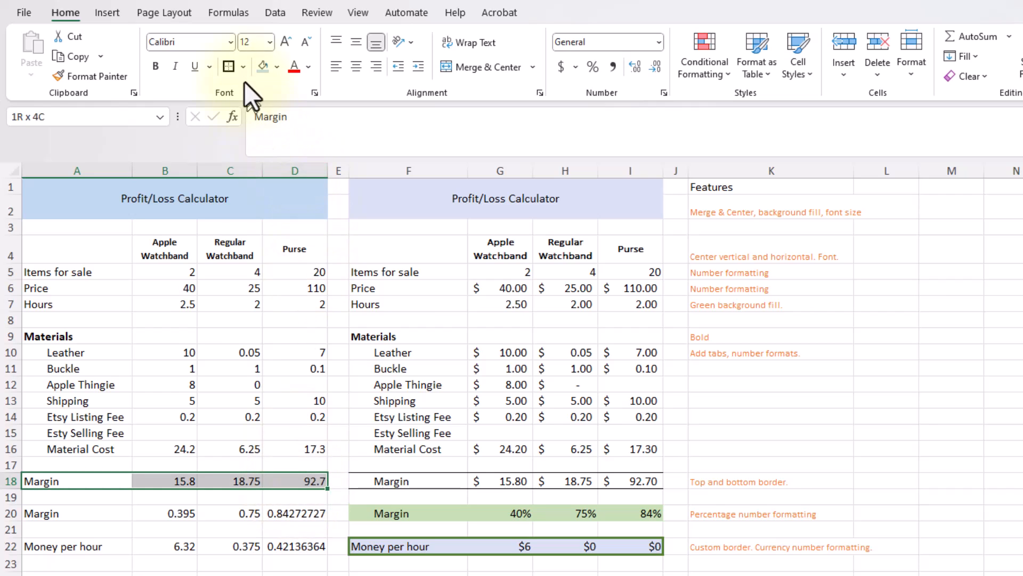
pyautogui.click(243, 67)
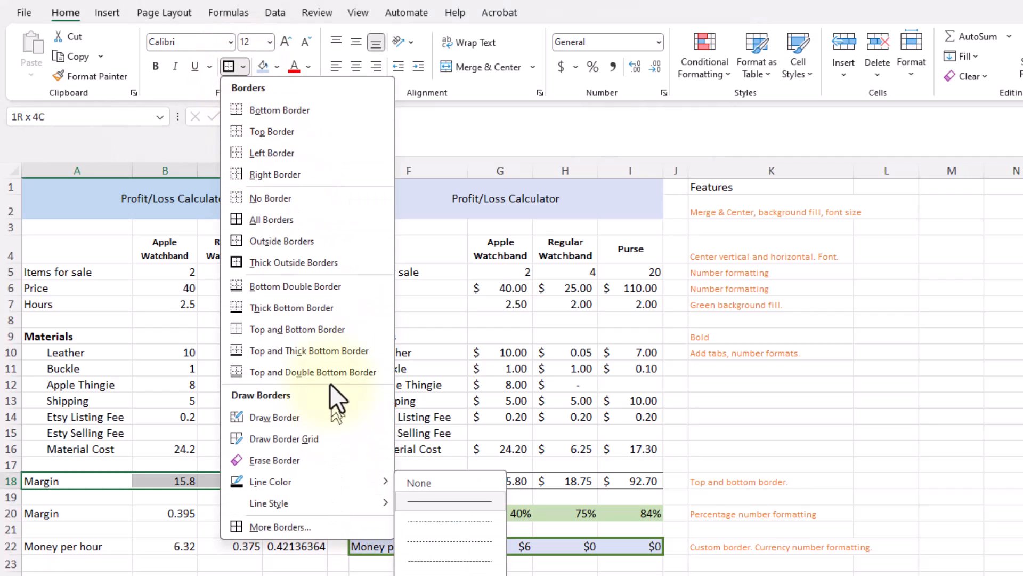
pyautogui.click(323, 327)
# Step: Apply a light green fill to the second Margin row, A20:D20
pyautogui.click(105, 512)
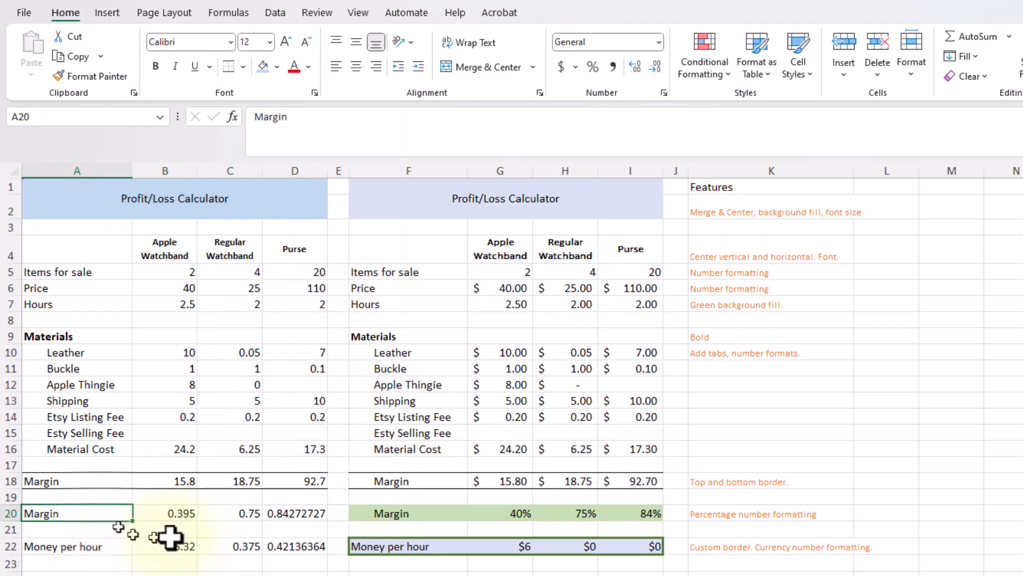
pyautogui.keyDown('shift'); pyautogui.click(288, 515); pyautogui.keyUp('shift')
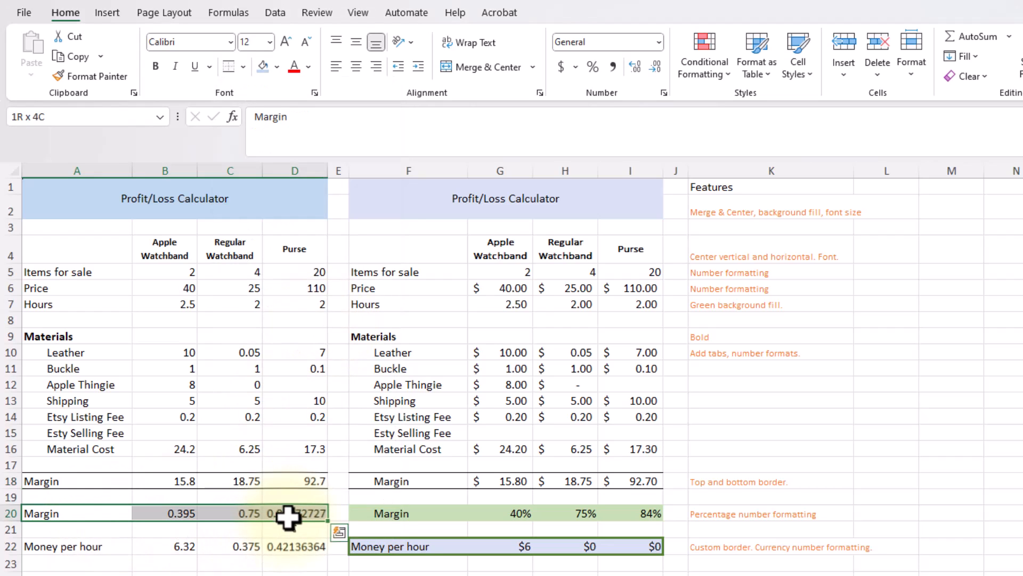
pyautogui.click(276, 66)
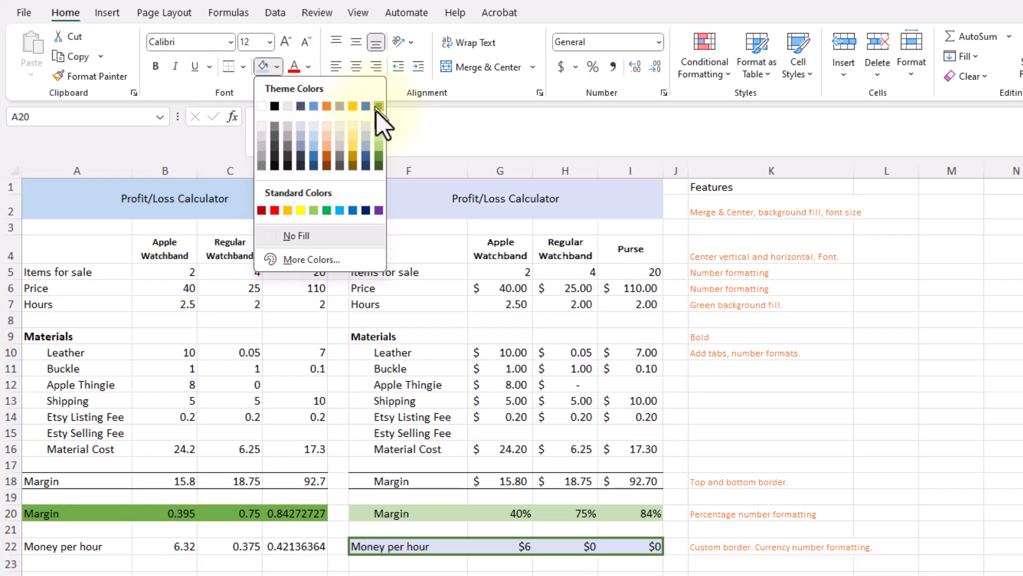
pyautogui.click(376, 141)
# Step: Apply a light blue fill to the Money per hour row, A22:D22
pyautogui.click(83, 544)
pyautogui.moveTo(82, 543); pyautogui.dragTo(286, 548)
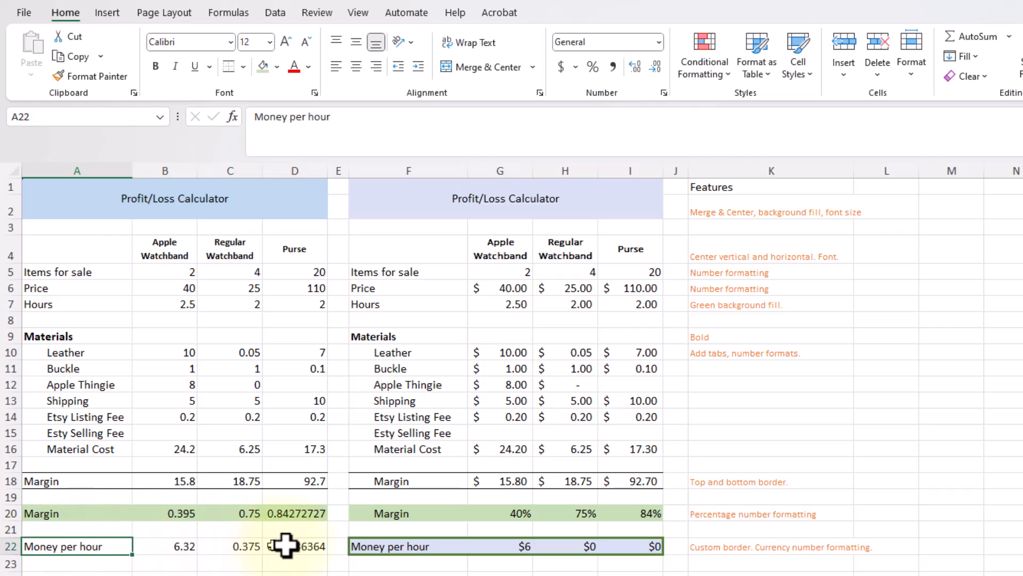
pyautogui.click(277, 66)
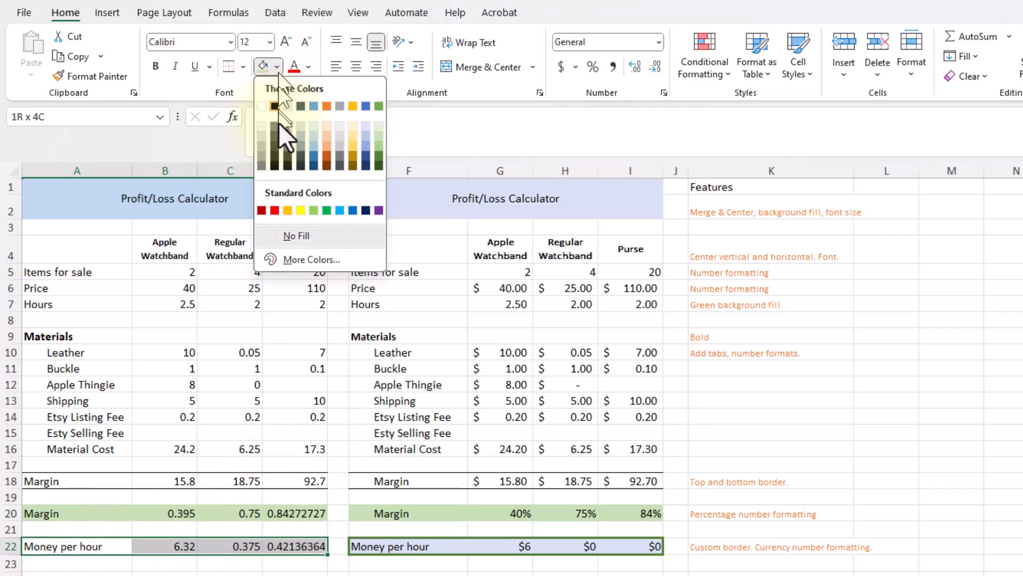
pyautogui.click(314, 127)
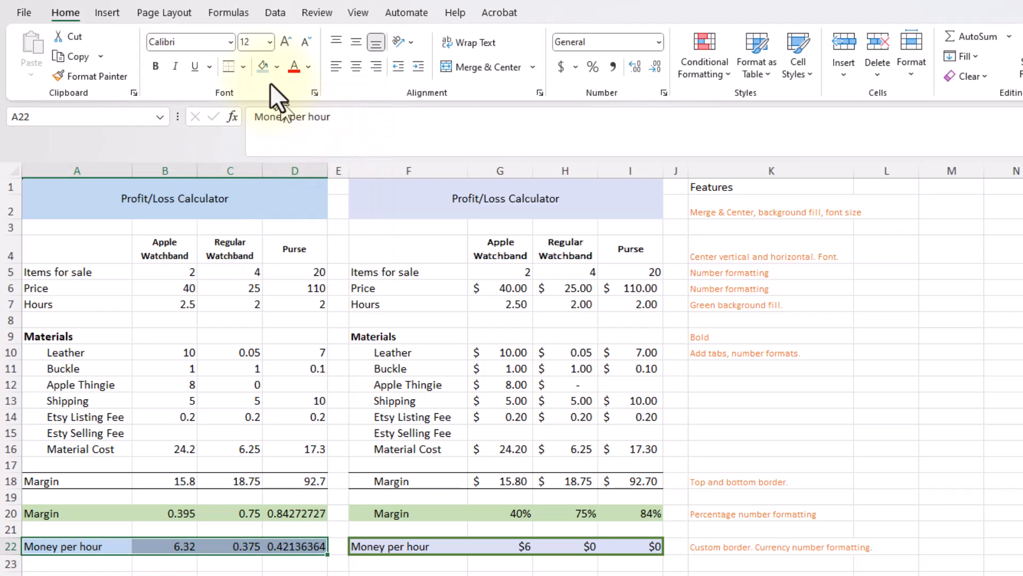
# Step: Apply a custom thick dark green outline border to the Money per hour row, A22:D22
pyautogui.click(276, 66)
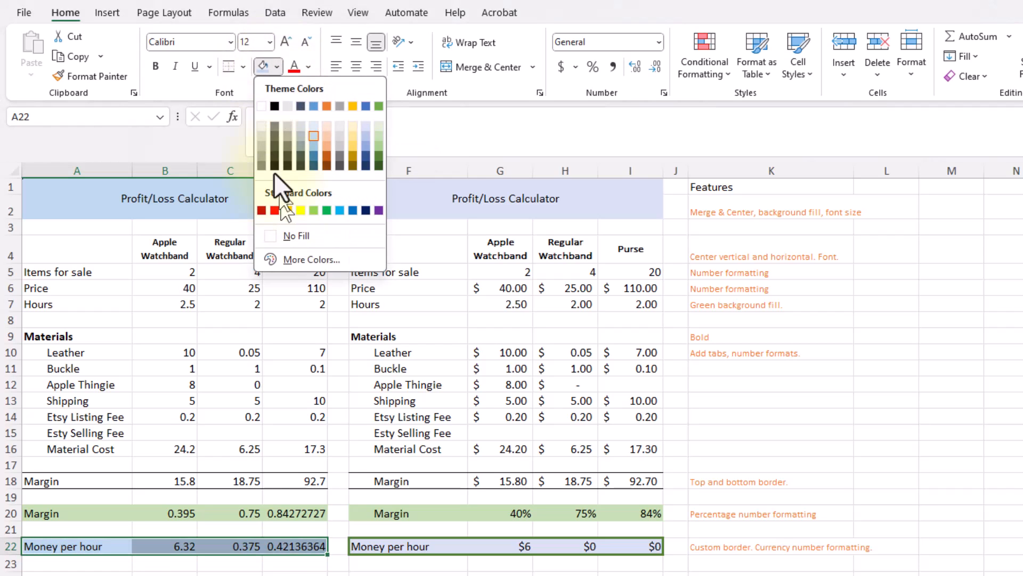
pyautogui.click(243, 66)
pyautogui.click(244, 66)
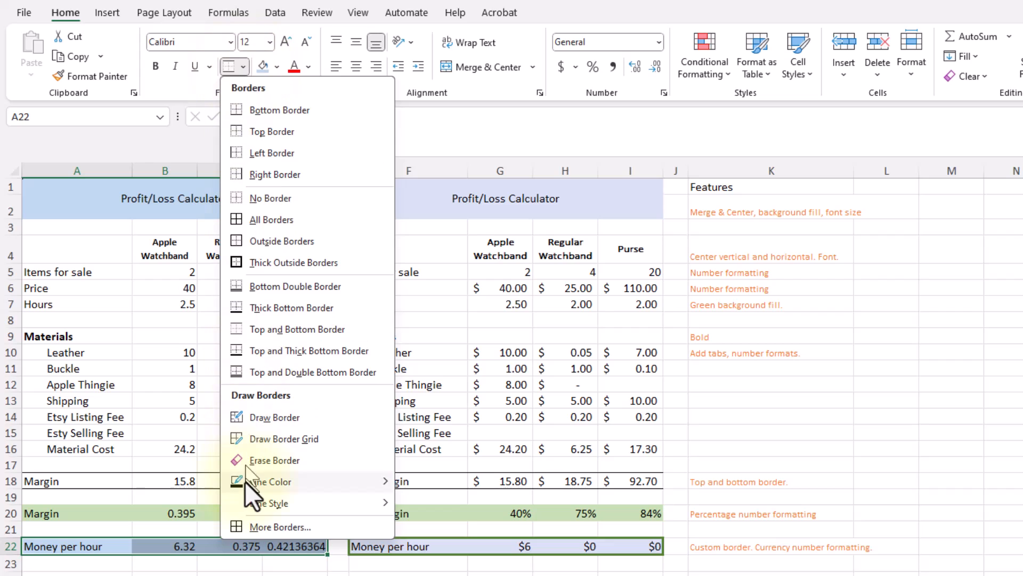
pyautogui.click(267, 526)
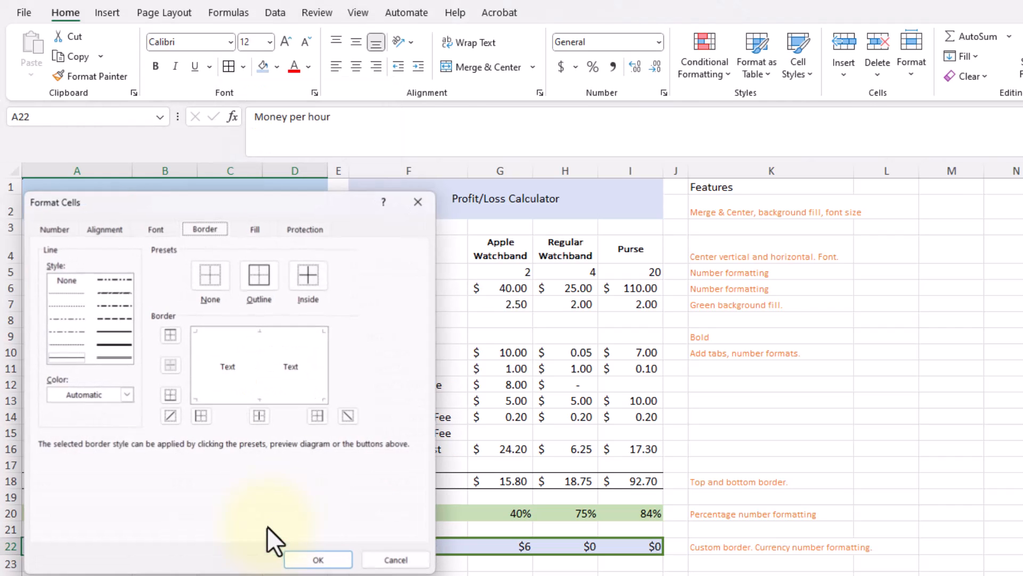
pyautogui.moveTo(243, 159); pyautogui.dragTo(298, 96)
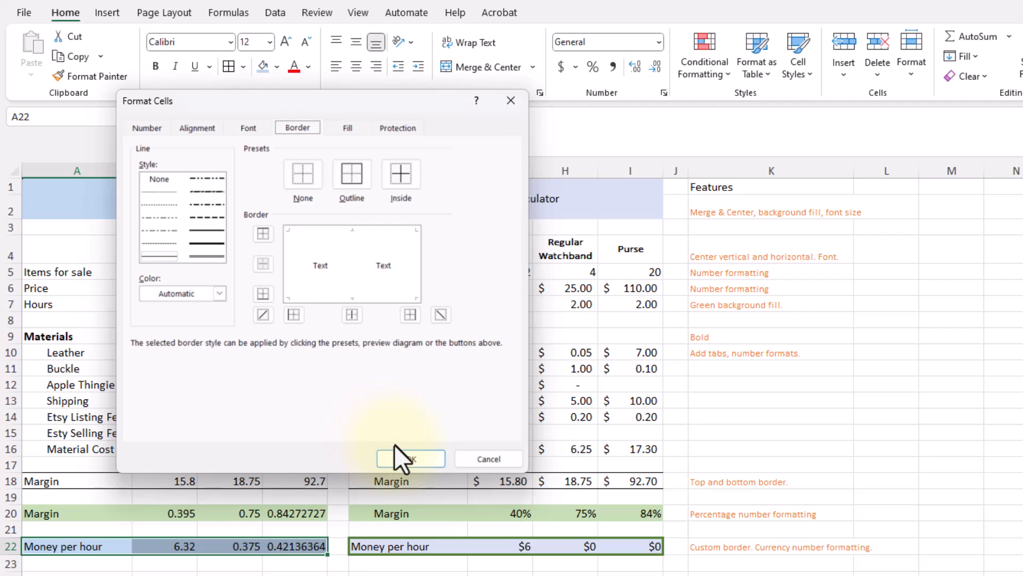
pyautogui.click(197, 242)
pyautogui.click(200, 294)
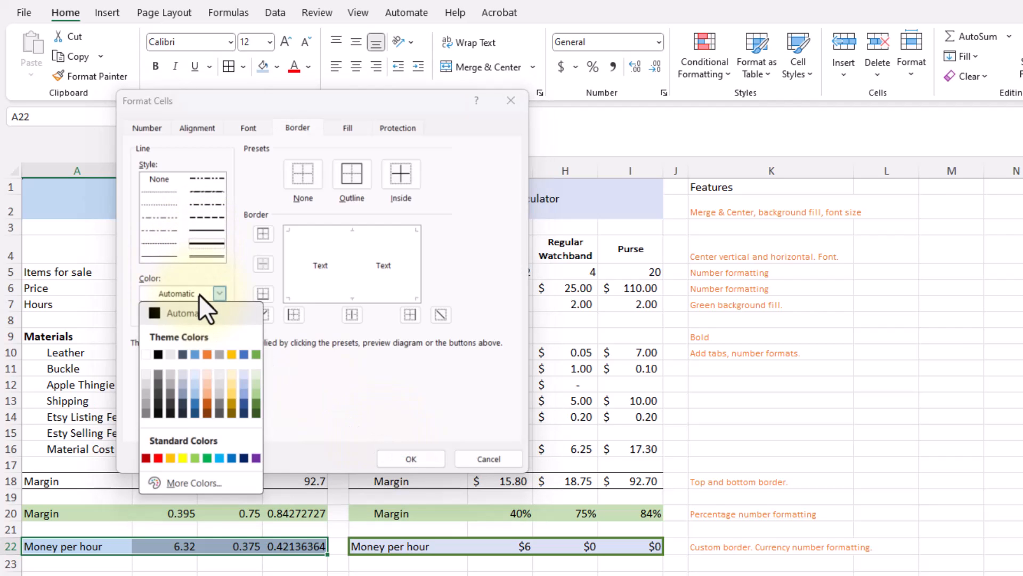
pyautogui.click(255, 401)
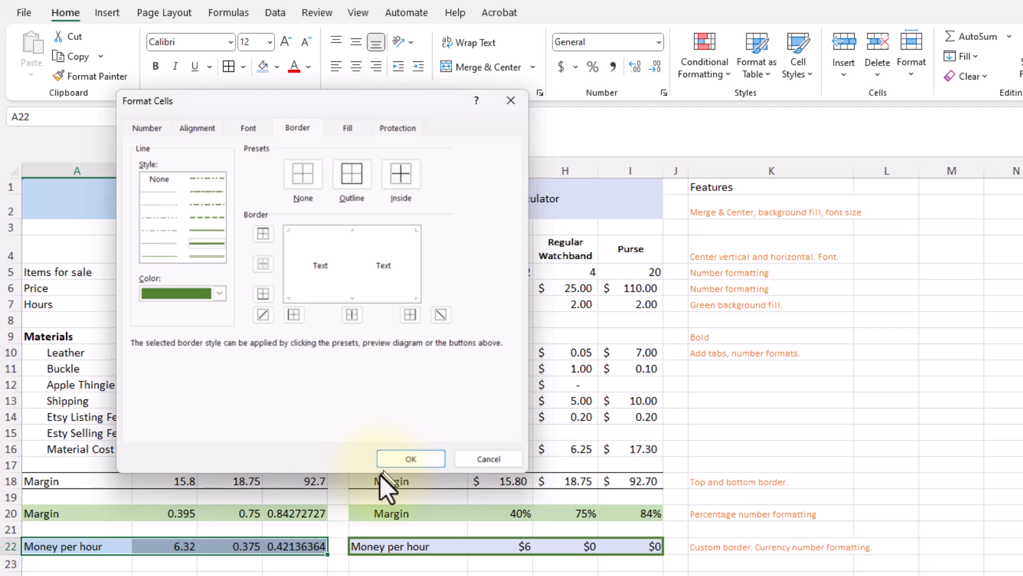
pyautogui.click(353, 171)
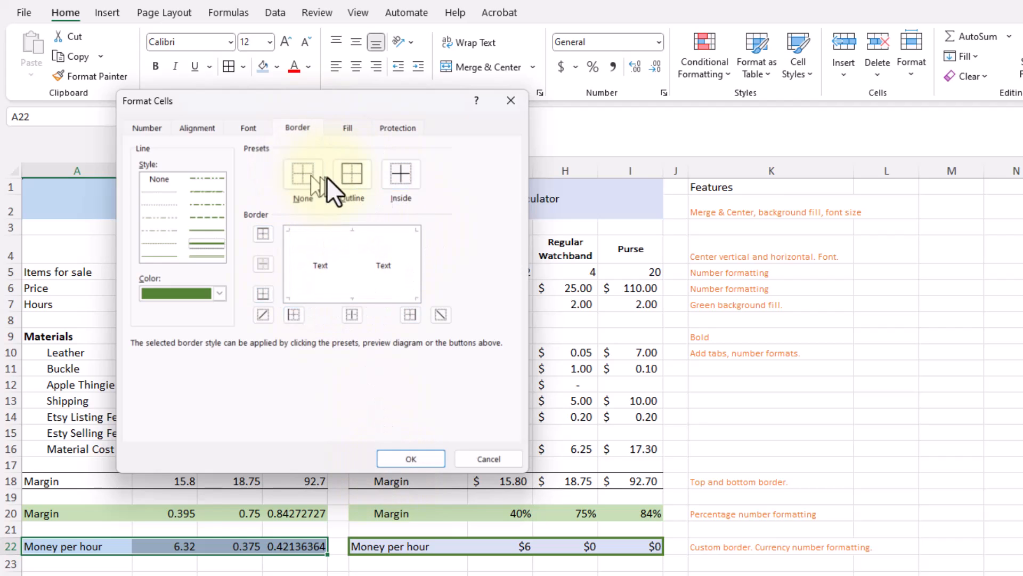
pyautogui.click(398, 172)
pyautogui.click(307, 174)
pyautogui.click(344, 169)
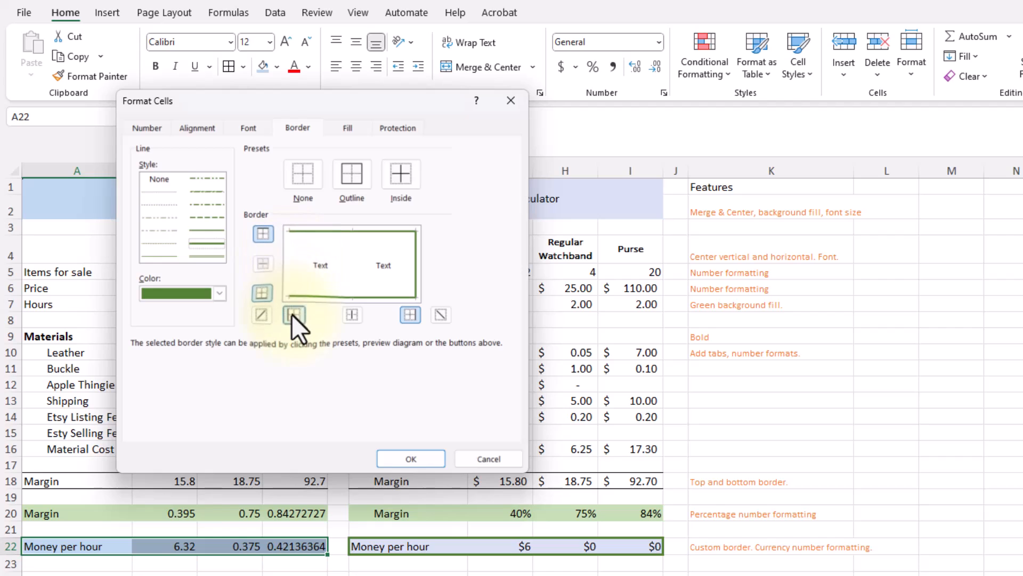
pyautogui.click(407, 456)
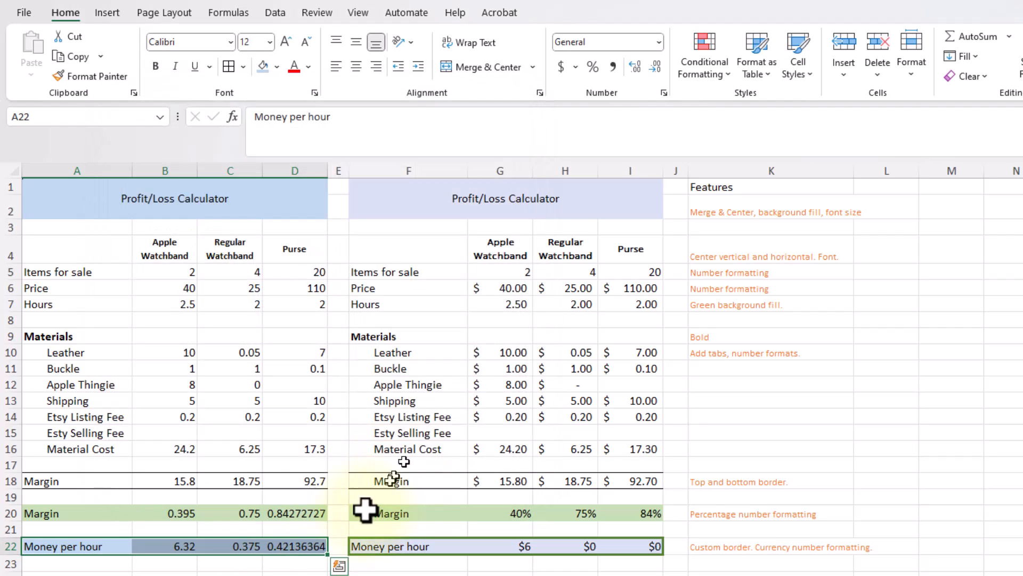
pyautogui.click(230, 575)
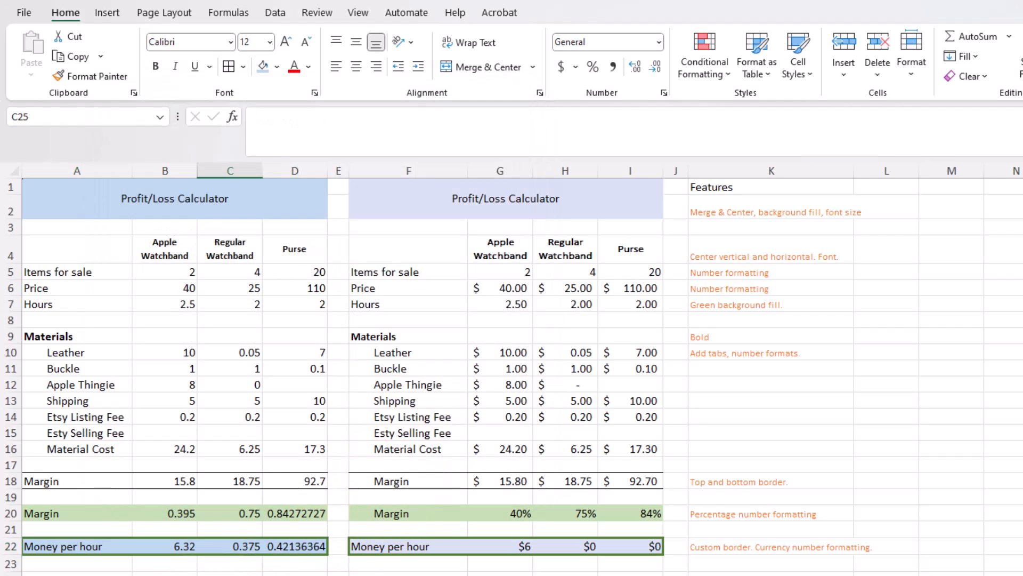
# Step: Format the Price values B6:D6 as Accounting with dollar signs and the Hours values B7:D7 with Comma Style
pyautogui.moveTo(69, 228); pyautogui.dragTo(90, 542)
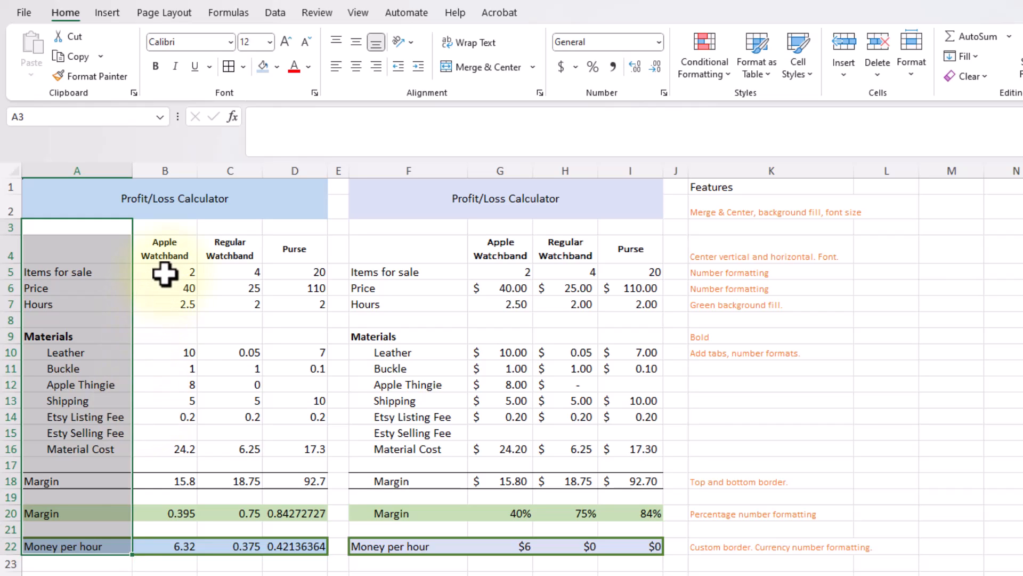
pyautogui.moveTo(165, 274); pyautogui.dragTo(291, 271)
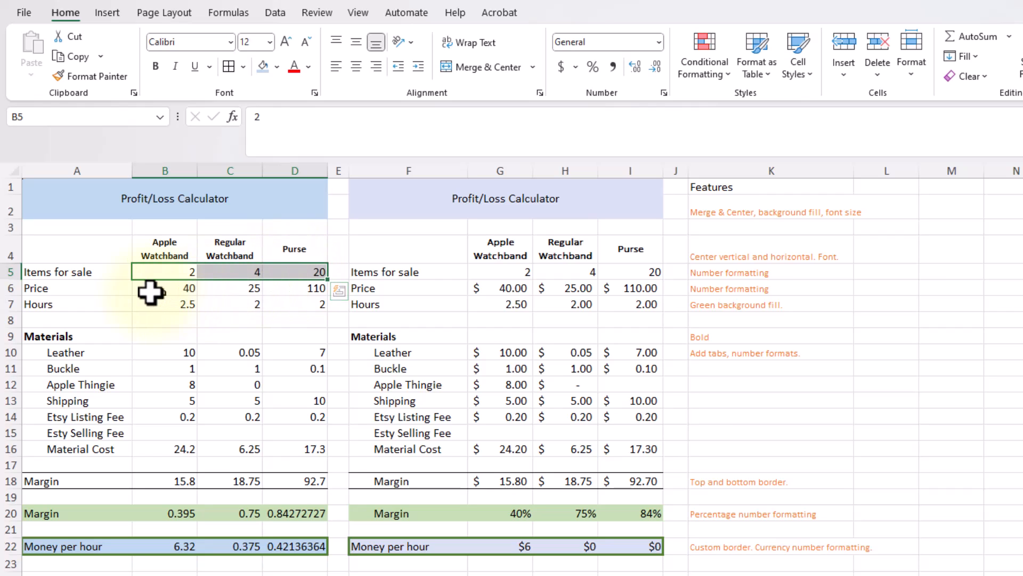
pyautogui.moveTo(144, 288); pyautogui.dragTo(297, 286)
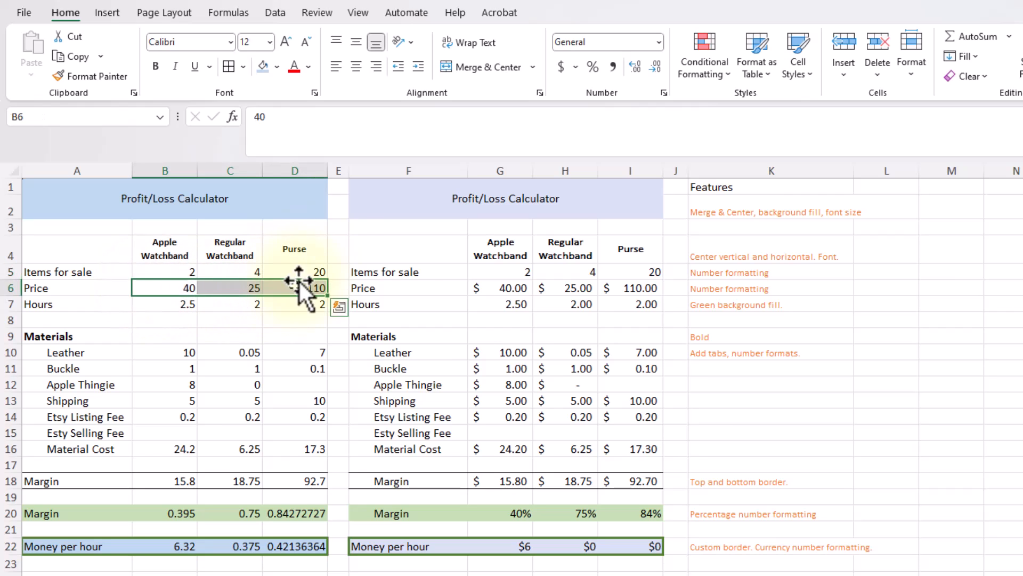
pyautogui.click(559, 65)
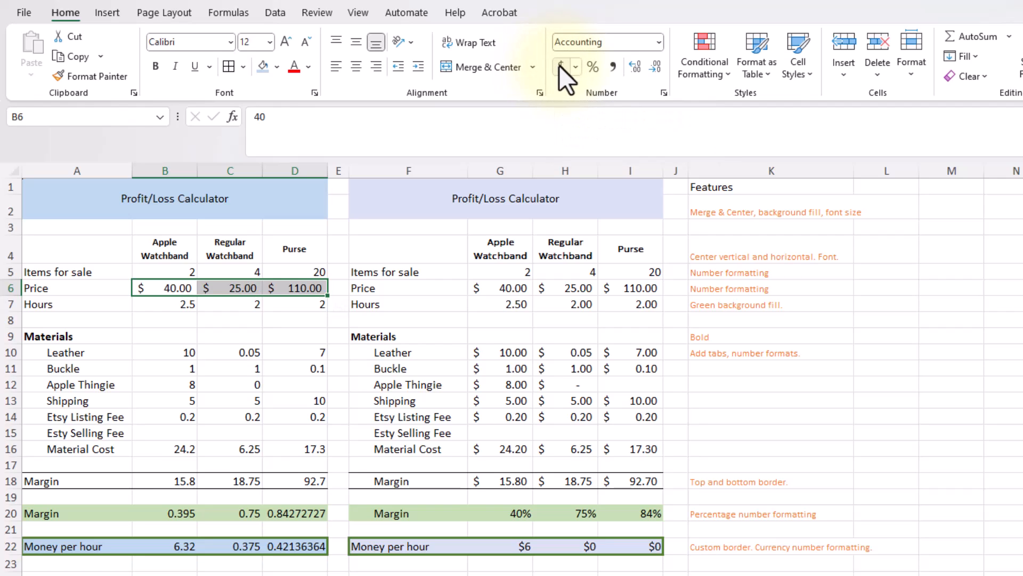
pyautogui.moveTo(169, 303); pyautogui.dragTo(297, 299)
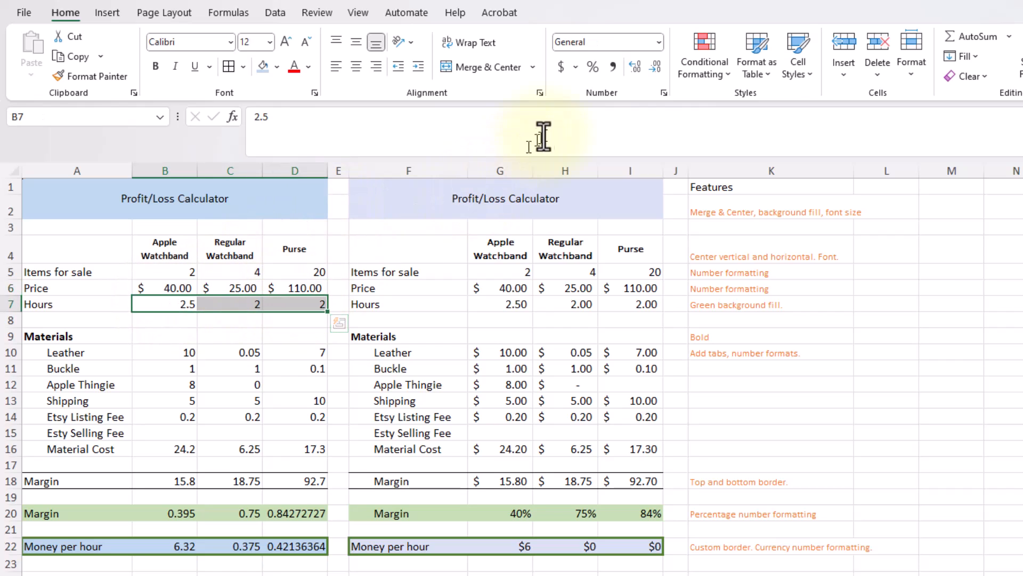
pyautogui.click(612, 67)
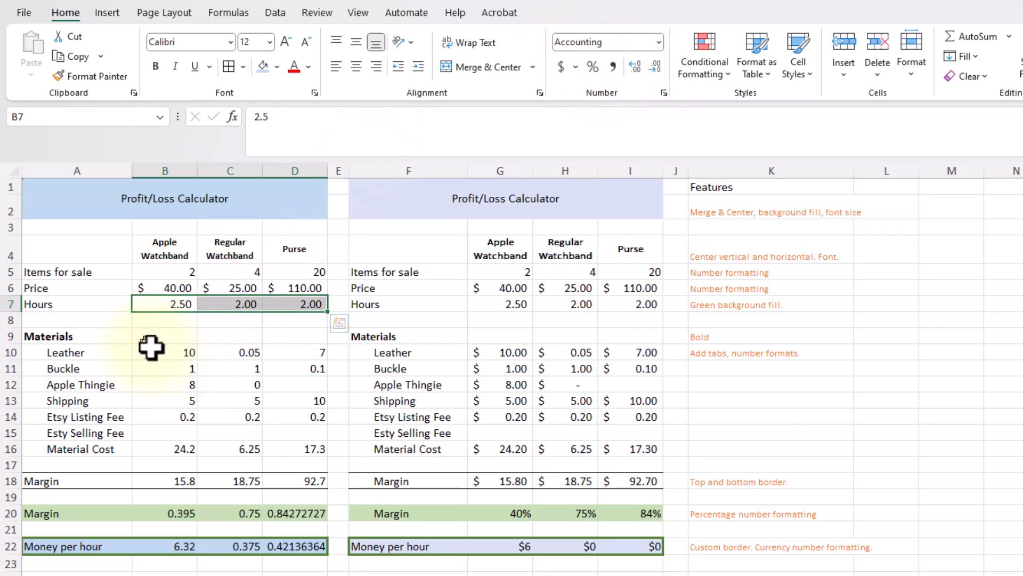
# Step: Format the values from Leather to the first Margin row, B10:D18, as Accounting and the second Margin row's values, B20:D20, as Percent
pyautogui.moveTo(150, 347); pyautogui.dragTo(297, 483)
pyautogui.click(562, 64)
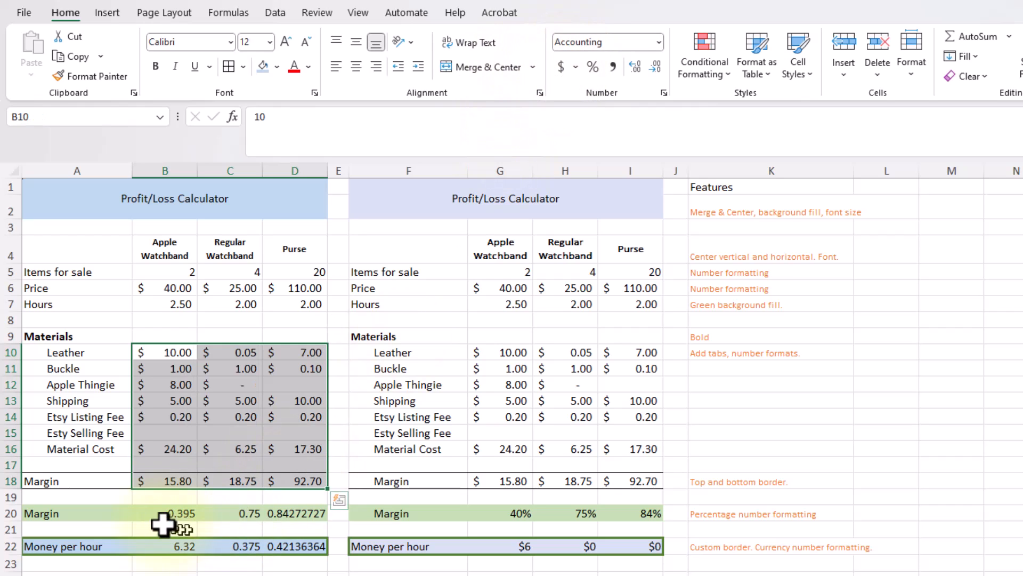
pyautogui.moveTo(155, 515); pyautogui.dragTo(304, 506)
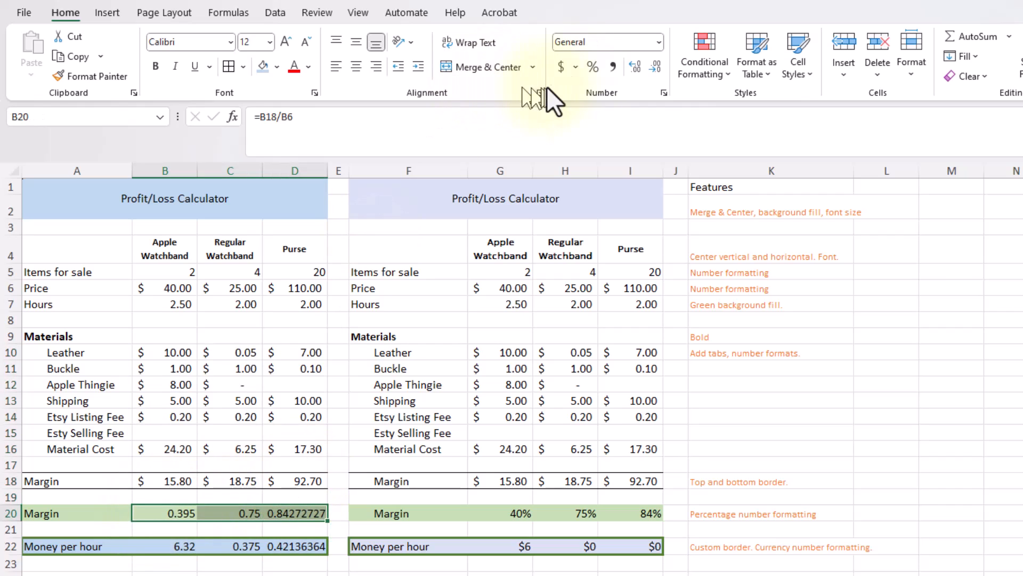
pyautogui.click(593, 66)
# Step: Format the Money per hour values, B22:D22, as Currency with no decimal places
pyautogui.moveTo(170, 546); pyautogui.dragTo(304, 543)
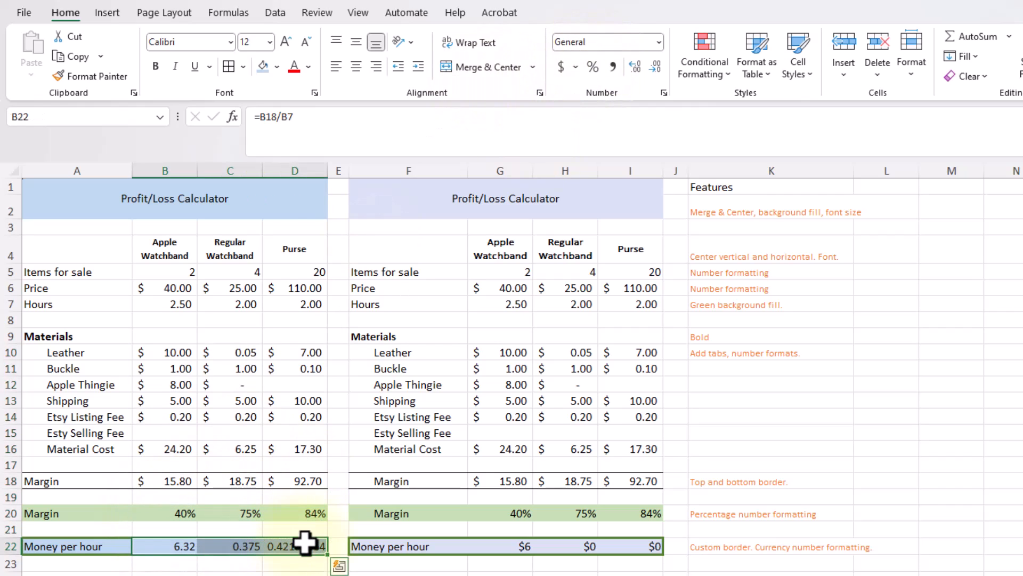
pyautogui.click(659, 42)
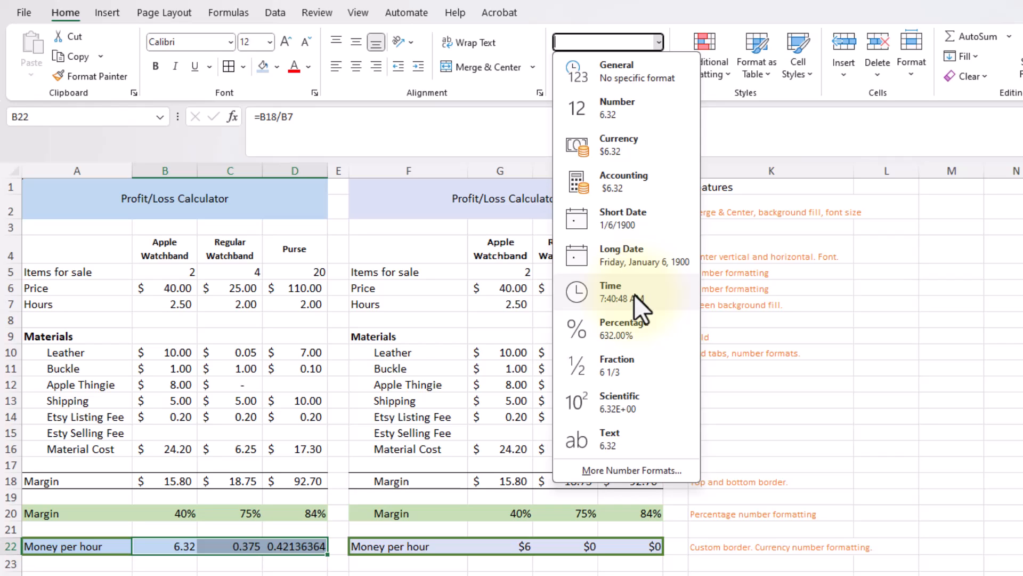
pyautogui.click(641, 142)
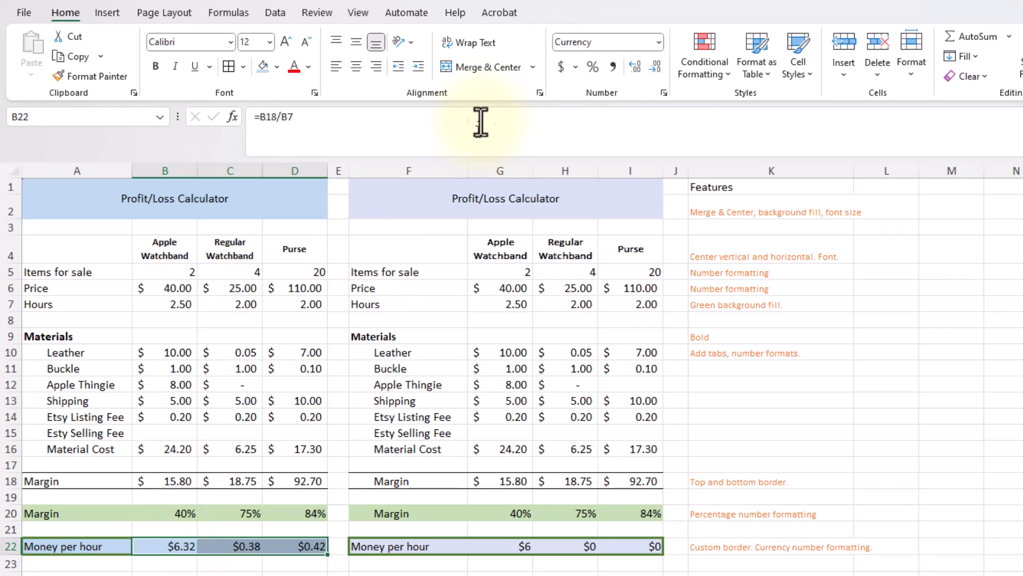
pyautogui.click(654, 59)
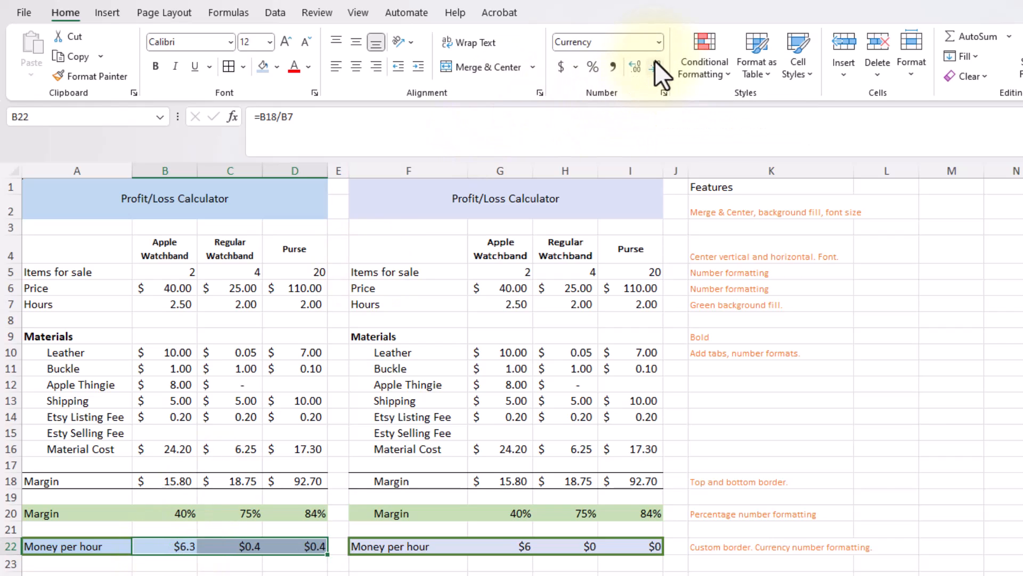
pyautogui.click(655, 60)
pyautogui.click(635, 66)
pyautogui.click(635, 66)
pyautogui.click(656, 65)
pyautogui.click(656, 27)
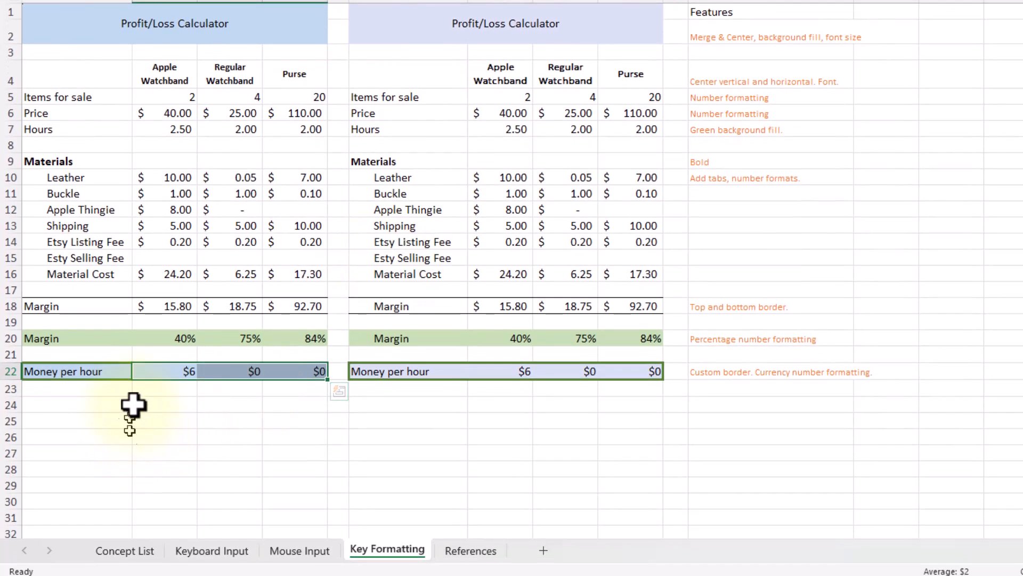
# Step: Enter the label Accounting in A25 and the label Currency in A28
pyautogui.click(110, 557)
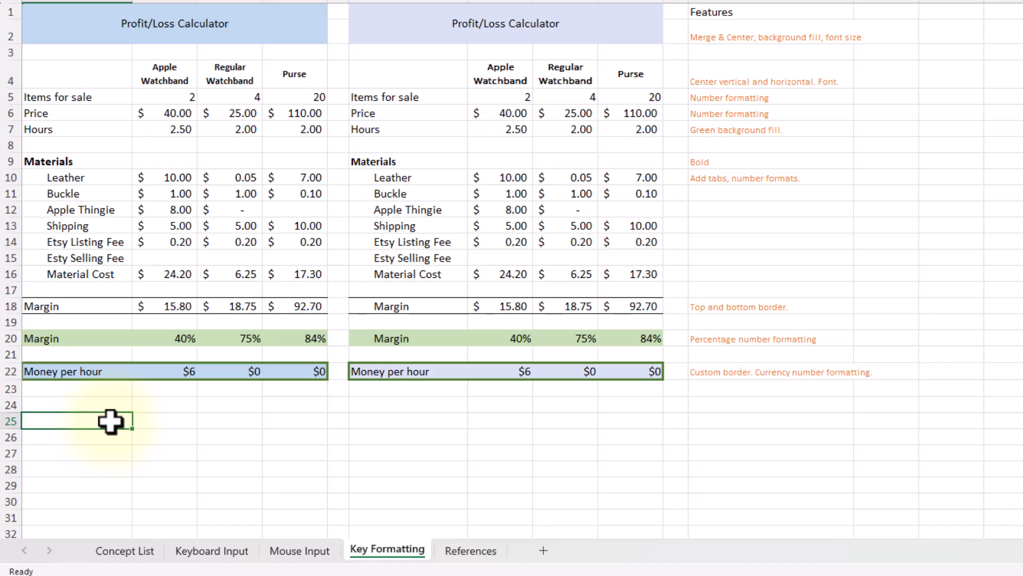
pyautogui.write('Accounting')
pyautogui.press('Return')
pyautogui.press('Return')
pyautogui.press('Return')
pyautogui.write('Currecy')
pyautogui.press('Right')
pyautogui.press('Left')
pyautogui.write('Curre')
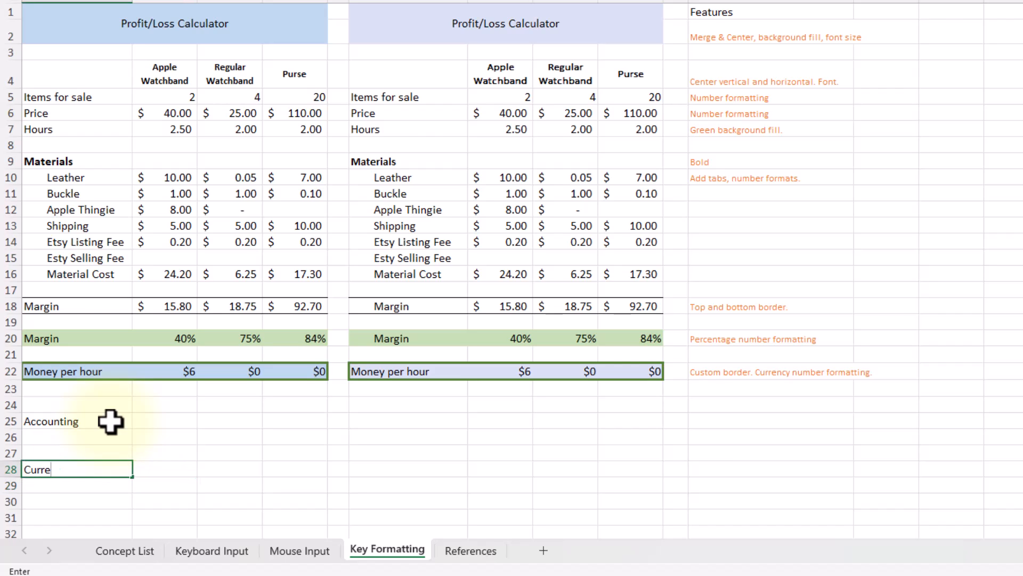
# Step: Enter the sample values 1, 0 and -1 in B25:D25 beside the Accounting label
pyautogui.press('Right')
pyautogui.press('Up')
pyautogui.press('Up')
pyautogui.press('Up')
pyautogui.write('1')
pyautogui.press('Right')
pyautogui.write('0')
pyautogui.press('Right')
pyautogui.write('-1')
pyautogui.press('Return')
# Step: Copy the sample values in B25:D25 to B28:D28 beside the Currency label
pyautogui.press('Up')
pyautogui.hotkey('shift', 'Left')
pyautogui.hotkey('shift', 'Left')
pyautogui.hotkey('ctrl', 'c')
pyautogui.press('Down')
pyautogui.press('Down')
pyautogui.press('Down')
pyautogui.hotkey('shift', 'Left')
pyautogui.hotkey('shift', 'Left')
pyautogui.hotkey('ctrl', 'v')
# Step: Apply the Accounting number format to B25:D25 and inspect how the zero and negative values are displayed
pyautogui.moveTo(175, 421); pyautogui.dragTo(274, 415)
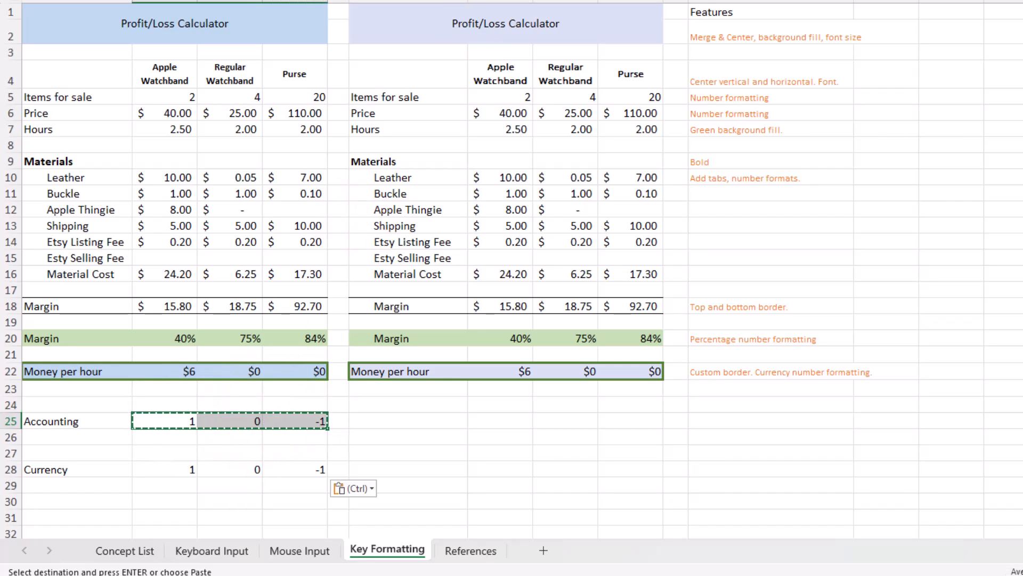
pyautogui.hotkey('alt', 'h')
pyautogui.press('a')
pyautogui.press('n')
pyautogui.press('Return')
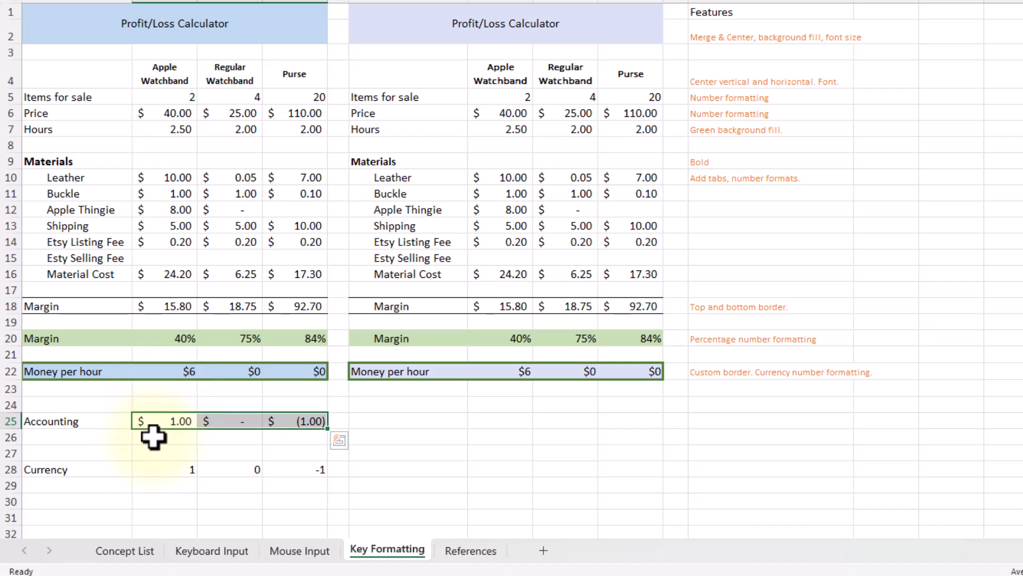
pyautogui.click(235, 421)
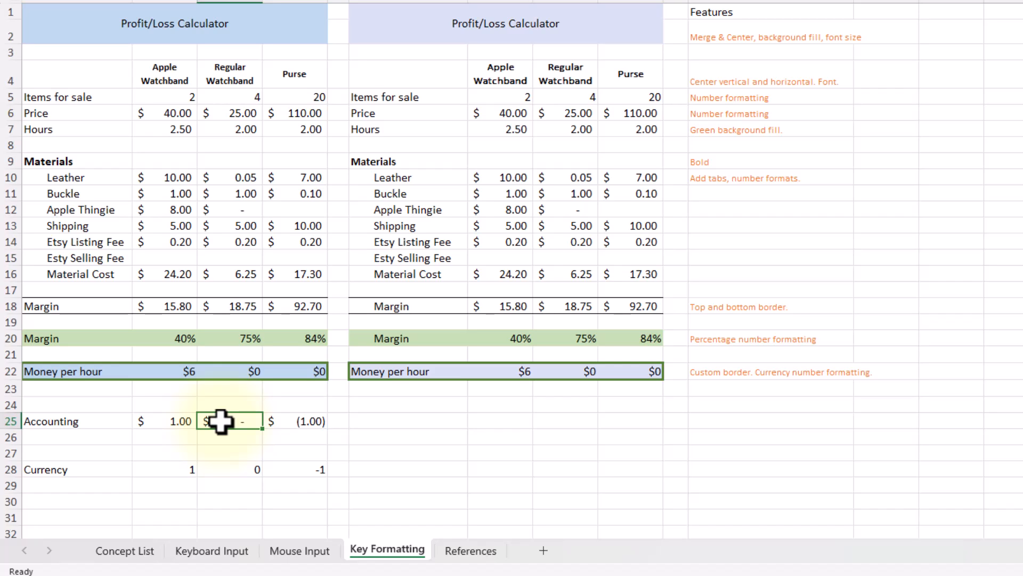
pyautogui.click(292, 422)
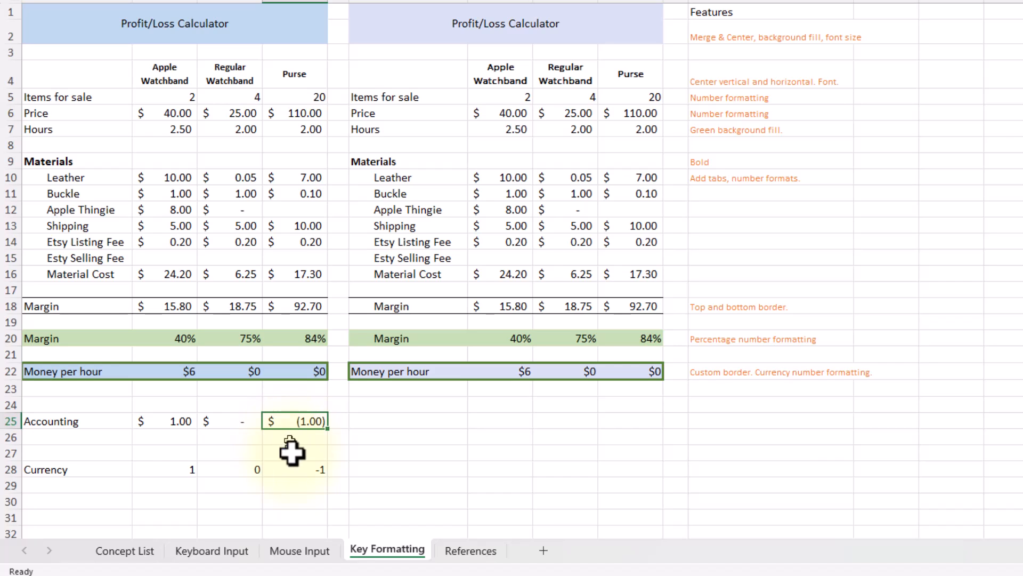
# Step: Apply the Currency number format to the sample values in B28:D28
pyautogui.moveTo(293, 472); pyautogui.dragTo(178, 472)
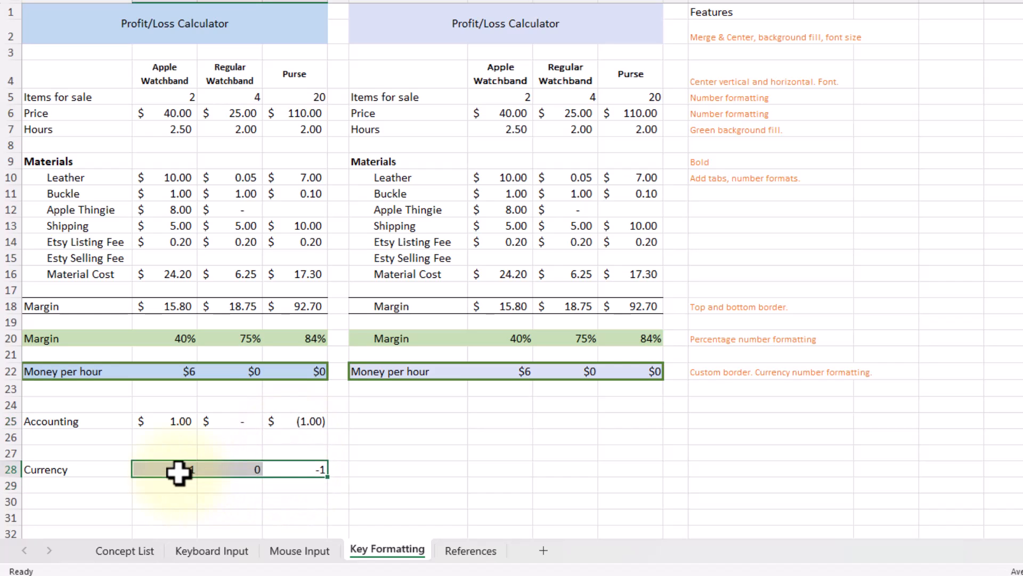
pyautogui.hotkey('alt', 'h')
pyautogui.press('n')
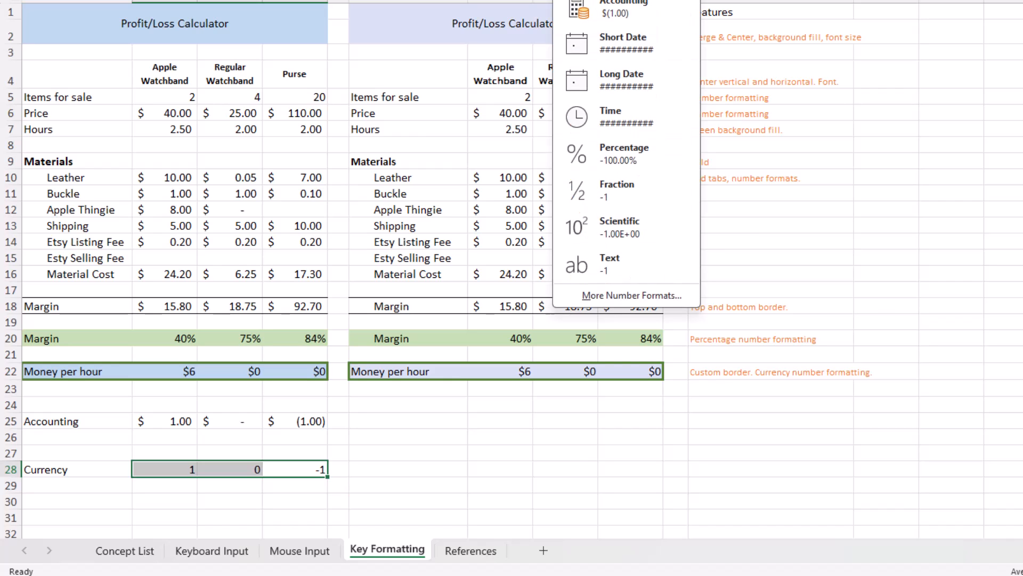
pyautogui.press('Return')
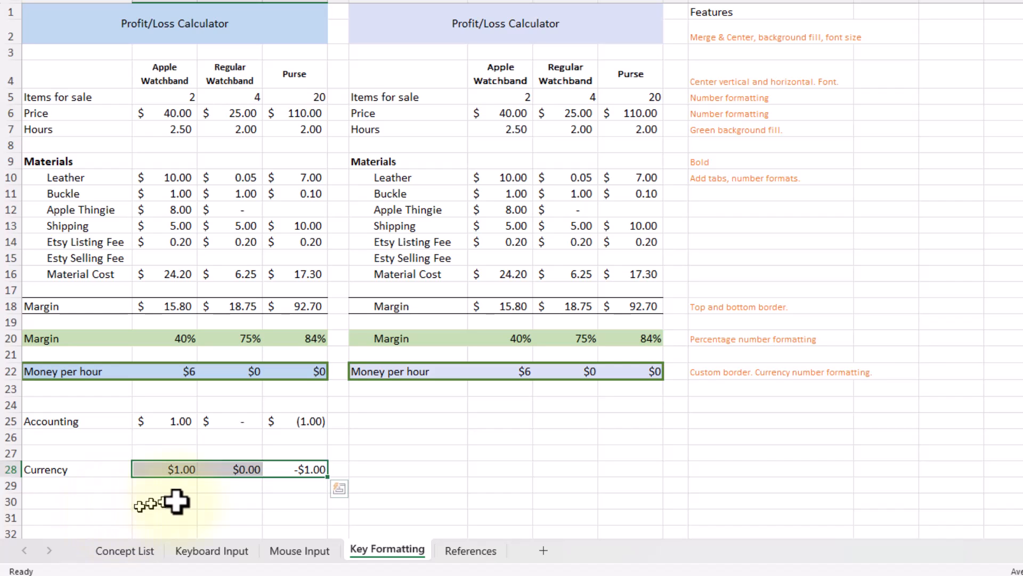
pyautogui.click(239, 486)
# Step: Open the References sheet and select the empty cell B19
pyautogui.click(456, 551)
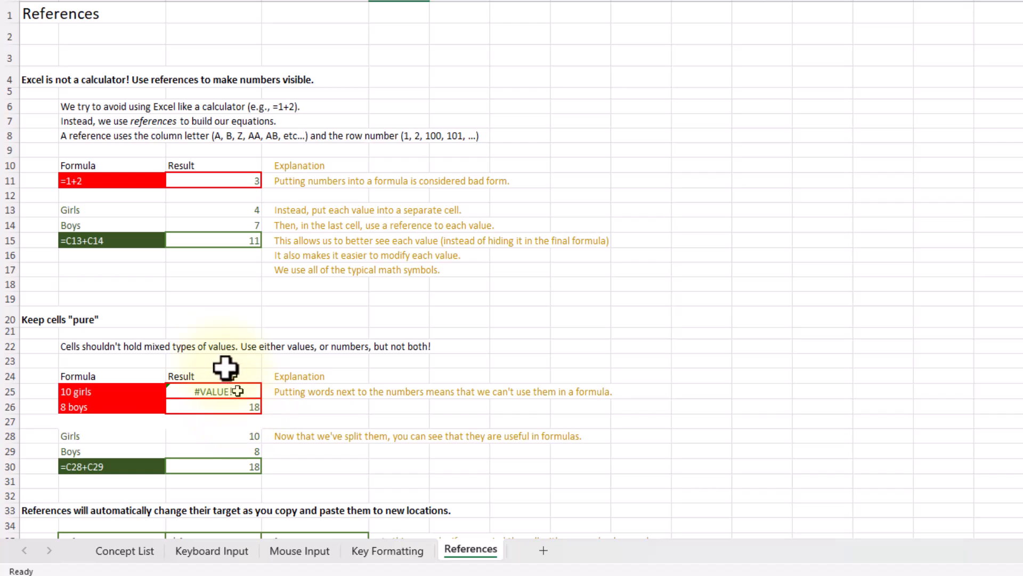
pyautogui.click(157, 297)
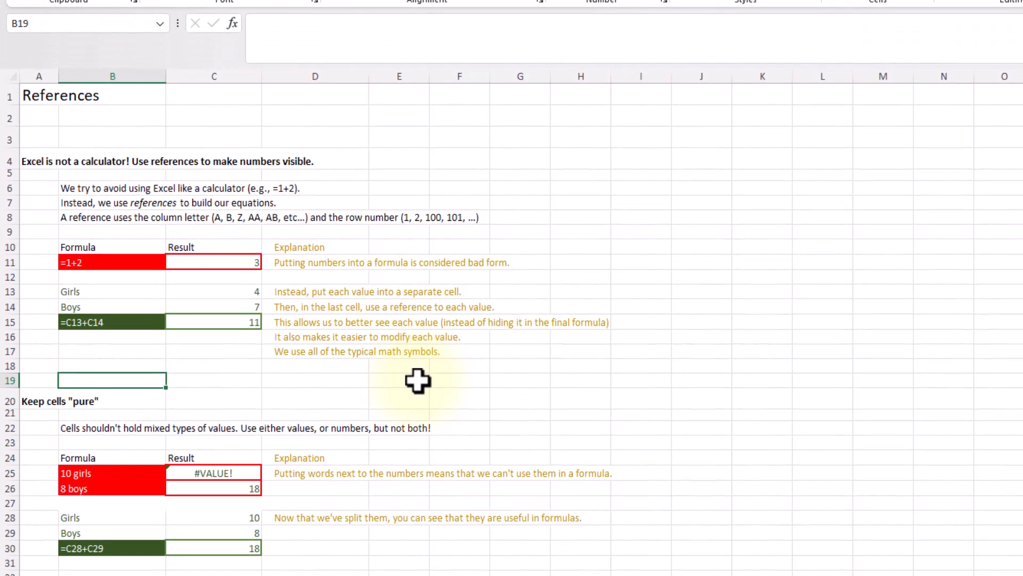
# Step: Try the calculator-style formula =1+1 in cell E6, and clear the entry
pyautogui.click(399, 186)
pyautogui.write('=1+1')
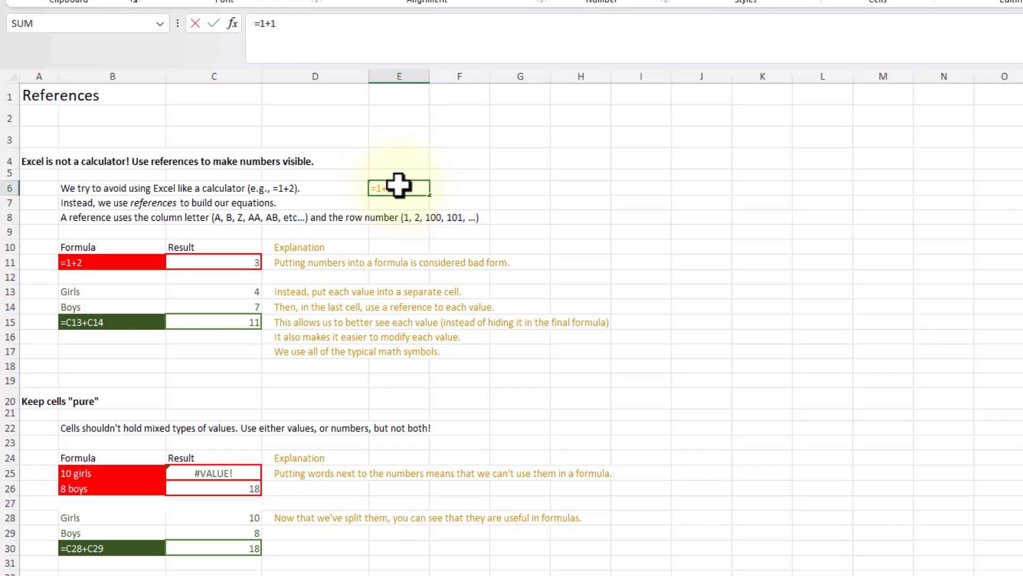
pyautogui.press('BackSpace')
pyautogui.press('BackSpace')
pyautogui.press('BackSpace')
pyautogui.press('BackSpace')
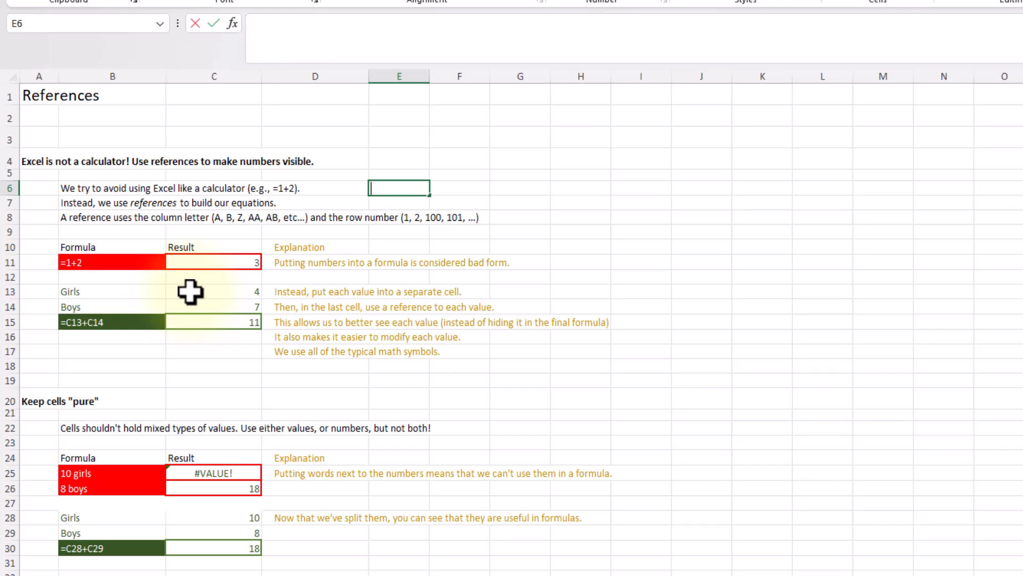
# Step: Compare the formulas in C11 and C15, and set the Girls value in C13 to 1 and the Boys value in C14 to 2
pyautogui.click(193, 261)
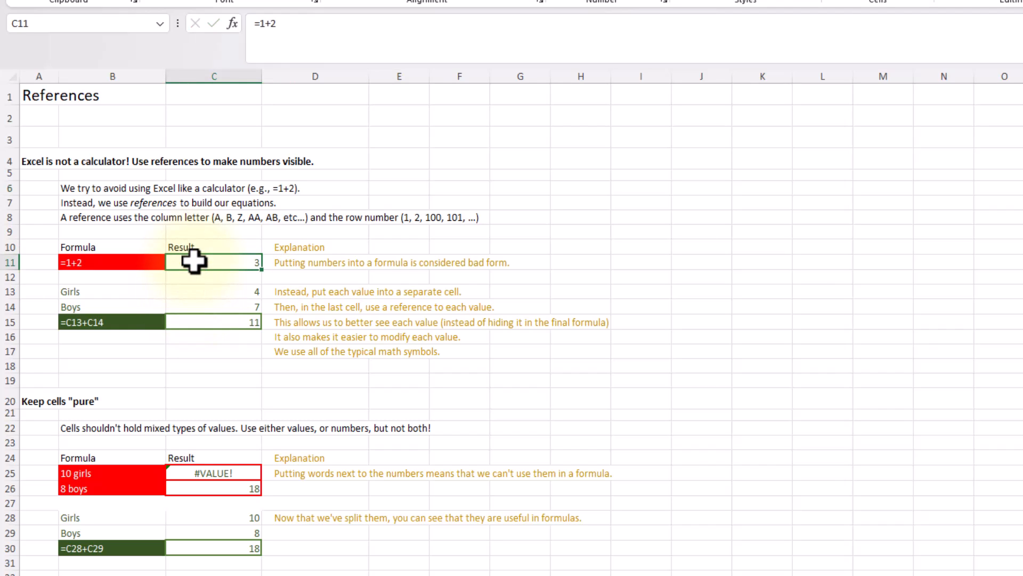
pyautogui.click(208, 323)
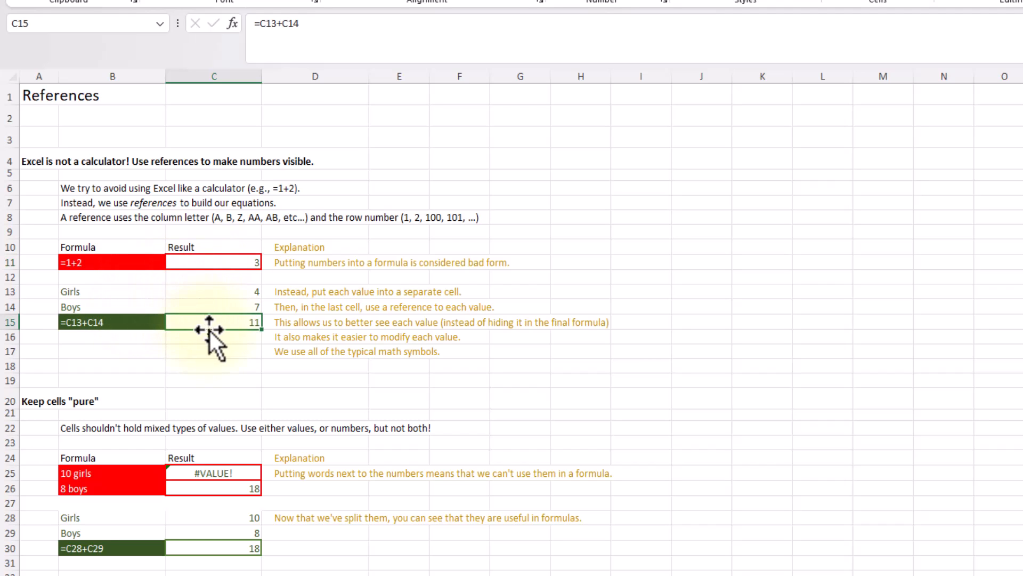
pyautogui.click(213, 292)
pyautogui.write('1')
pyautogui.press('Return')
pyautogui.write('2')
pyautogui.press('Tab')
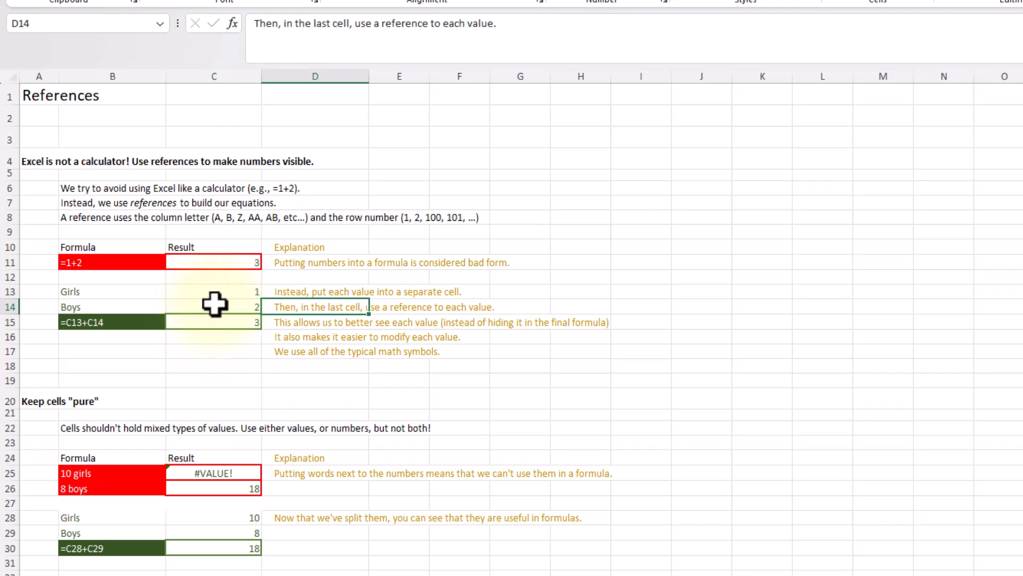
pyautogui.click(219, 323)
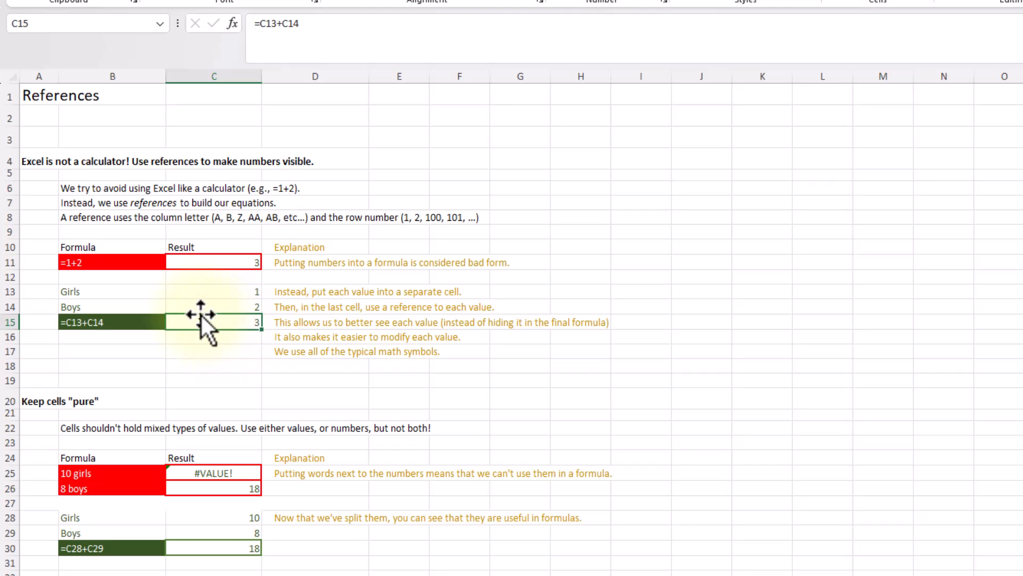
# Step: In the Keep cells "pure" section, examine the mixed entry in B25 and the separated value and label in C28 and B28
pyautogui.scroll(-5, 202, 316)
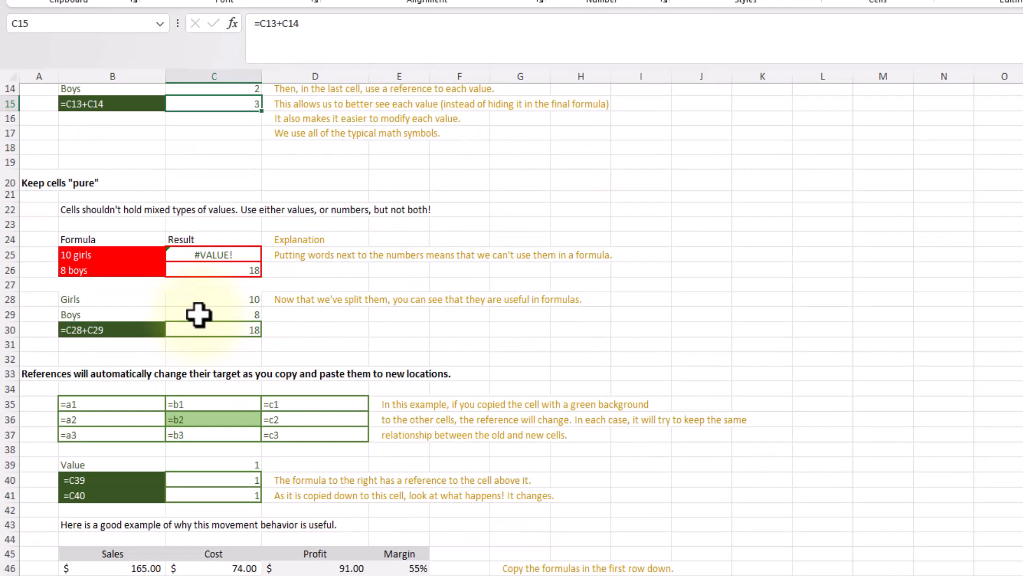
pyautogui.scroll(-2, 199, 314)
pyautogui.click(120, 168)
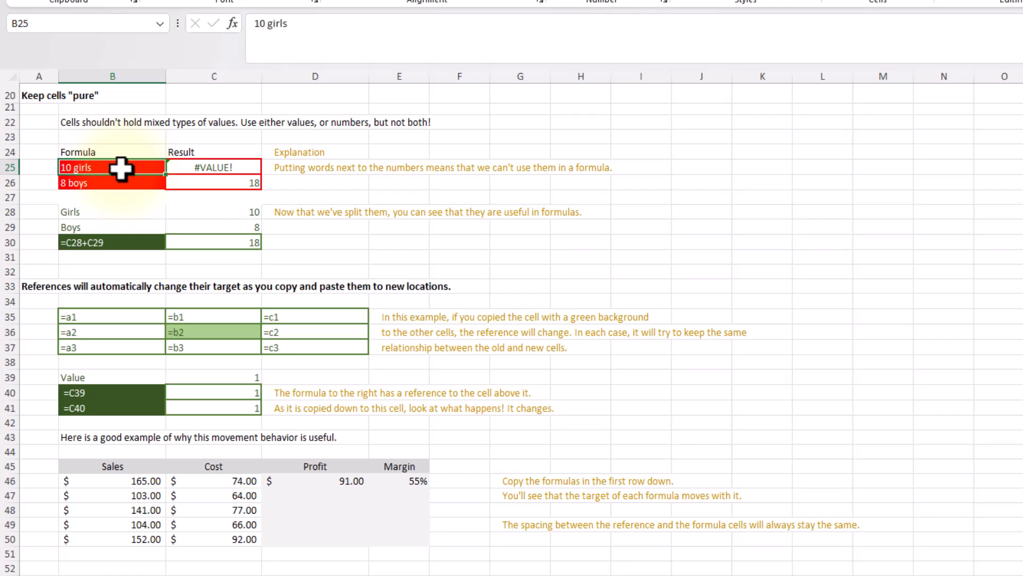
pyautogui.click(197, 211)
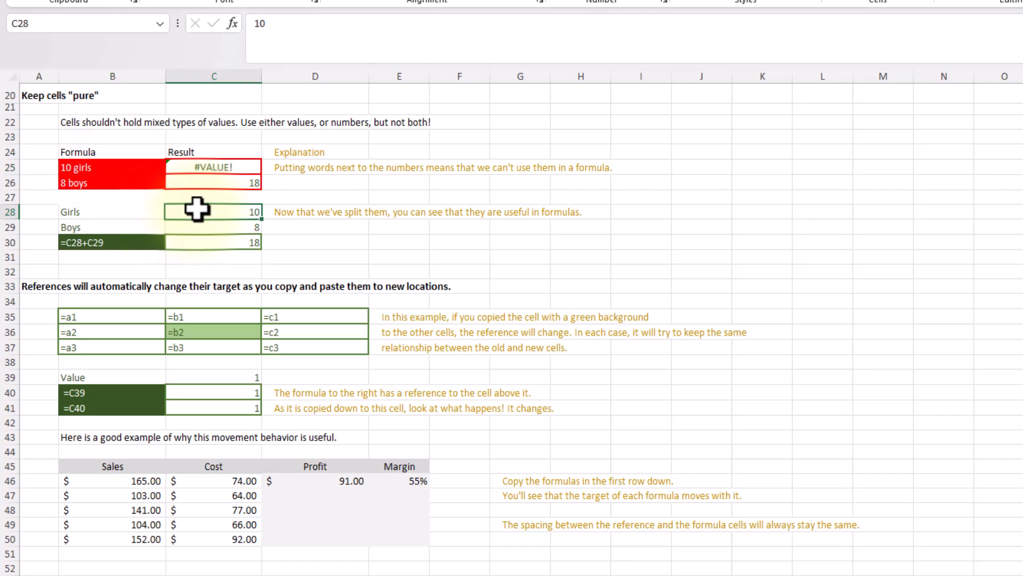
pyautogui.click(130, 214)
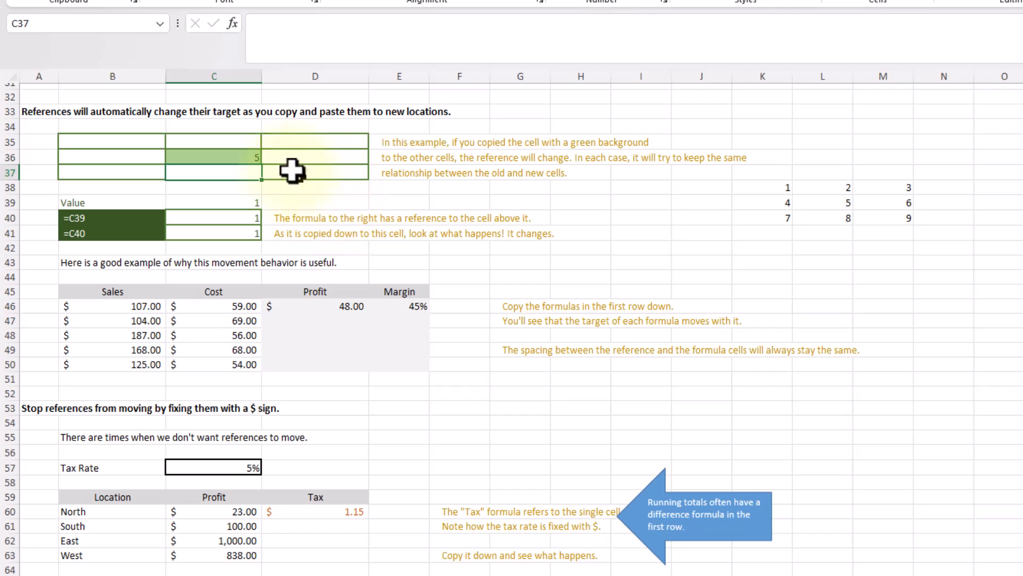
# Step: Enter a formula in the green cell C36 that references the middle value in L39
pyautogui.click(255, 158)
pyautogui.write('=')
pyautogui.click(816, 205)
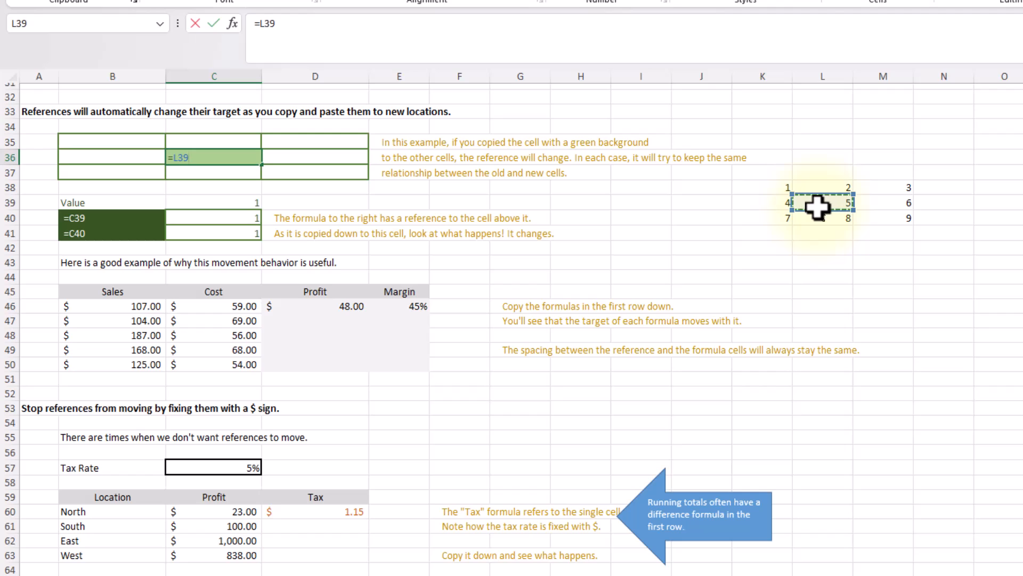
pyautogui.press('Return')
# Step: Copy the reference formula from C36 to B35, the cell diagonally up and to its left
pyautogui.press('Up')
pyautogui.hotkey('ctrl', 'c')
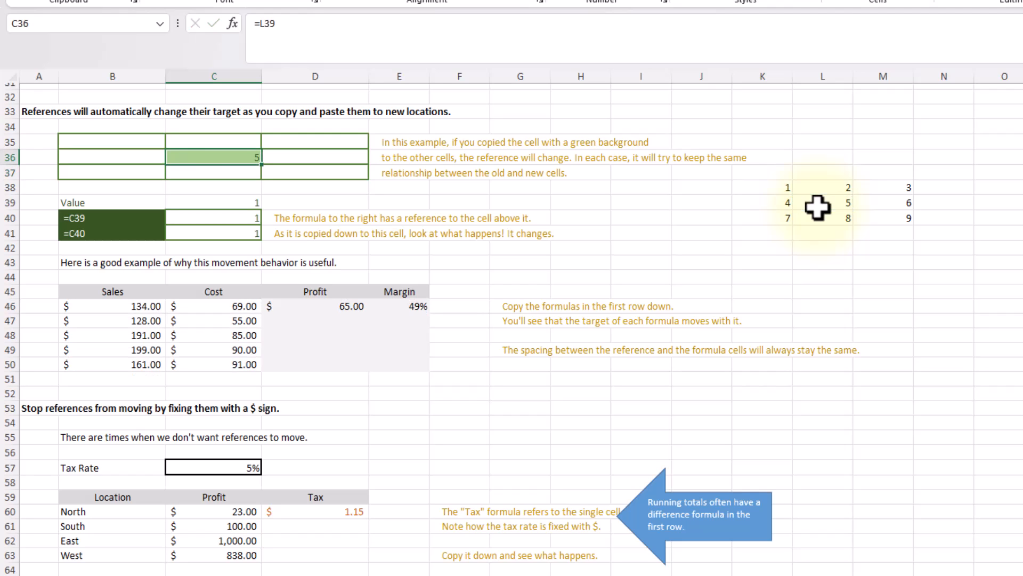
pyautogui.press('Left')
pyautogui.press('Up')
pyautogui.hotkey('ctrl', 'v')
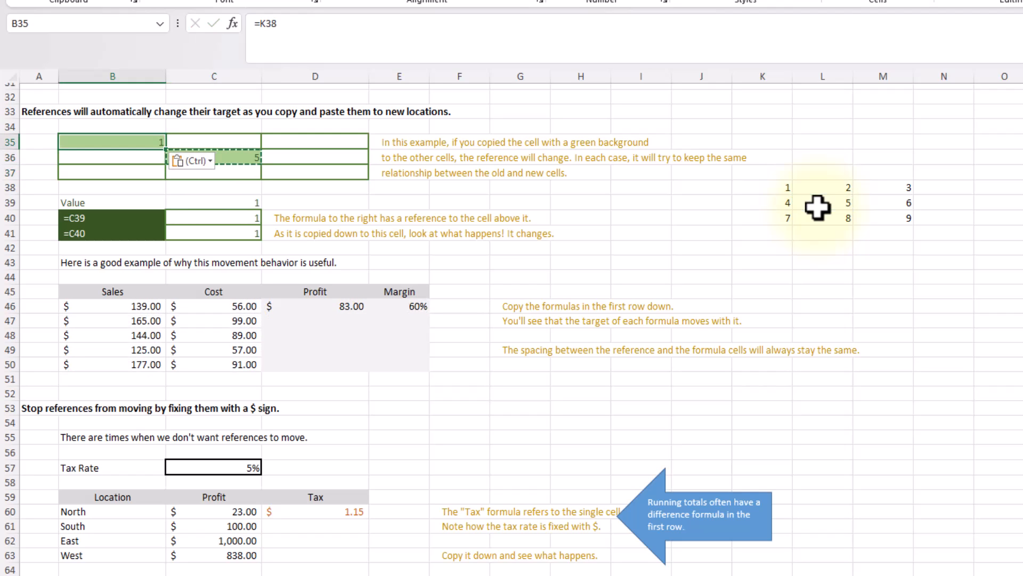
# Step: Trace the precedents of C36 and B35 to compare where their references point
pyautogui.click(242, 158)
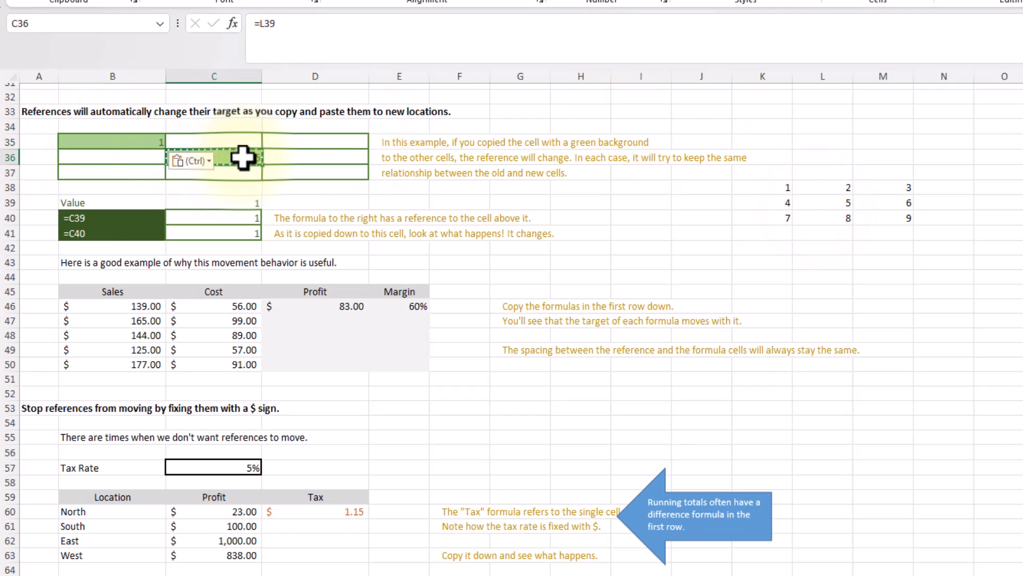
pyautogui.hotkey('alt', 'm')
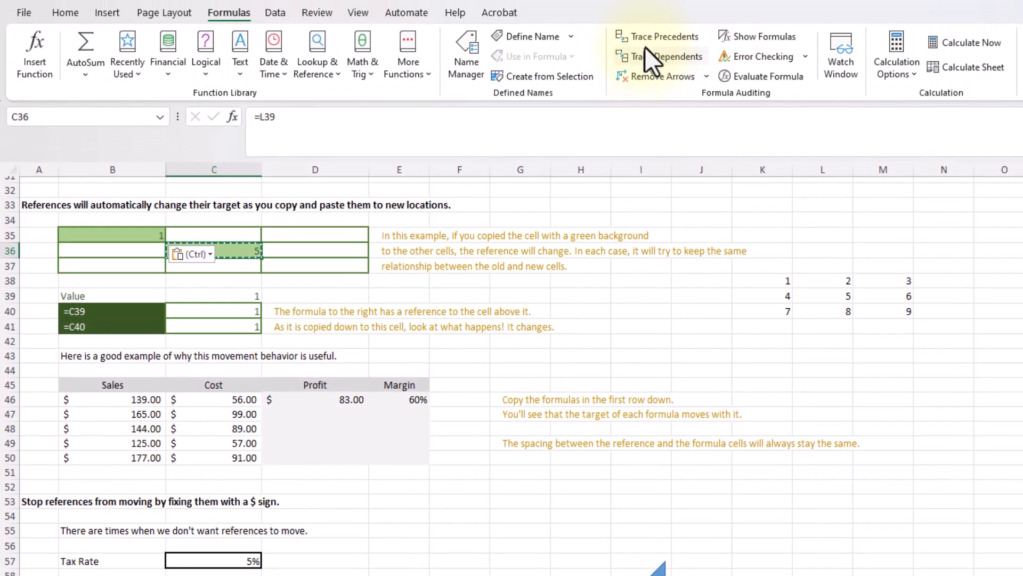
pyautogui.click(648, 35)
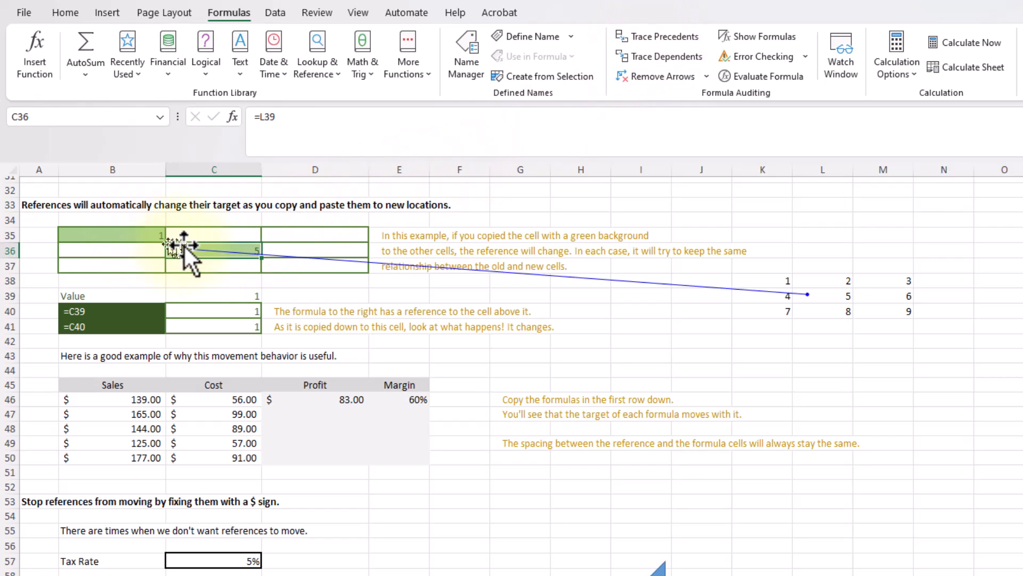
pyautogui.click(116, 235)
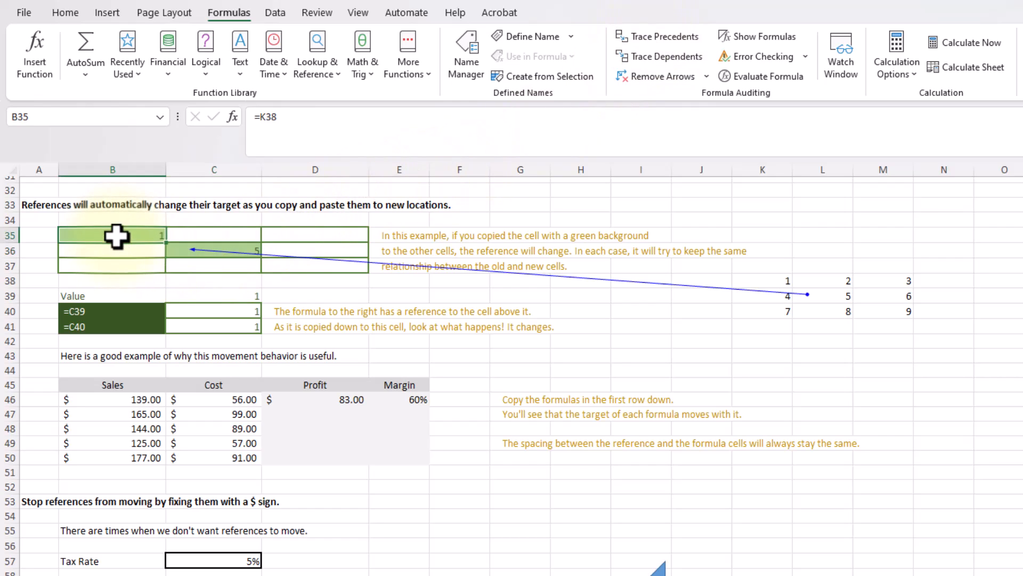
pyautogui.click(651, 40)
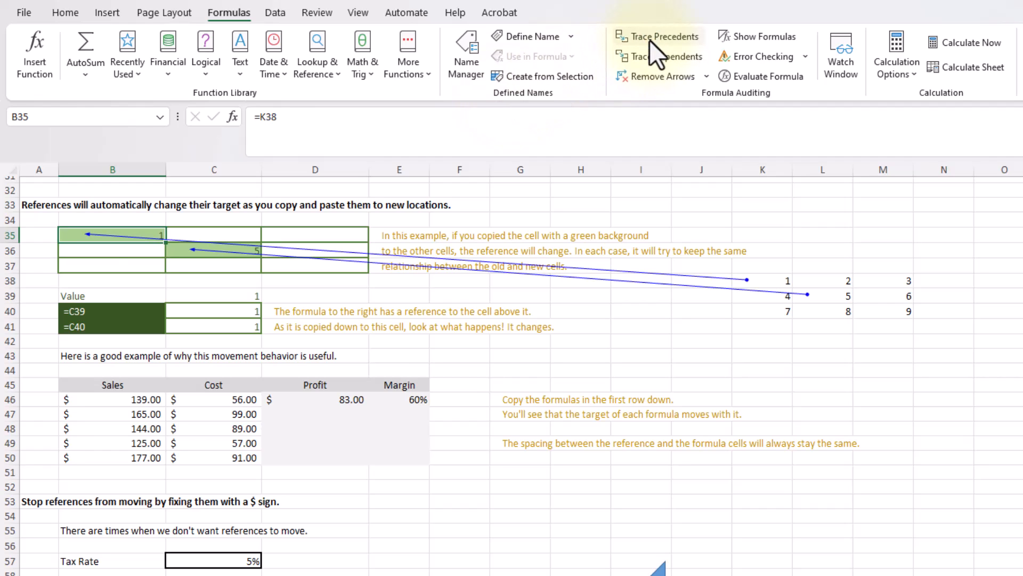
pyautogui.moveTo(153, 228); pyautogui.dragTo(153, 226)
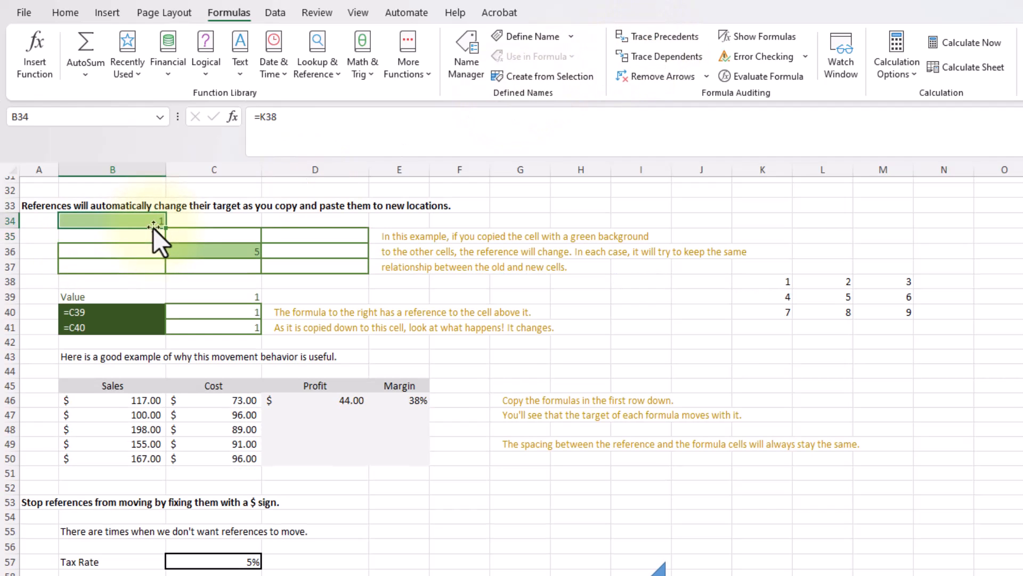
pyautogui.hotkey('ctrl', 'z')
pyautogui.hotkey('ctrl', 'z')
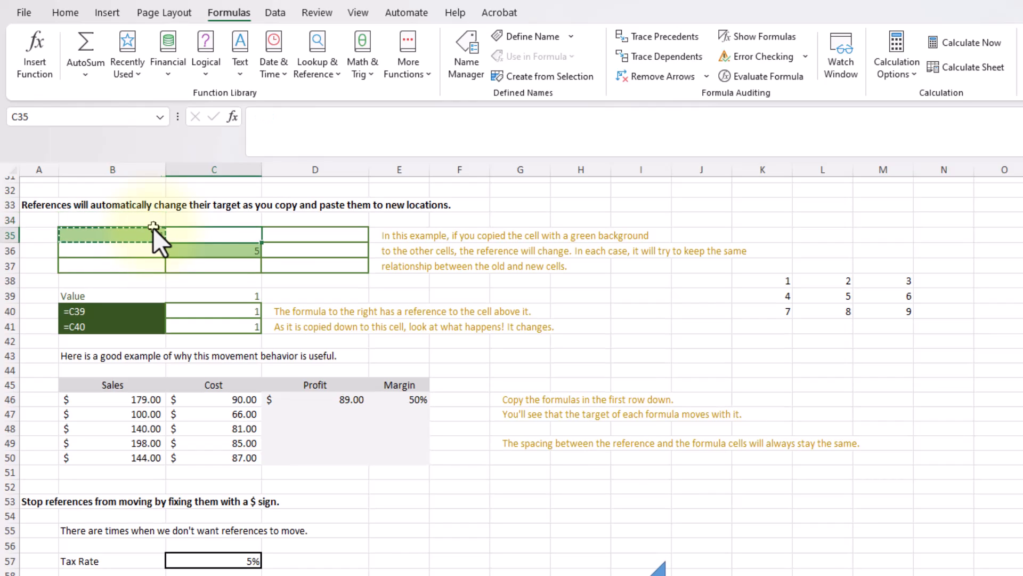
# Step: Paste the copied reference formula from B35 into D36 and C37 of the bordered grid
pyautogui.press('Right')
pyautogui.press('Down')
pyautogui.hotkey('ctrl', 'v')
pyautogui.press('Left')
pyautogui.press('Down')
pyautogui.hotkey('ctrl', 'v')
pyautogui.press('Right')
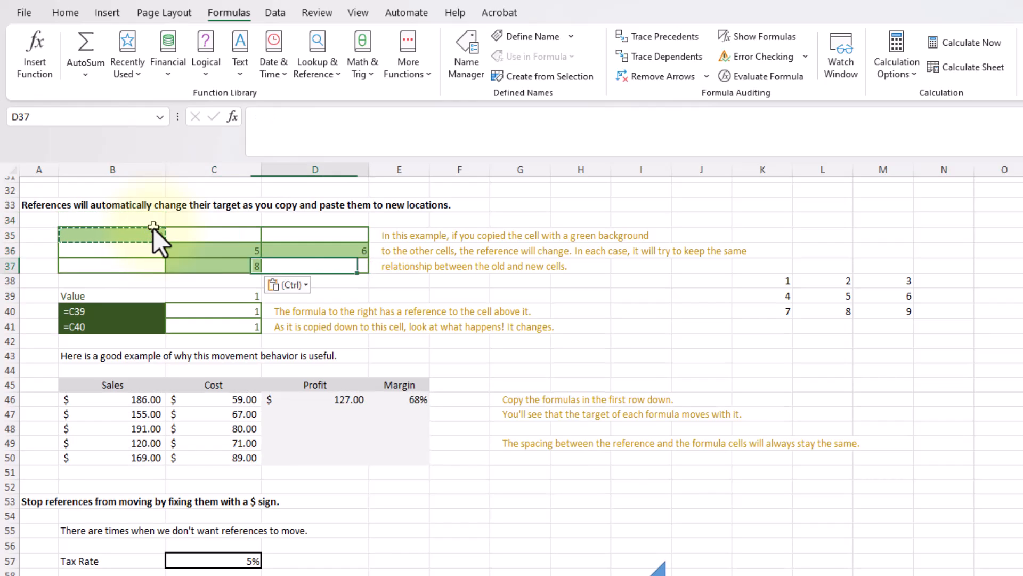
# Step: Paste the copied reference formula into D37, D35 and C35 of the bordered grid
pyautogui.hotkey('ctrl', 'v')
pyautogui.press('Up')
pyautogui.press('Up')
pyautogui.hotkey('ctrl', 'v')
pyautogui.press('Left')
pyautogui.press('Left')
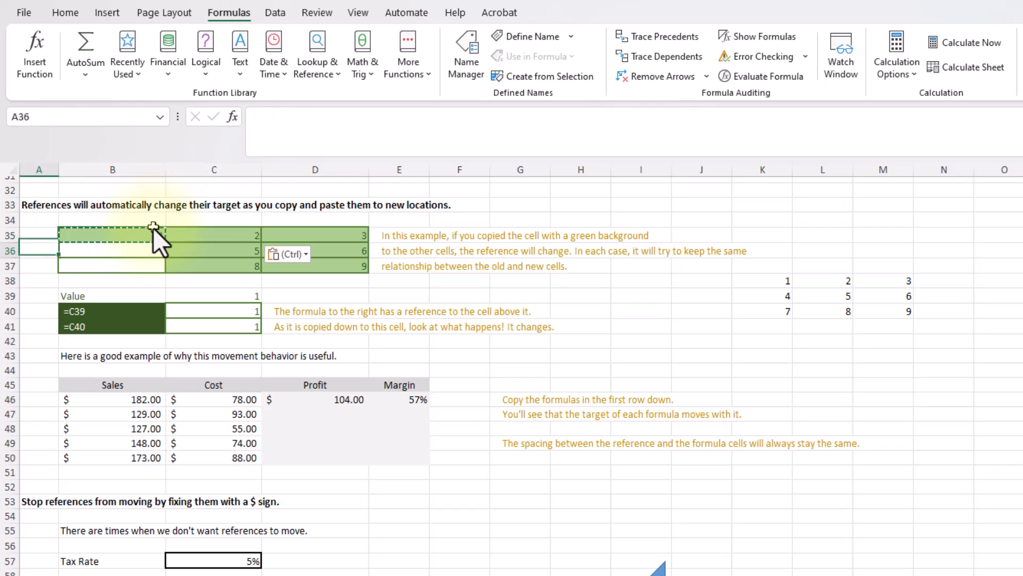
pyautogui.press('Down')
pyautogui.press('ctrl')
pyautogui.press('Right')
pyautogui.press('Return')
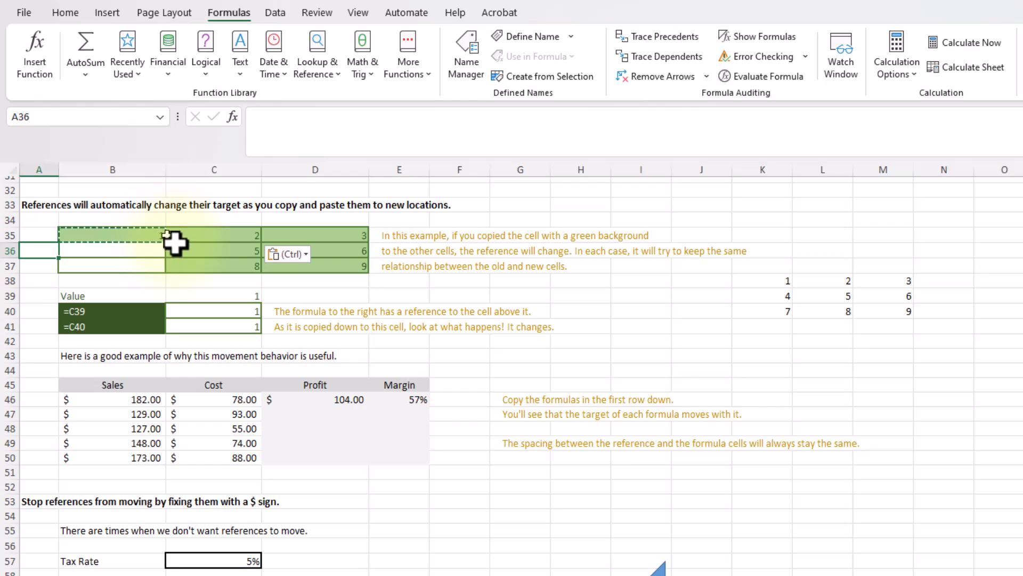
pyautogui.hotkey('alt', 'Tab')
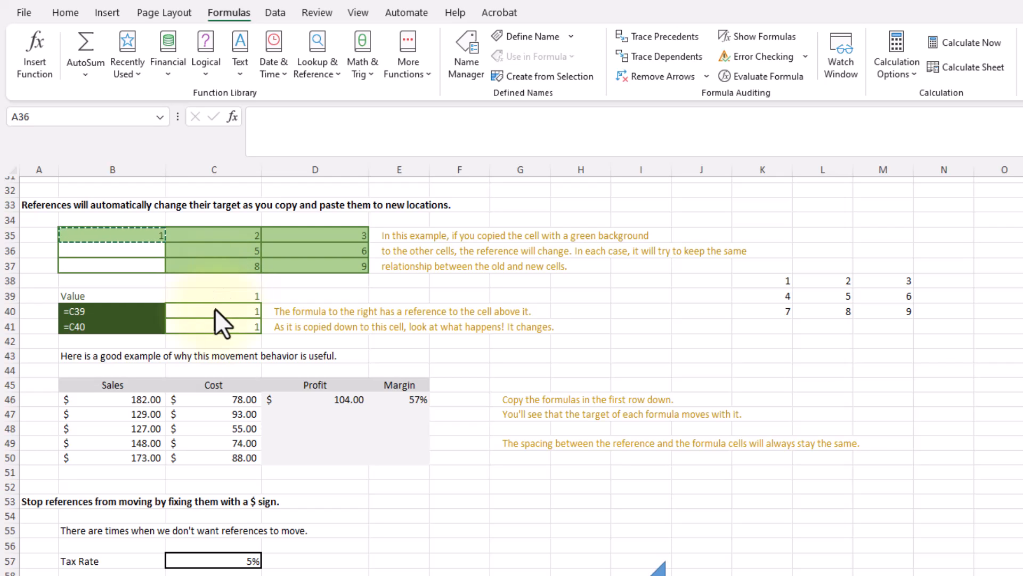
pyautogui.hotkey('ctrl', 'v')
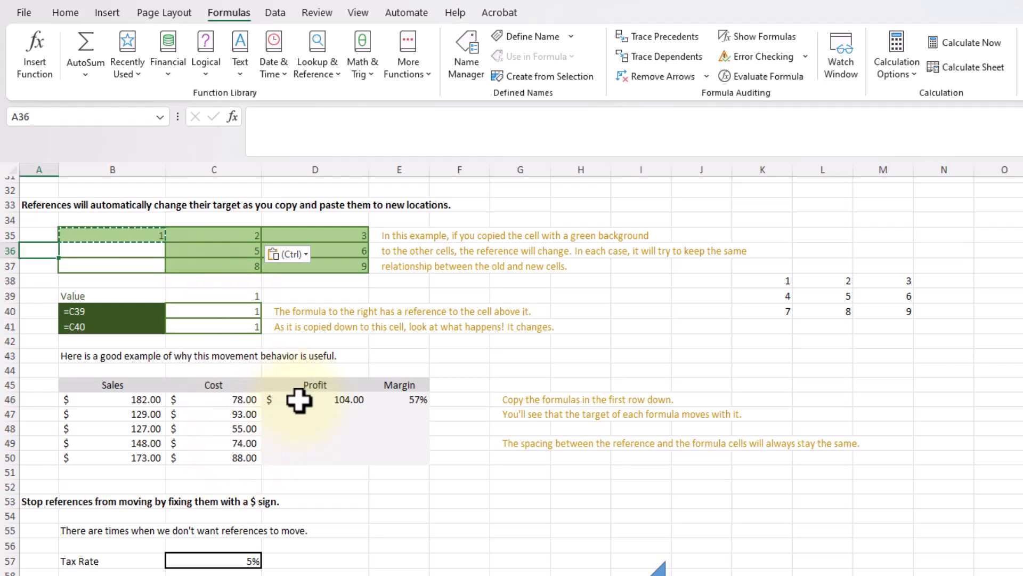
# Step: Inspect the cell references used by the Profit formula in D46 and the Margin formula in E46
pyautogui.click(299, 399)
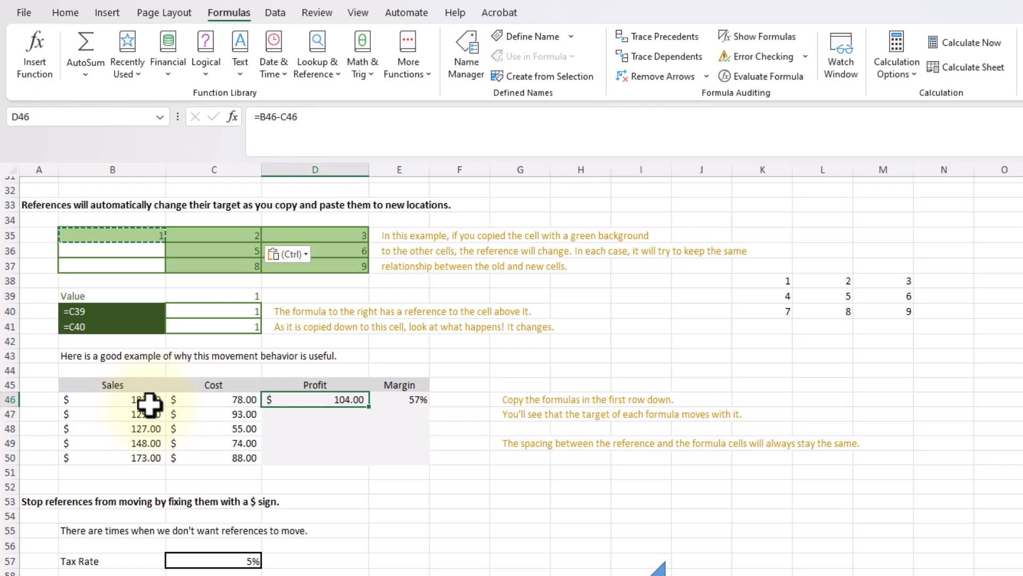
pyautogui.doubleClick(313, 400)
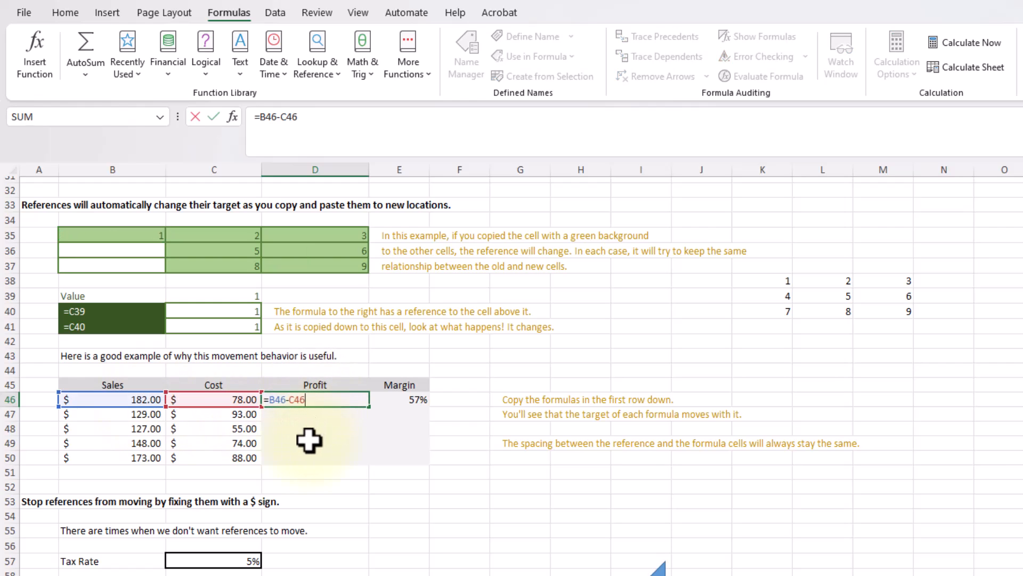
pyautogui.click(400, 401)
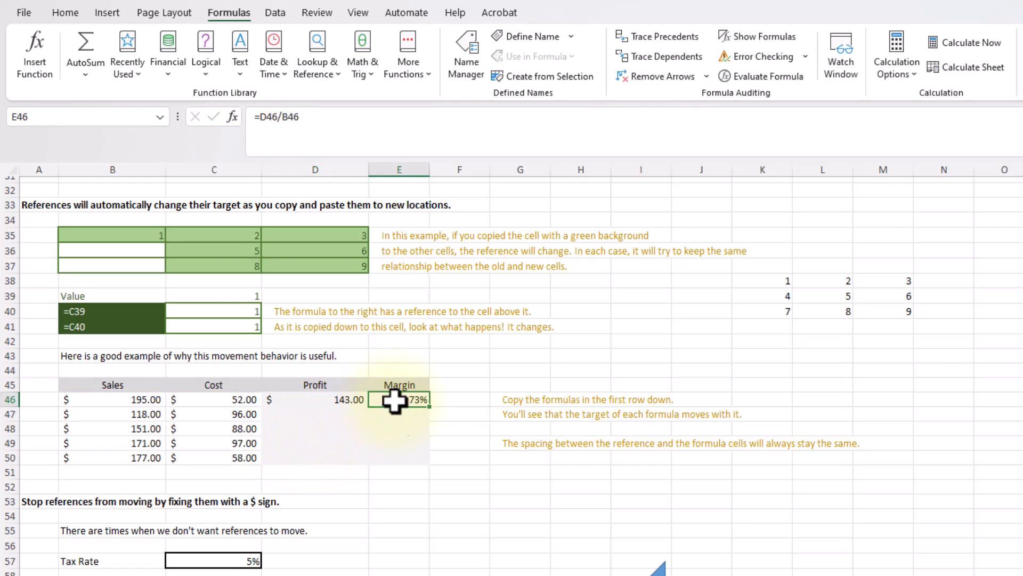
pyautogui.doubleClick(400, 404)
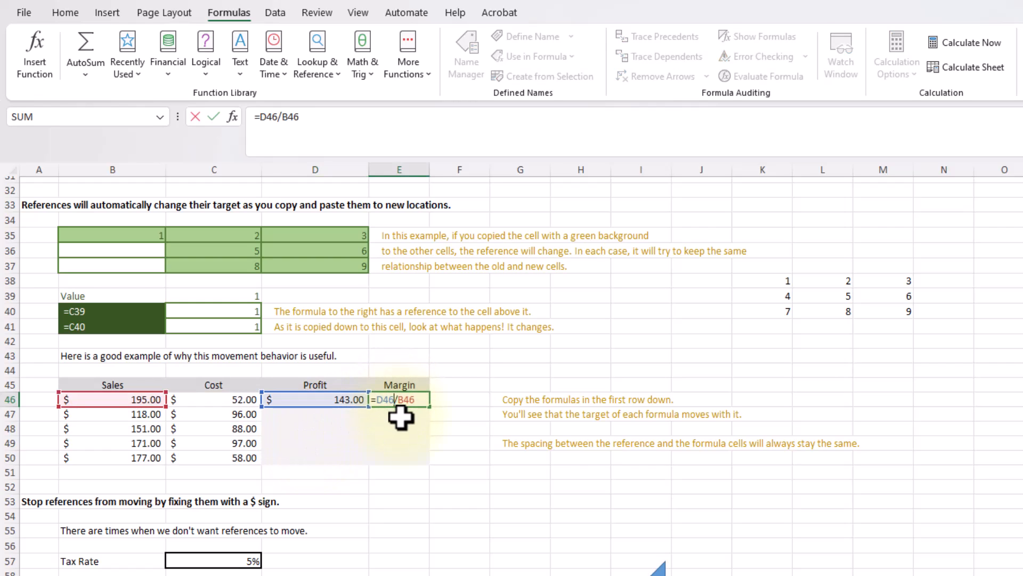
pyautogui.press('Return')
# Step: Fill the Profit formula in D46 and the Margin formula in E46 down through row 50
pyautogui.click(323, 404)
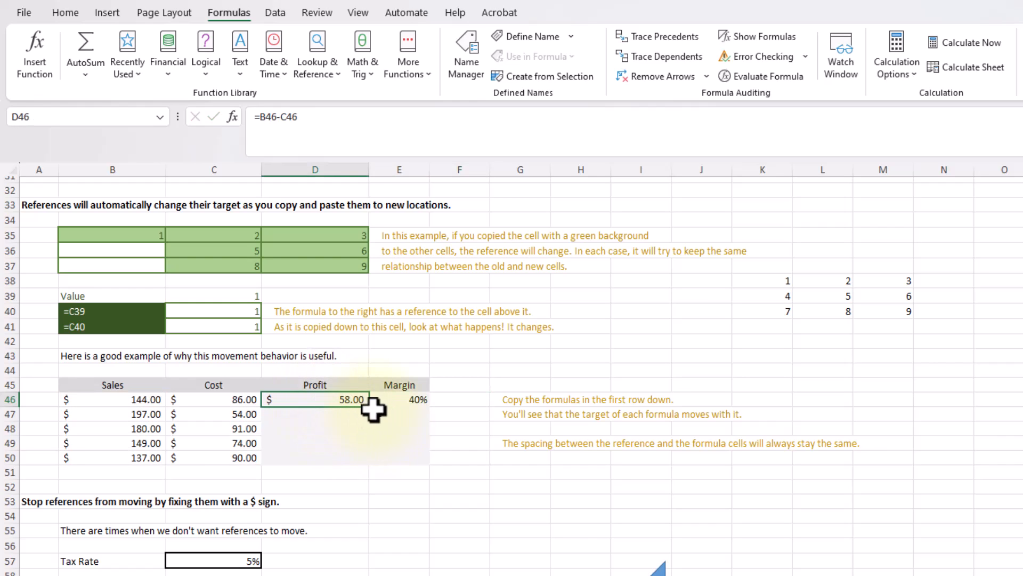
pyautogui.moveTo(370, 410); pyautogui.dragTo(368, 466)
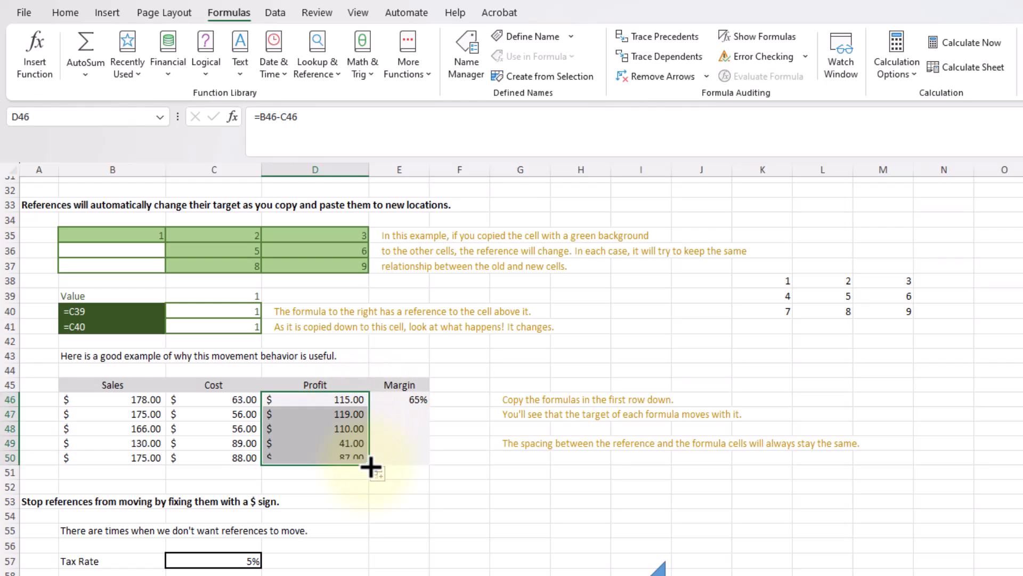
pyautogui.doubleClick(297, 456)
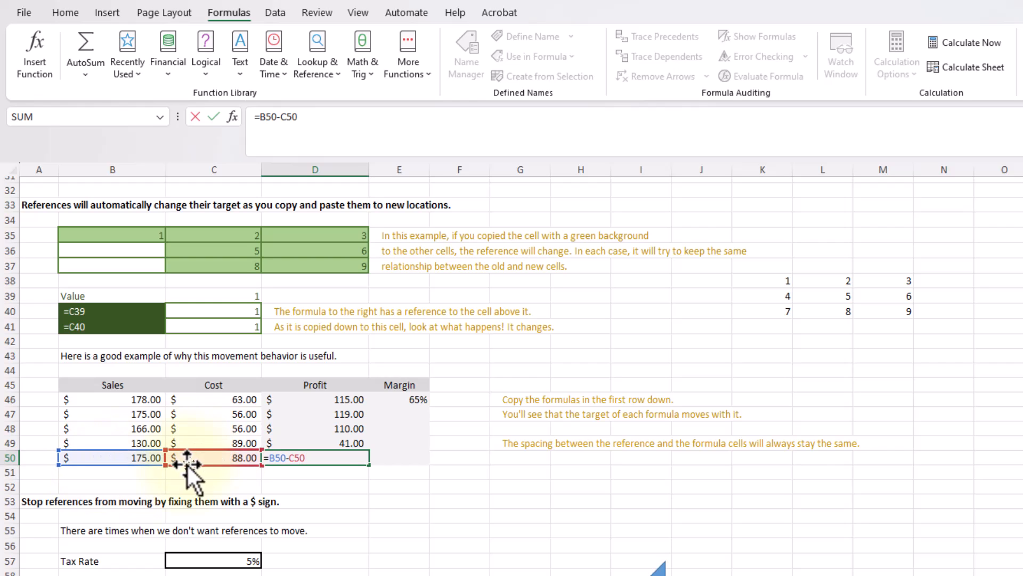
pyautogui.click(410, 400)
pyautogui.doubleClick(429, 406)
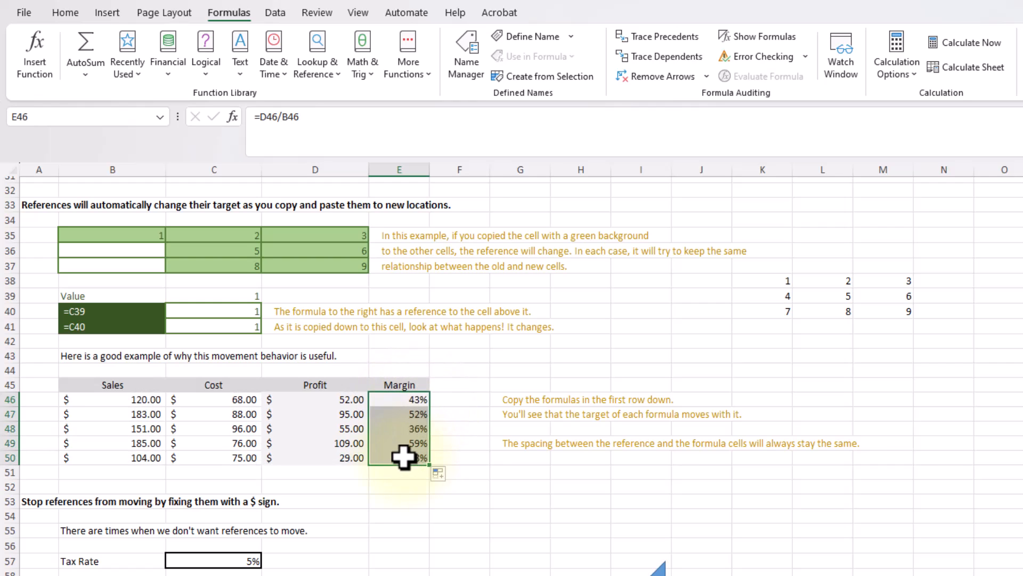
# Step: Inspect the cell references used by the Margin formula in E50 and the Tax formula in D60
pyautogui.doubleClick(401, 457)
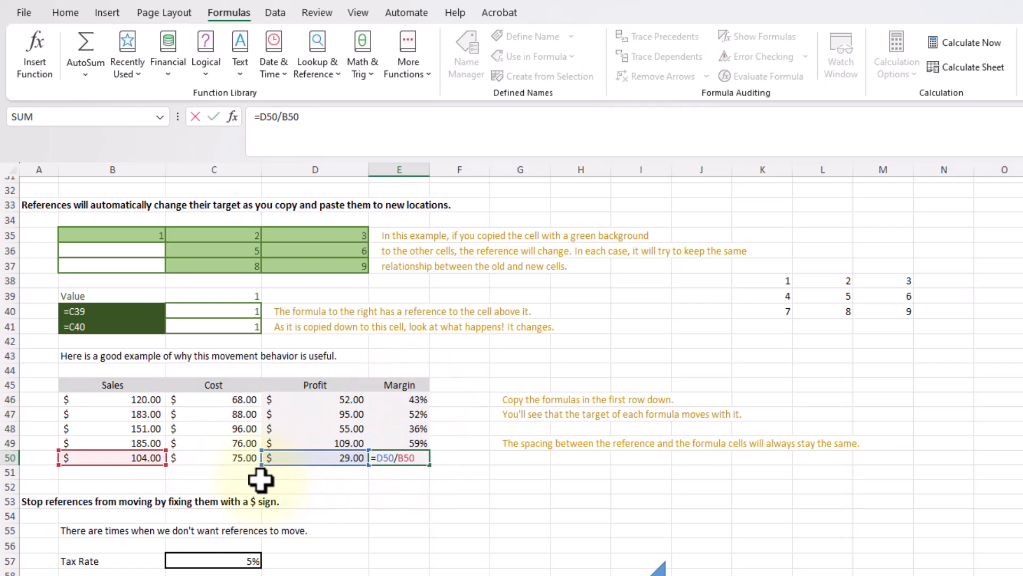
pyautogui.press('Tab')
pyautogui.scroll(-7, 264, 504)
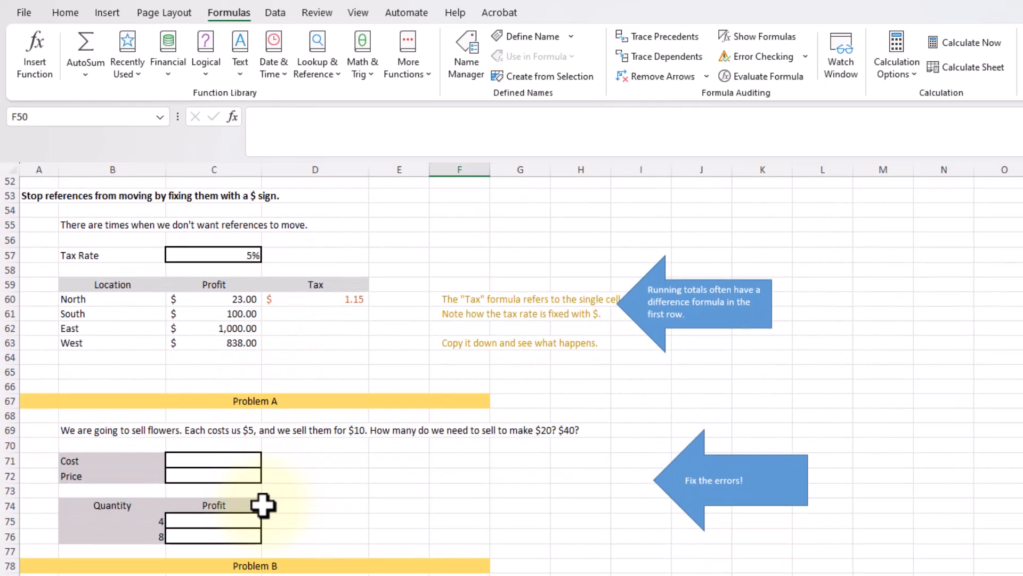
pyautogui.click(306, 299)
pyautogui.doubleClick(307, 299)
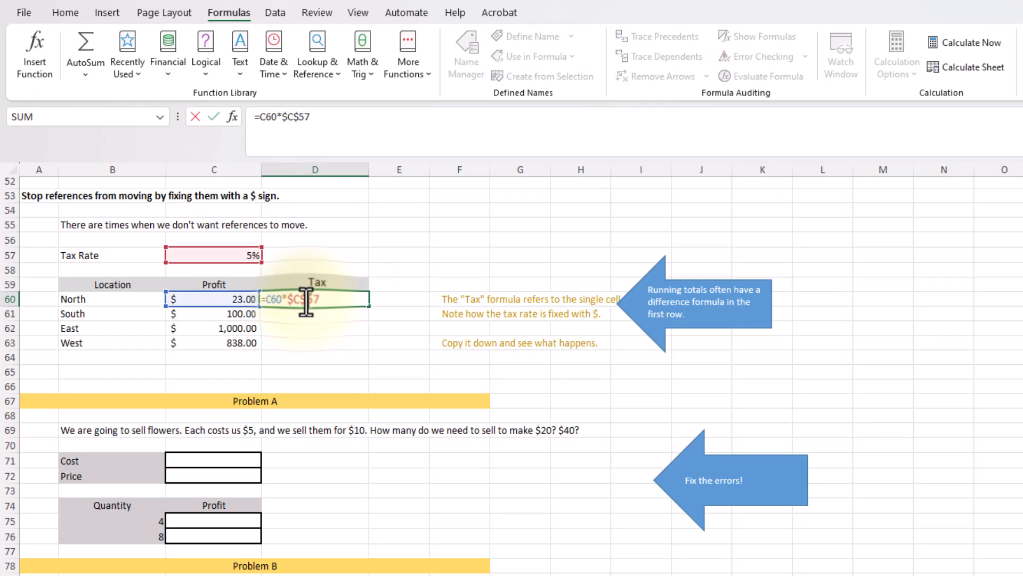
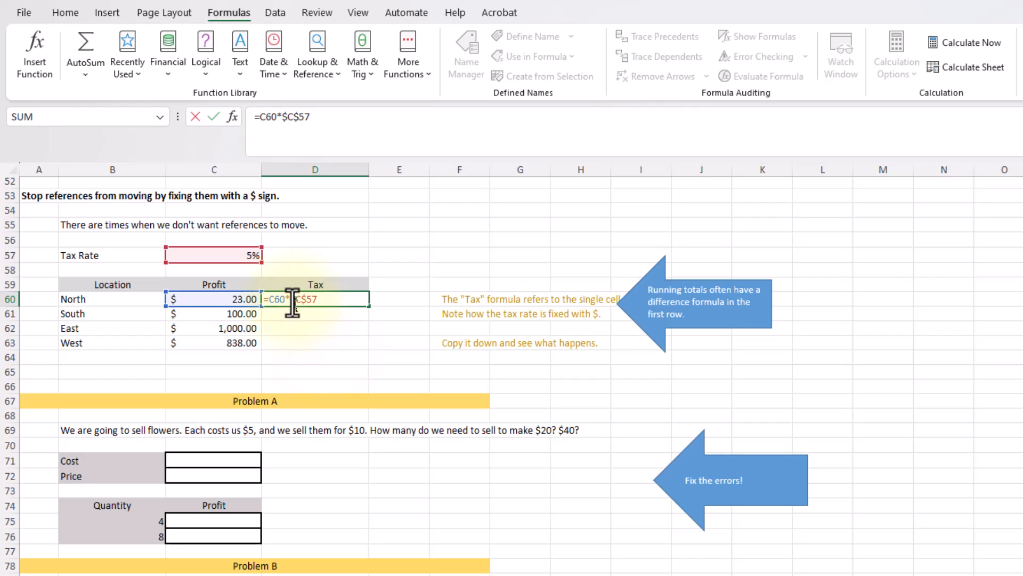
# Step: Fill the Tax cells D60 through D63 with the relative formula =C60*C57 and inspect the references in D63
pyautogui.moveTo(288, 298); pyautogui.dragTo(318, 299)
pyautogui.press('Delete')
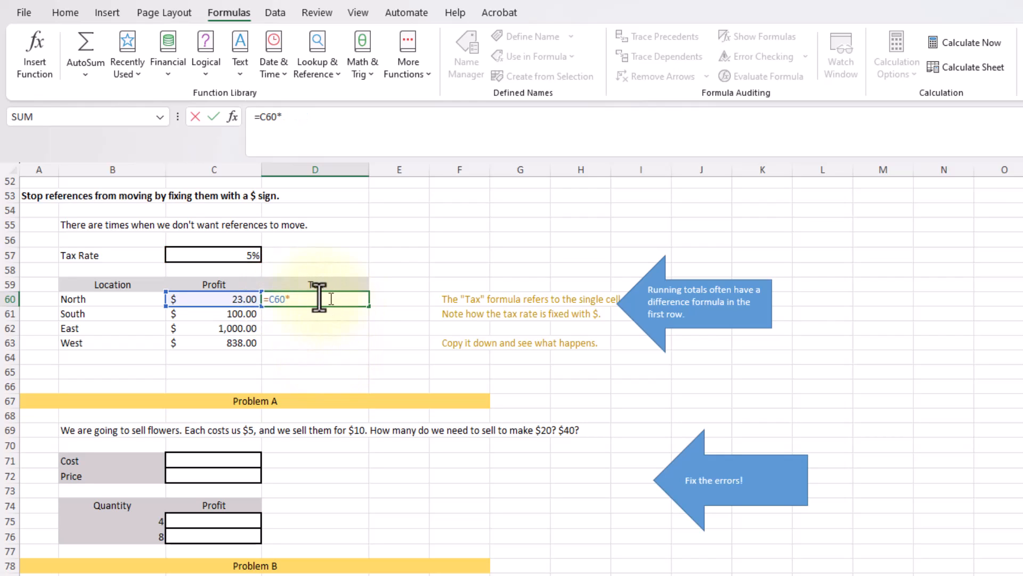
pyautogui.click(211, 257)
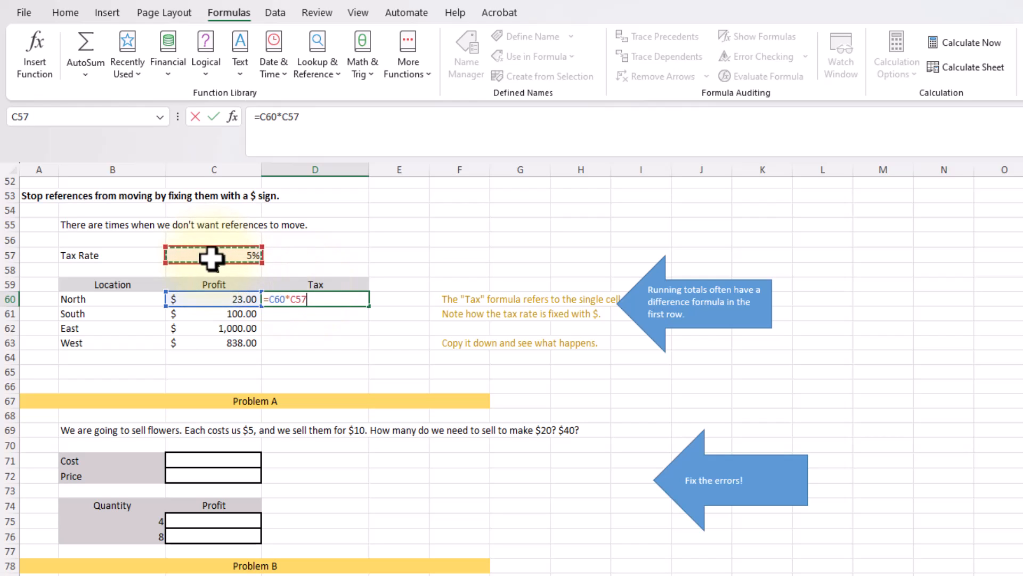
pyautogui.hotkey('ctrl', 'Return')
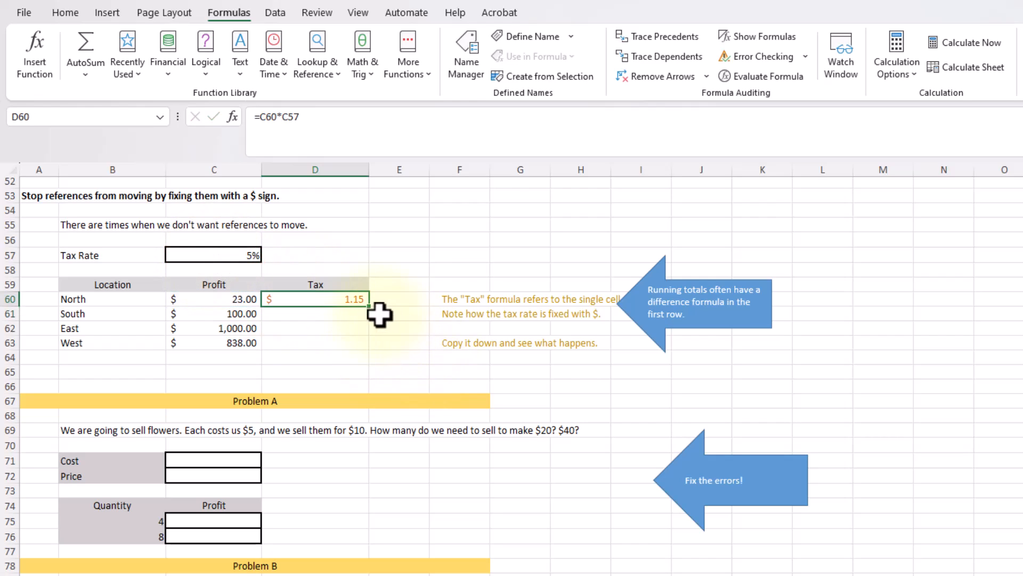
pyautogui.moveTo(369, 307); pyautogui.dragTo(368, 346)
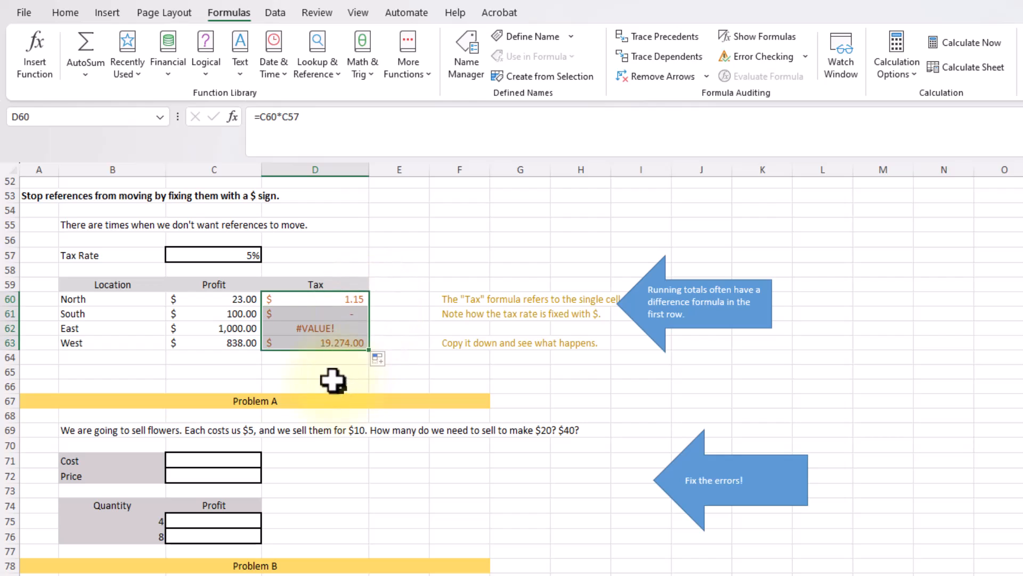
pyautogui.doubleClick(295, 341)
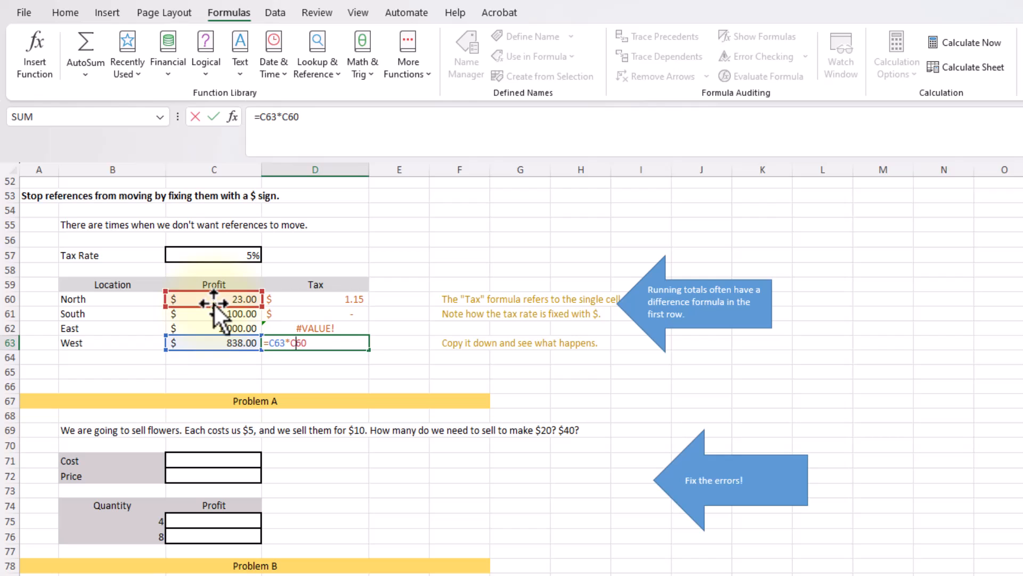
pyautogui.press('Tab')
# Step: Fix the tax rate reference in D60 as $C$57, then fill the formula down through D63 and check its references
pyautogui.doubleClick(303, 299)
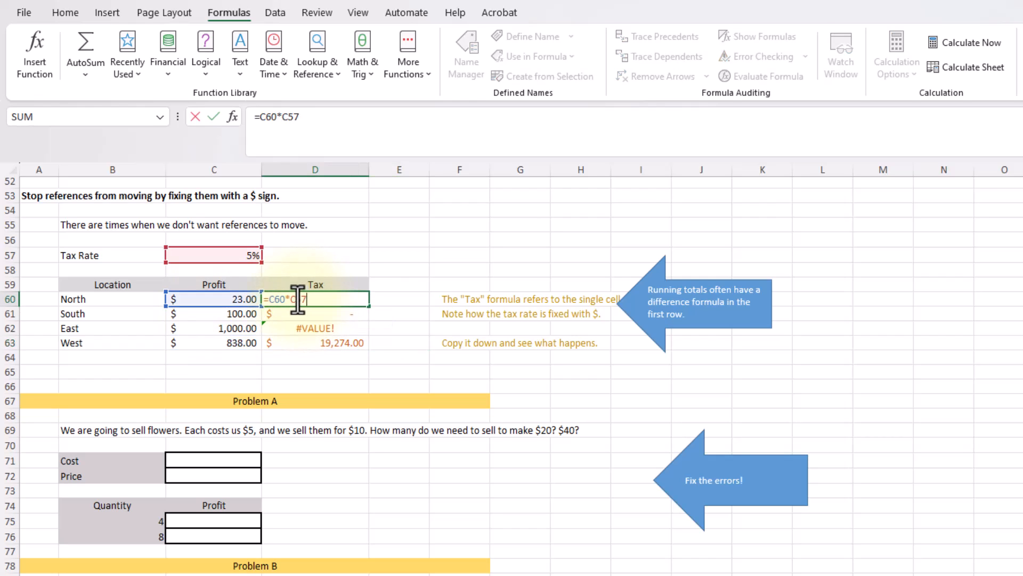
pyautogui.press('F4')
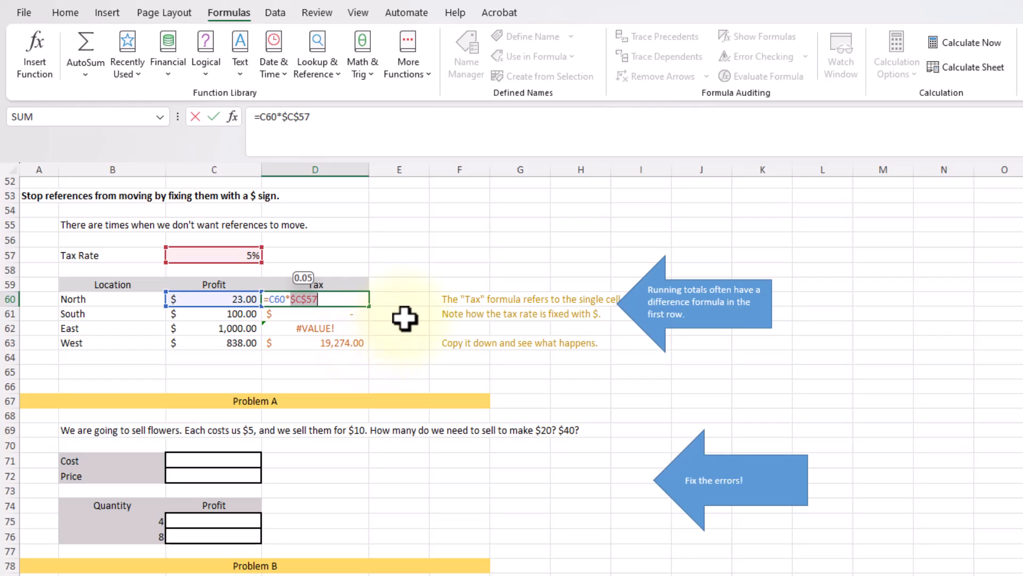
pyautogui.press('Return')
pyautogui.press('Up')
pyautogui.hotkey('shift', 'Down')
pyautogui.hotkey('shift', 'Down')
pyautogui.hotkey('shift', 'Down')
pyautogui.hotkey('ctrl', 'd')
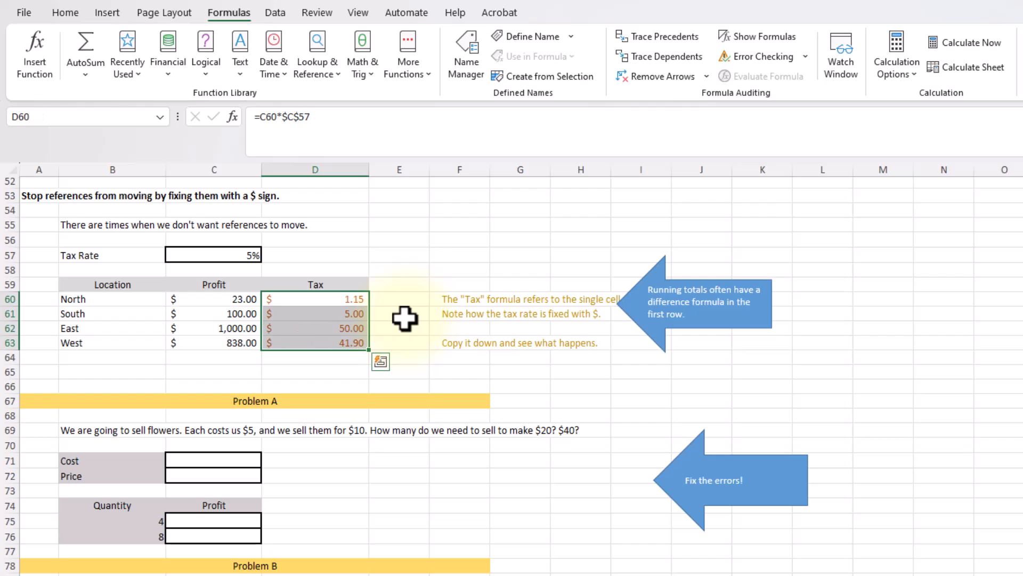
pyautogui.doubleClick(300, 343)
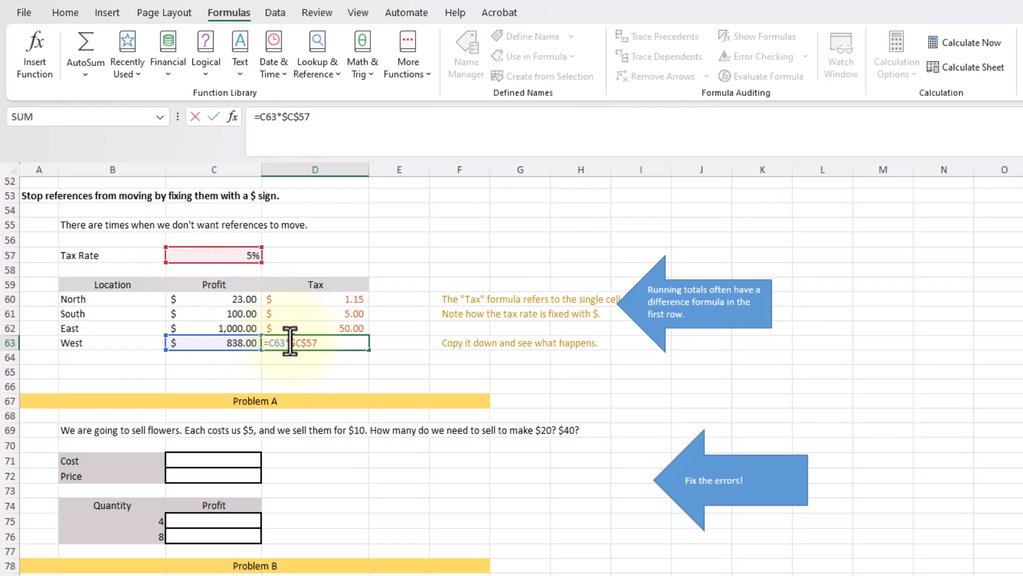
pyautogui.press('Tab')
# Step: Enter a cost of 5 in C71 and a price of 10 in C72 for Problem A
pyautogui.scroll(-3, 258, 370)
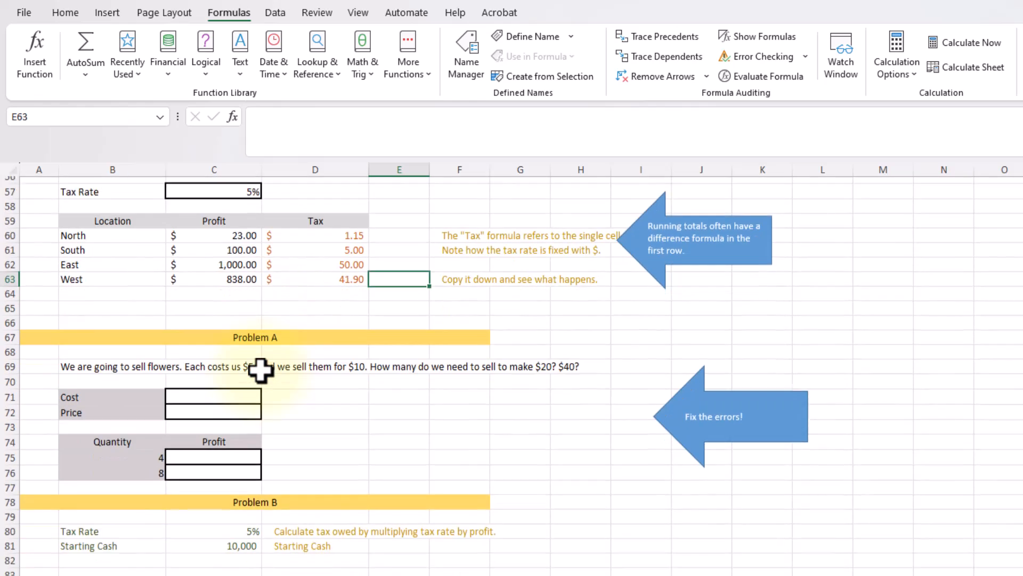
pyautogui.scroll(-1, 251, 375)
pyautogui.click(222, 286)
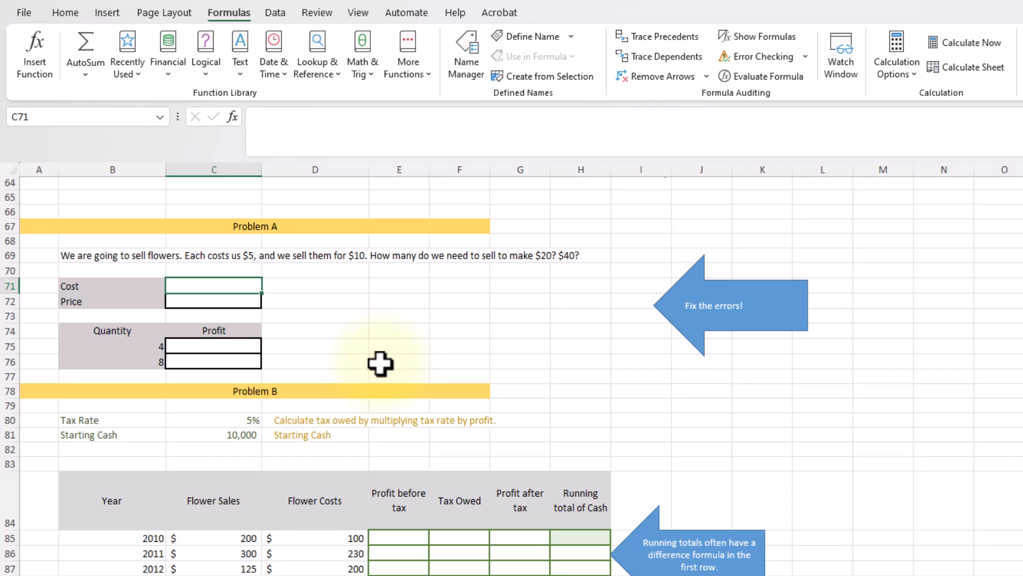
pyautogui.write('5')
pyautogui.press('Return')
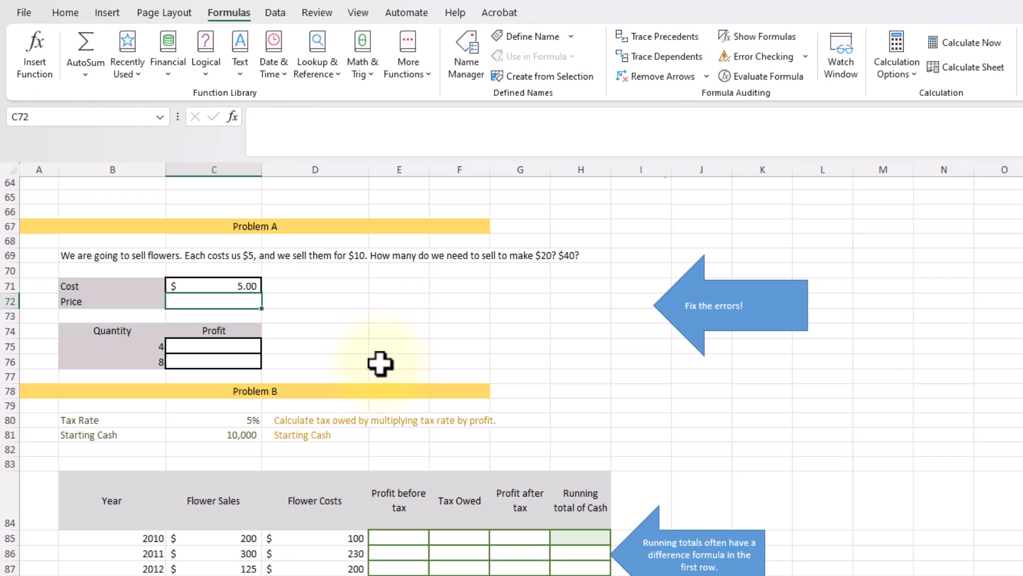
pyautogui.write('1')
pyautogui.press('Return')
pyautogui.press('Return')
pyautogui.press('Return')
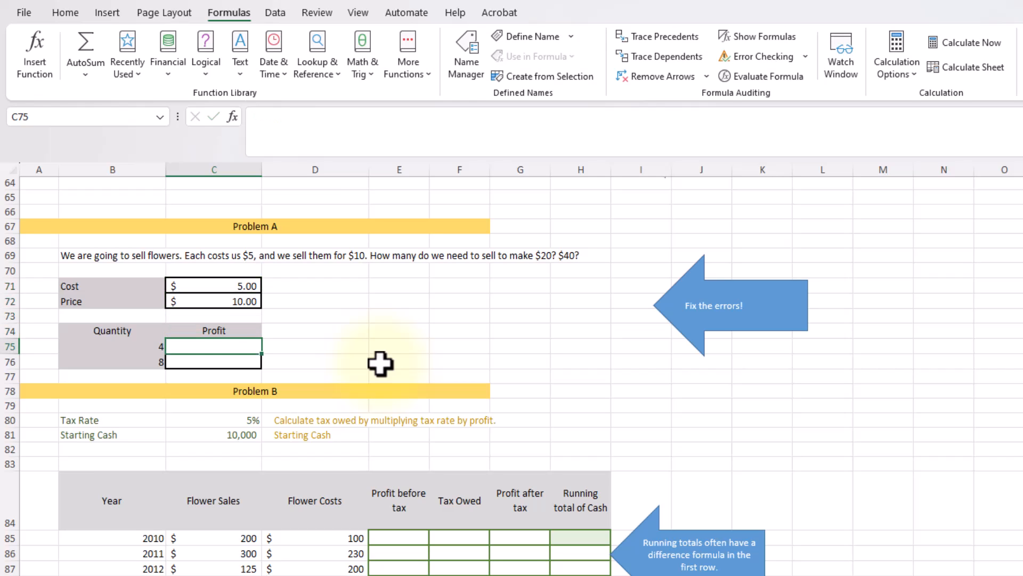
# Step: Enter the Profit formula =(C72-C71)*B75 in C75 of Problem A
pyautogui.write('=')
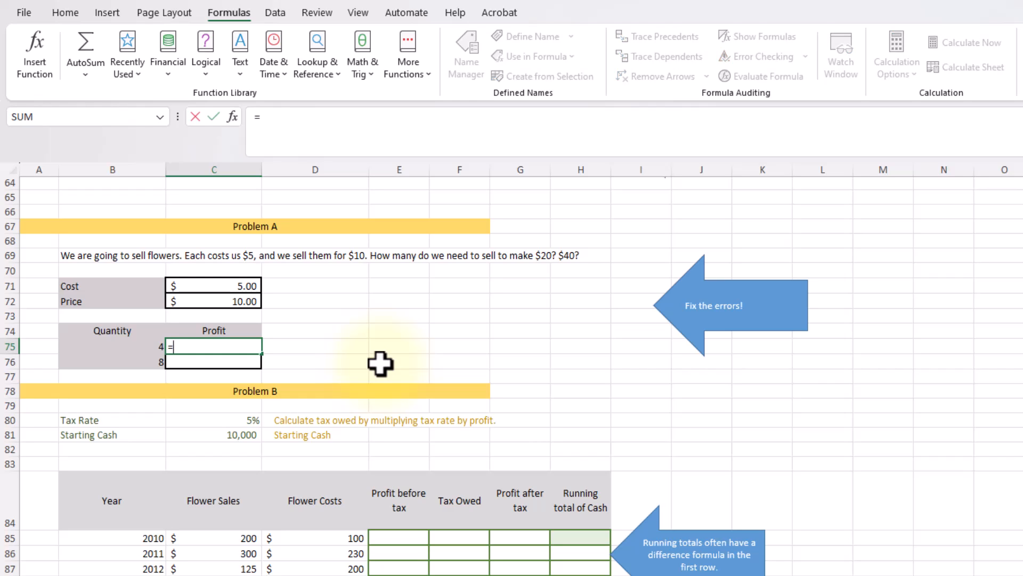
pyautogui.write('(')
pyautogui.press('Up')
pyautogui.press('Up')
pyautogui.press('Up')
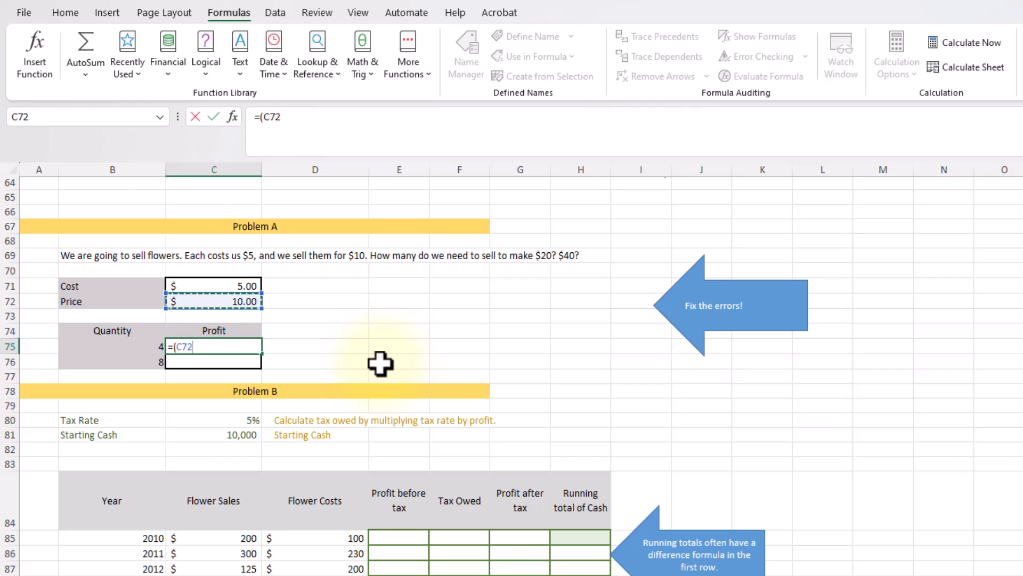
pyautogui.write('-')
pyautogui.press('Up')
pyautogui.press('Up')
pyautogui.press('Up')
pyautogui.press('Up')
pyautogui.write(')*')
pyautogui.press('Left')
pyautogui.press('Return')
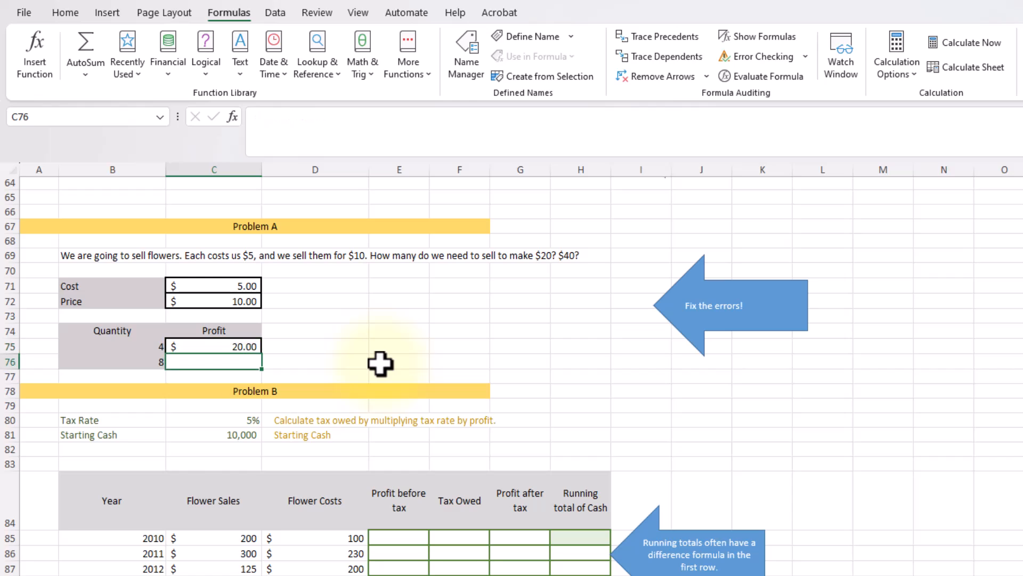
# Step: Copy the Profit formula down to C76 and repoint its shifted references so it reads =(C72-C71)*B76
pyautogui.hotkey('ctrl', 'd')
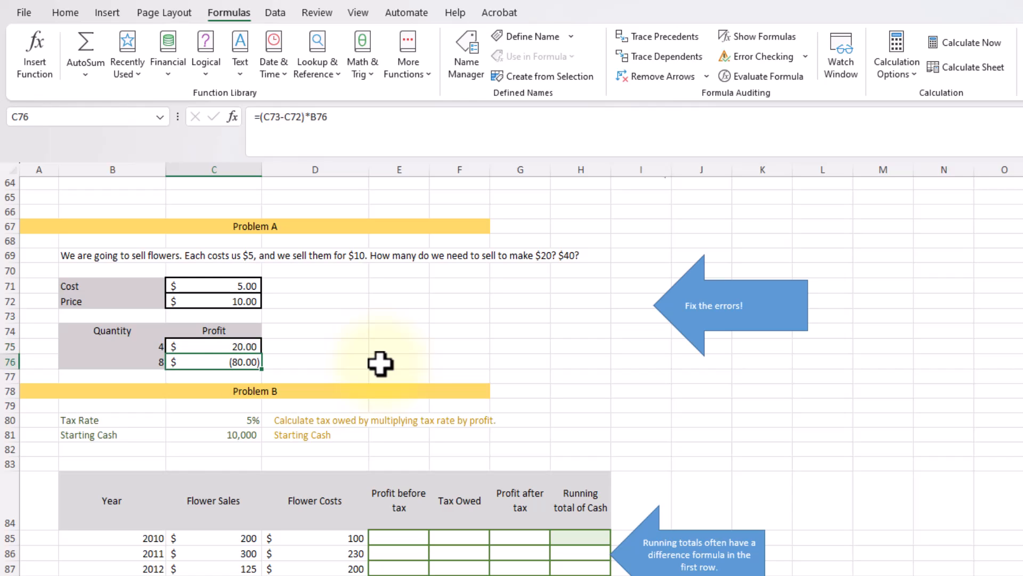
pyautogui.press('F2')
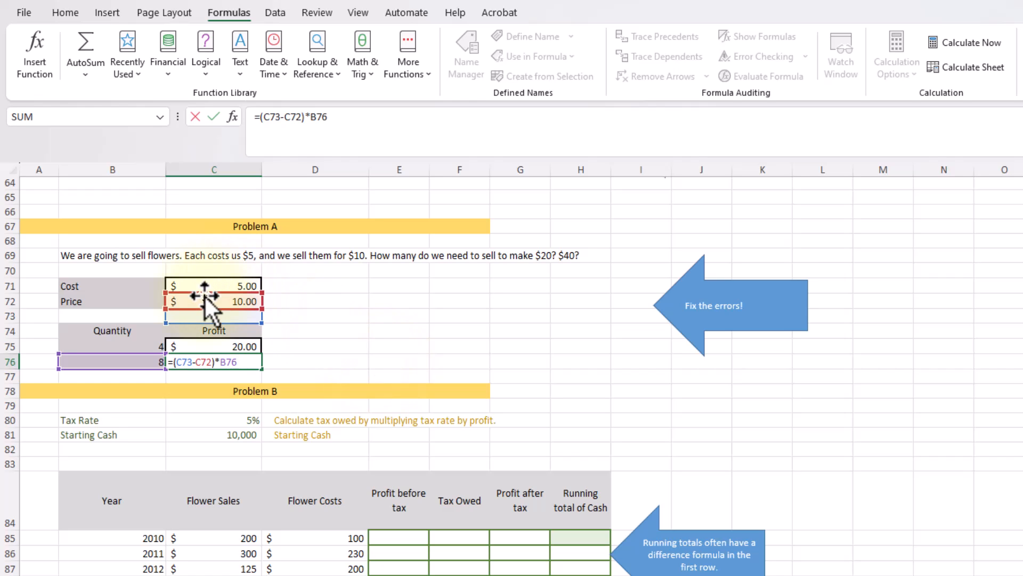
pyautogui.moveTo(203, 296); pyautogui.dragTo(204, 304)
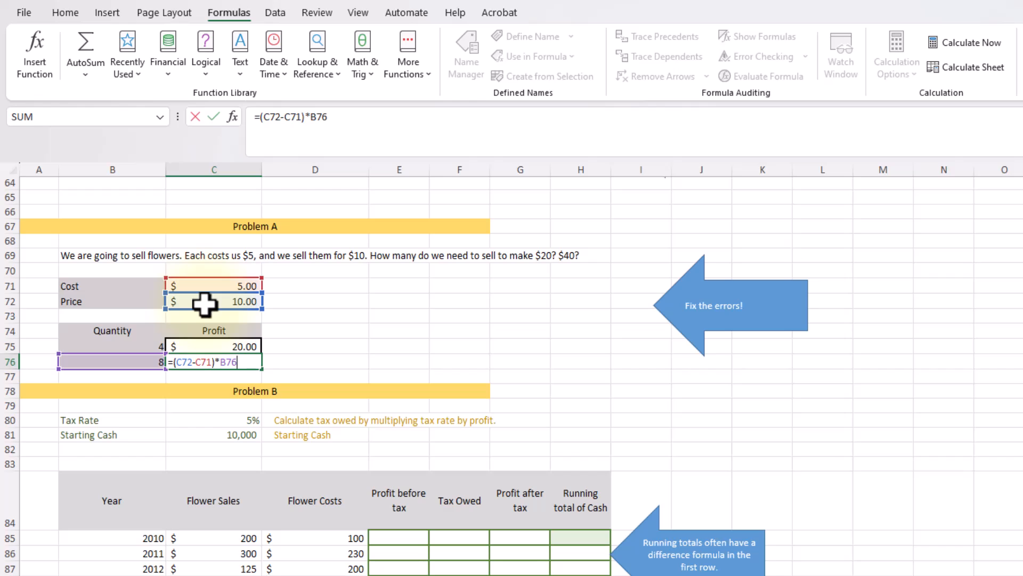
pyautogui.press('Return')
pyautogui.press('Up')
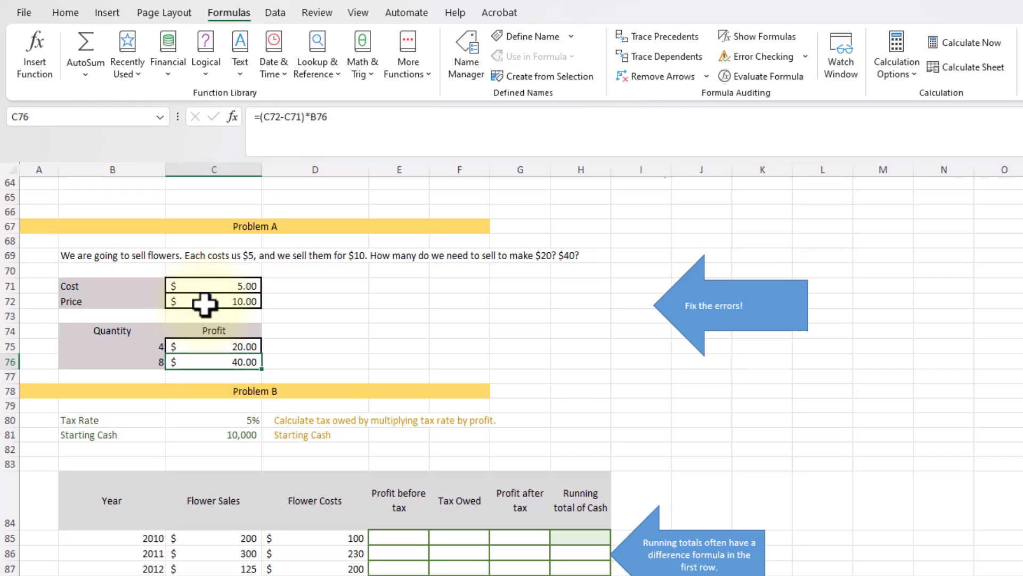
# Step: Make the price and cost references in C75 absolute, giving =($C$72-$C$71)*B75, and fill the formula down to C76
pyautogui.doubleClick(216, 346)
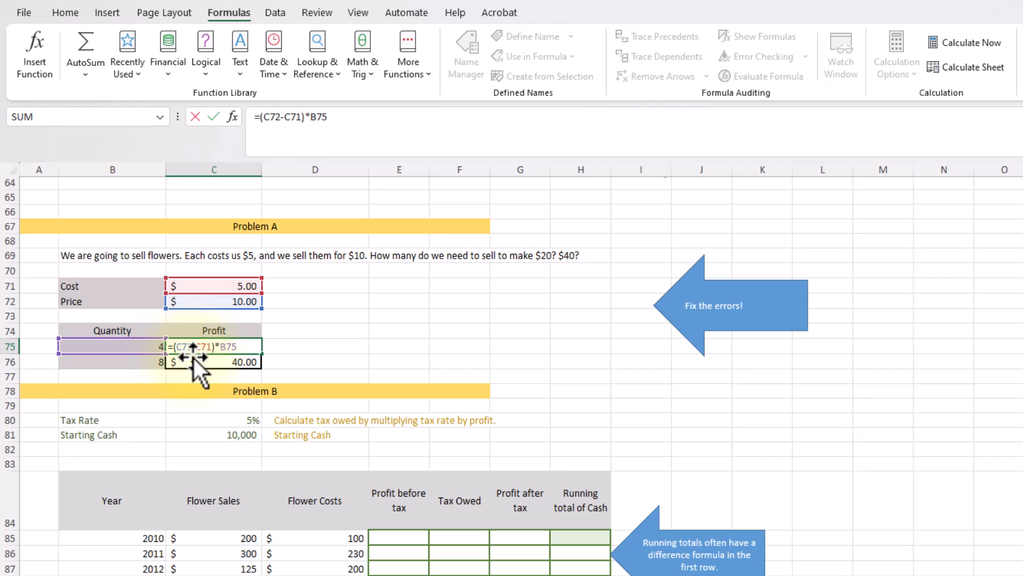
pyautogui.press('F4')
pyautogui.press('F4')
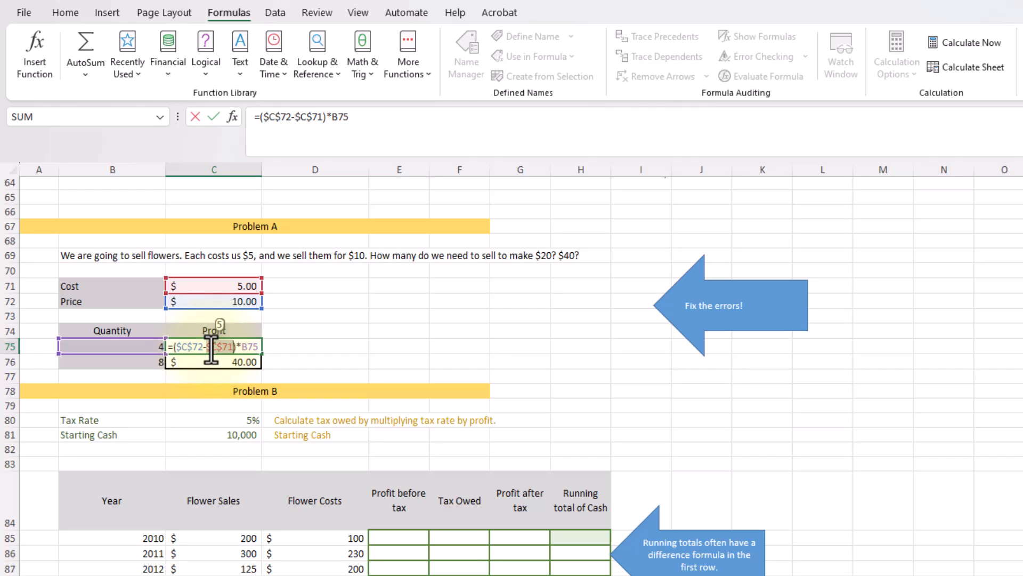
pyautogui.hotkey('ctrl', 'Return')
pyautogui.moveTo(211, 347); pyautogui.dragTo(212, 361)
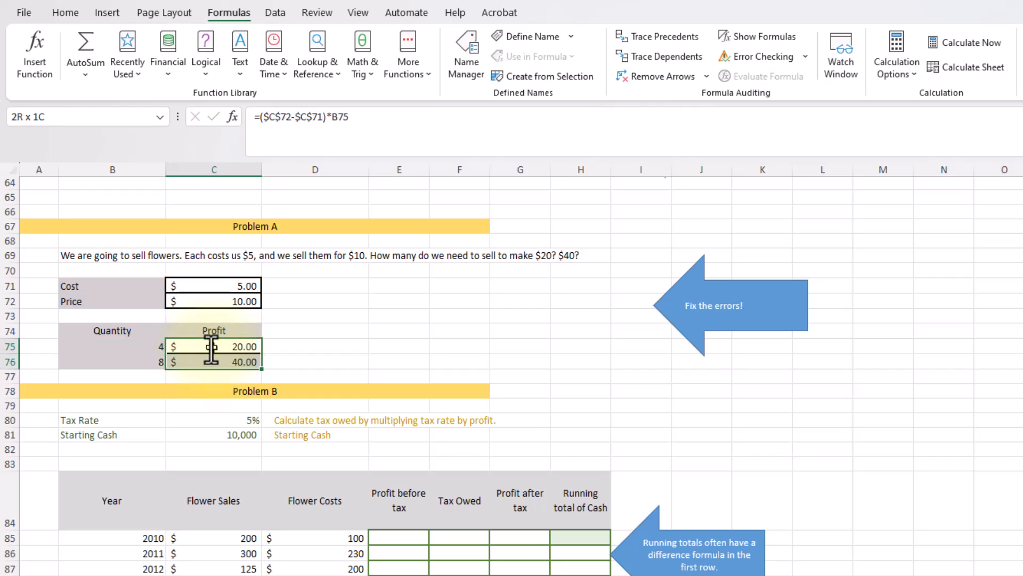
pyautogui.click(212, 358)
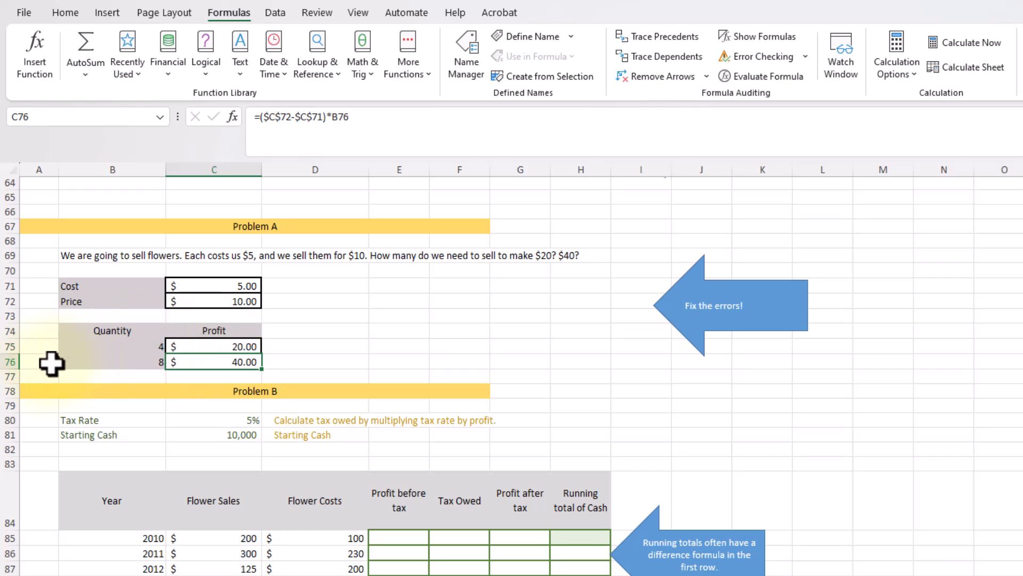
# Step: Insert three rows below row 76 and enter the quantities 10, 12 and 15 in B77 through B79
pyautogui.moveTo(11, 376); pyautogui.dragTo(12, 398)
pyautogui.rightClick(13, 395)
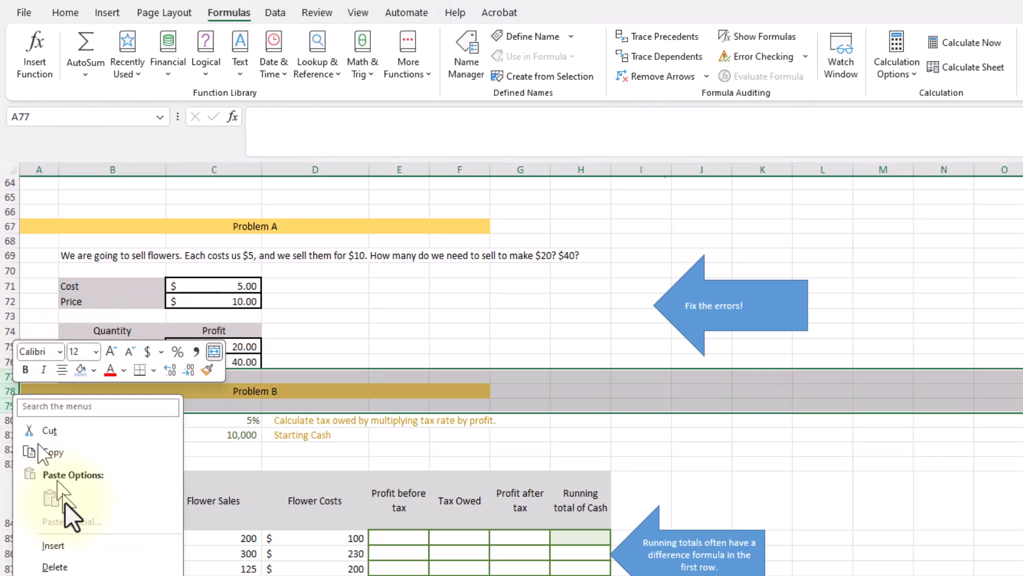
pyautogui.click(75, 543)
pyautogui.click(124, 379)
pyautogui.write('10')
pyautogui.press('Return')
pyautogui.write('12')
pyautogui.press('Return')
pyautogui.write('15')
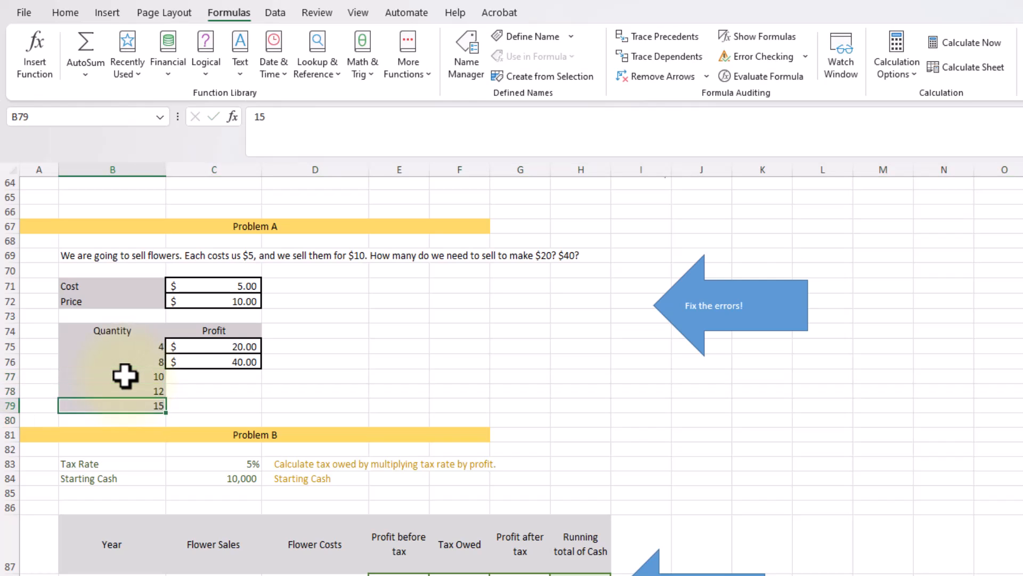
# Step: Fill the Profit formula from C76 down through C79 and inspect the references in C79
pyautogui.press('Tab')
pyautogui.hotkey('shift', 'Up')
pyautogui.hotkey('shift', 'Up')
pyautogui.hotkey('shift', 'Up')
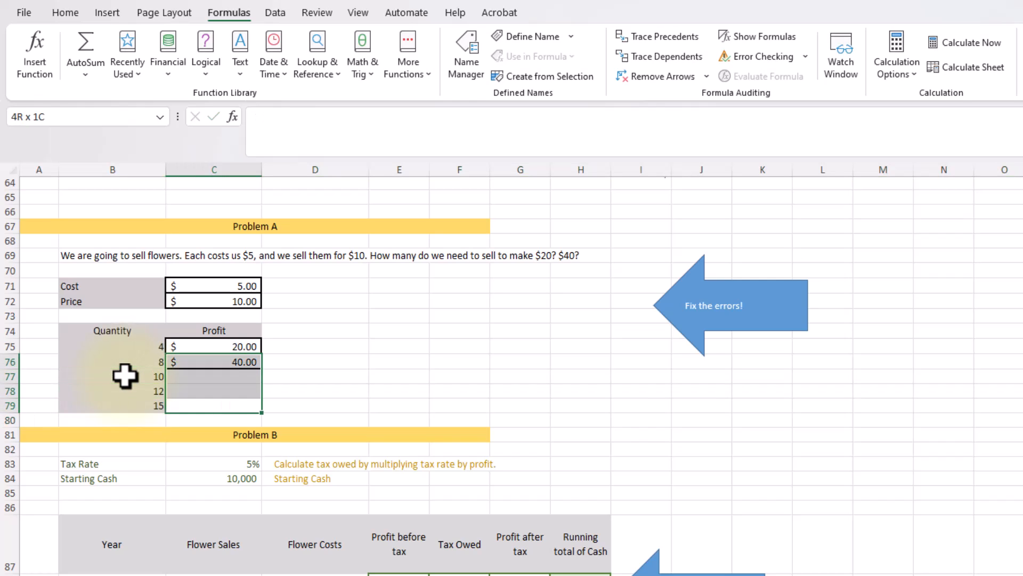
pyautogui.hotkey('ctrl', 'd')
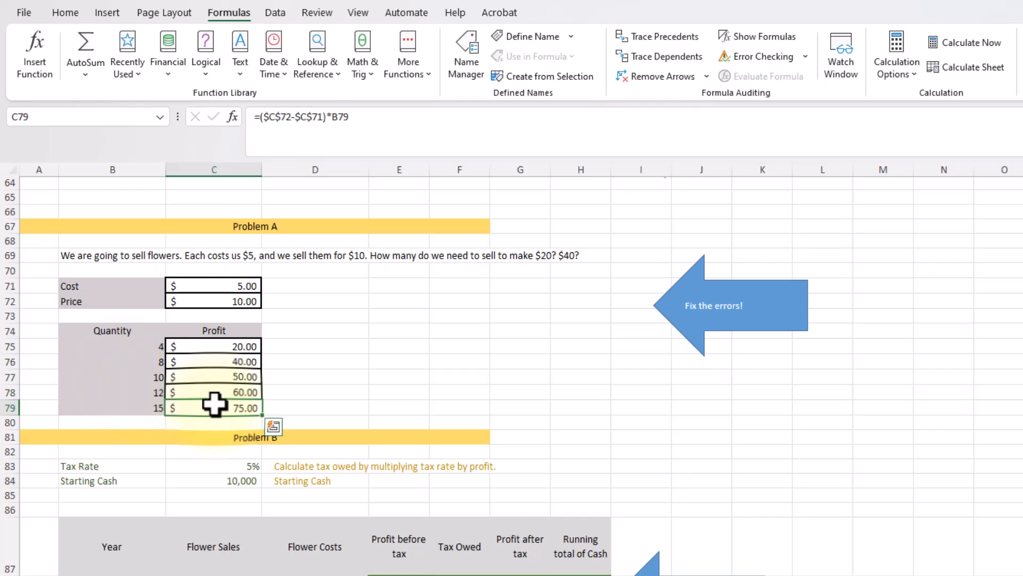
pyautogui.doubleClick(213, 406)
pyautogui.press('Tab')
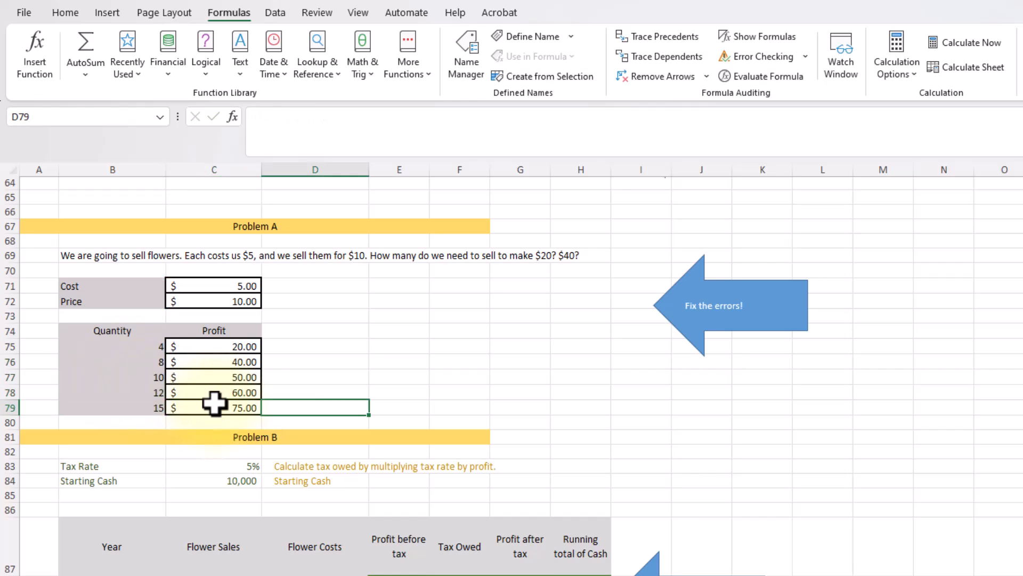
# Step: Calculate the 2010 Profit before tax in Problem B by entering =C88-D88 in E88
pyautogui.scroll(-4, 214, 400)
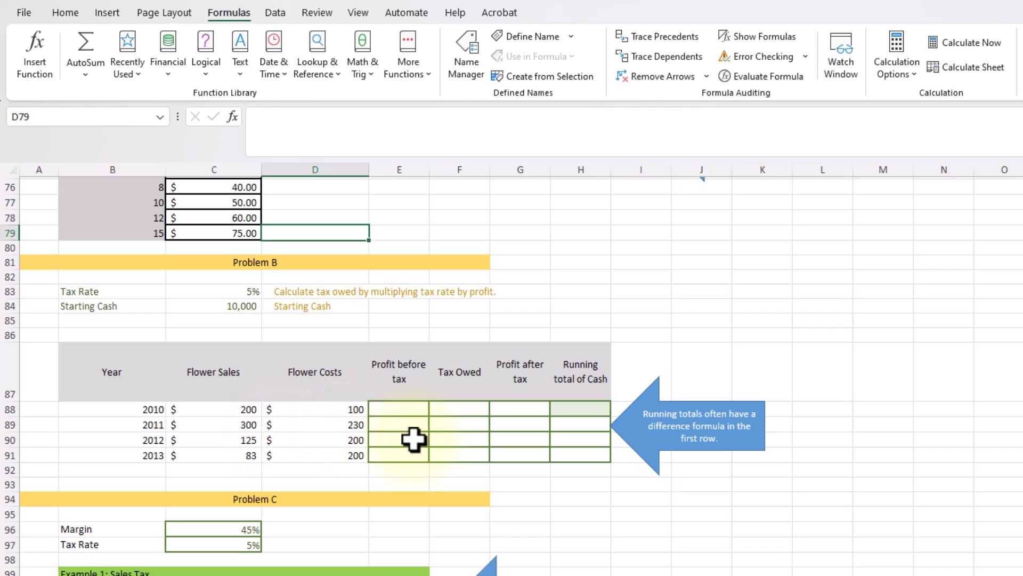
pyautogui.click(412, 409)
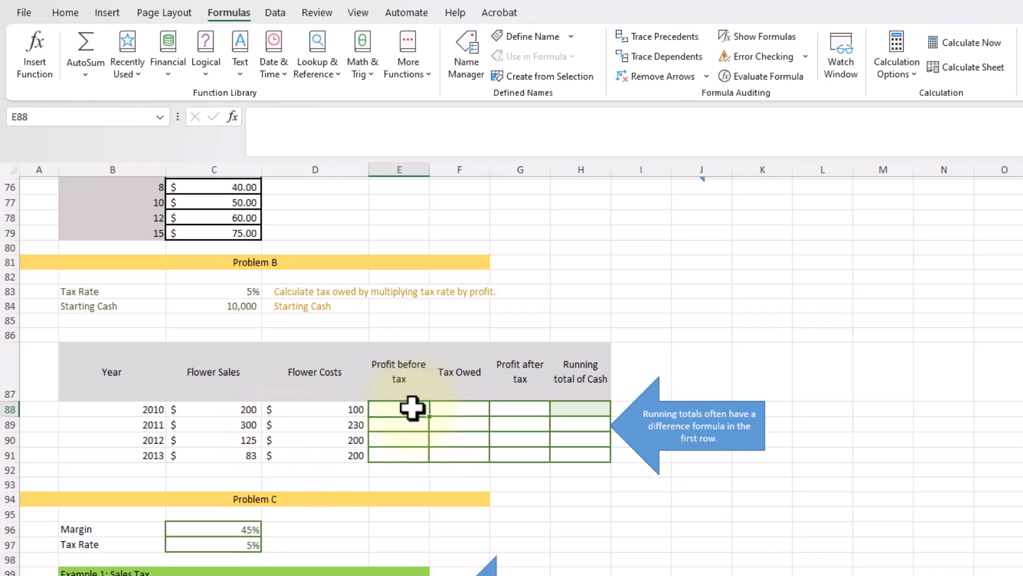
pyautogui.scroll(-1, 412, 408)
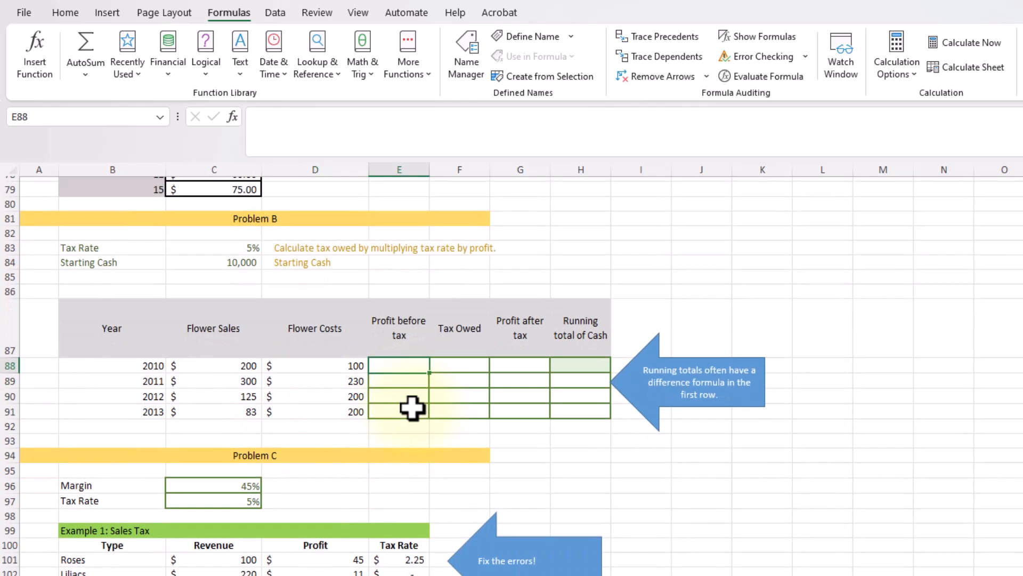
pyautogui.write('=')
pyautogui.press('Left')
pyautogui.press('Left')
pyautogui.write('-')
pyautogui.press('Left')
pyautogui.hotkey('ctrl', 'Return')
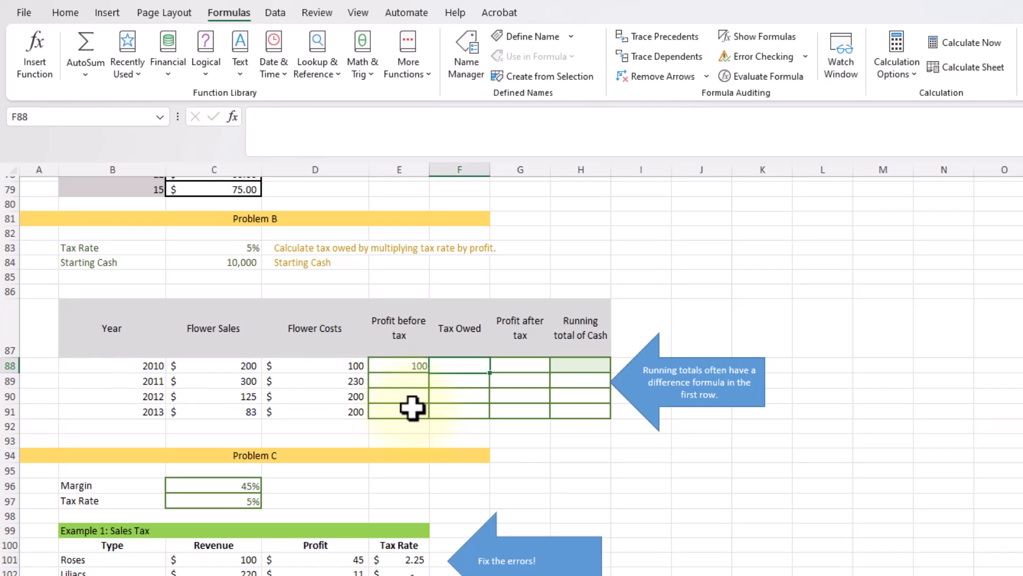
# Step: Fill the Profit before tax formula from E88 down through E91 and inspect the references in E91
pyautogui.hotkey('shift', 'Down')
pyautogui.hotkey('shift', 'Down')
pyautogui.hotkey('shift', 'Down')
pyautogui.hotkey('ctrl', 'd')
pyautogui.press('Down')
pyautogui.press('Down')
pyautogui.press('Down')
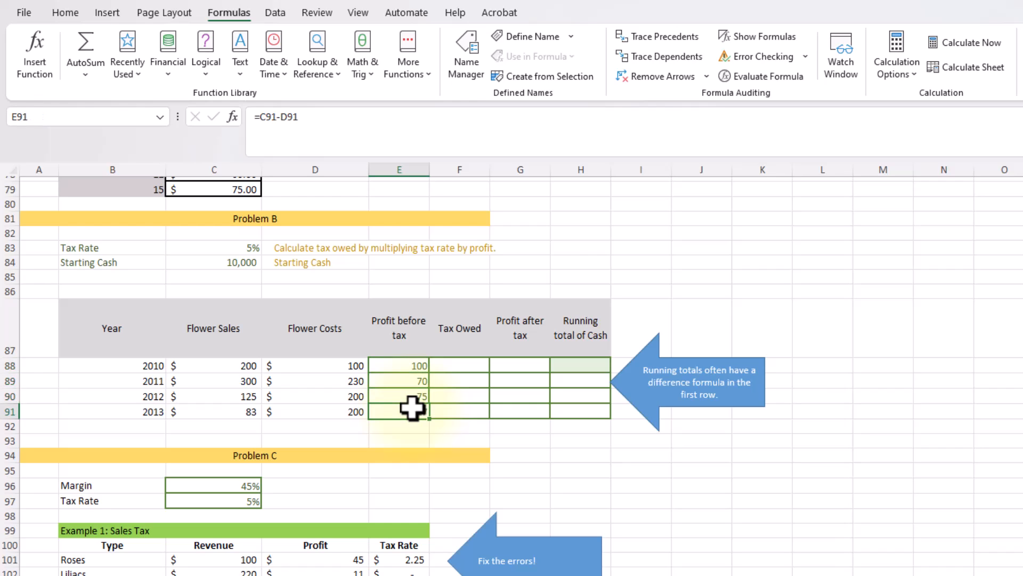
pyautogui.press('F2')
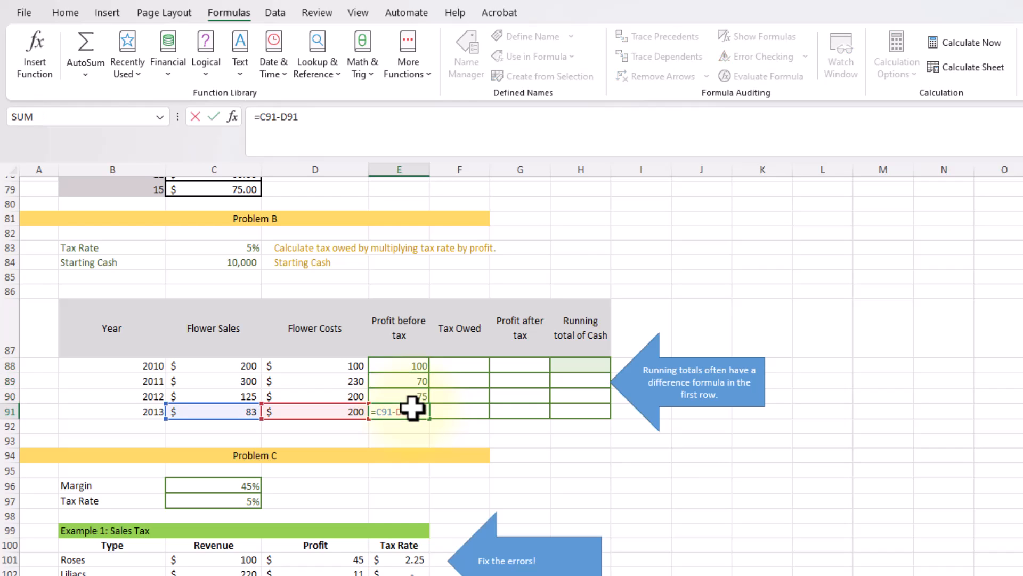
pyautogui.press('Escape')
# Step: Calculate the 2010 Tax Owed by entering =E88*C83 in F88
pyautogui.press('Up')
pyautogui.press('Up')
pyautogui.press('Up')
pyautogui.press('Right')
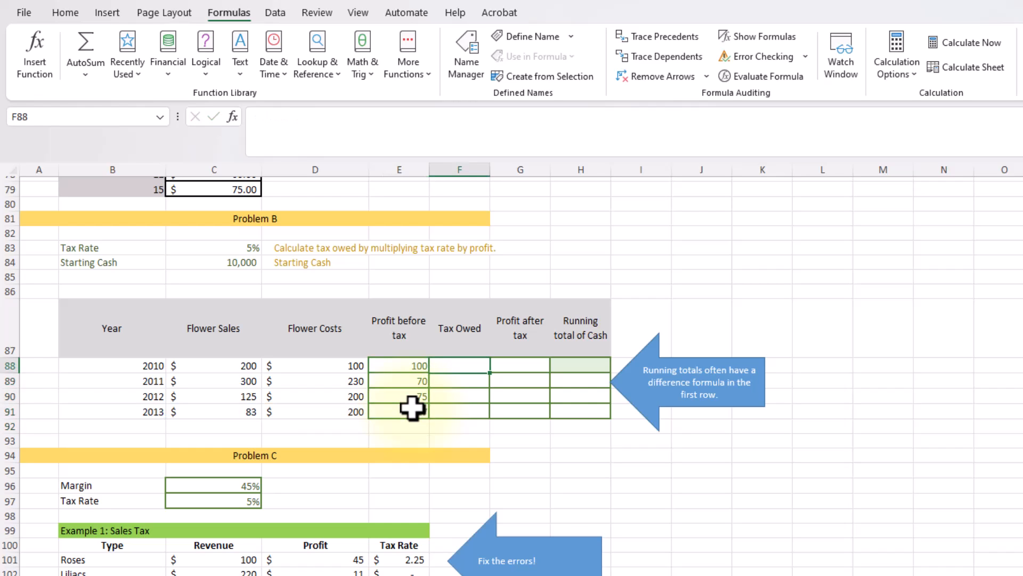
pyautogui.write('=')
pyautogui.press('Left')
pyautogui.write('*')
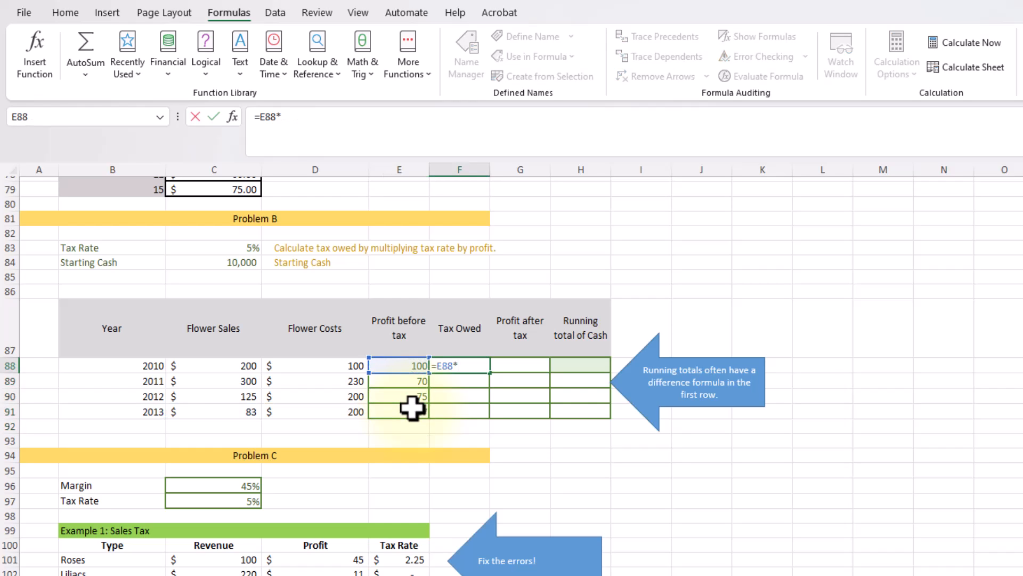
pyautogui.click(224, 245)
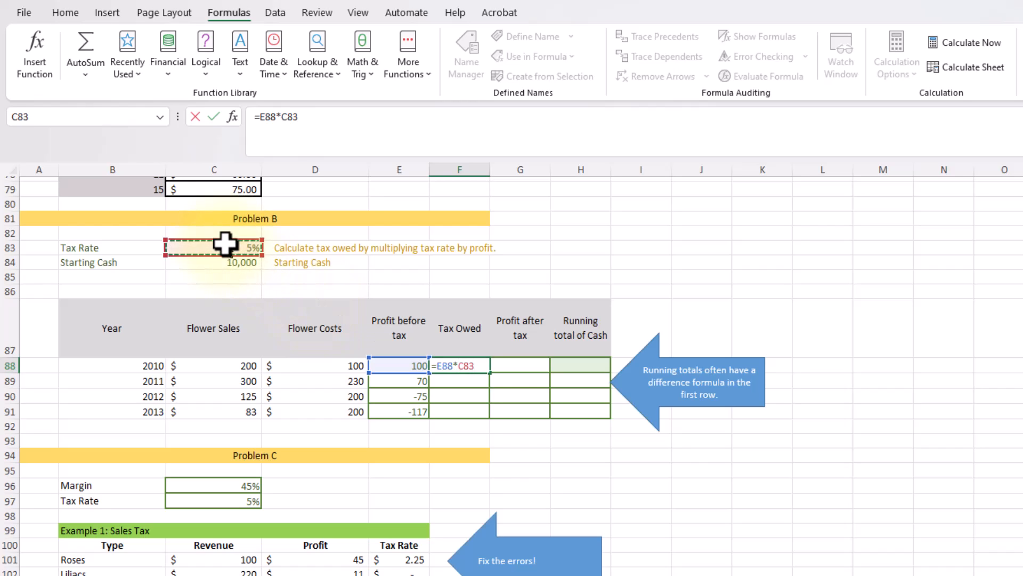
pyautogui.hotkey('ctrl', 'Return')
# Step: Fill the Tax Owed formula with its relative tax rate reference from F88 down through F91
pyautogui.hotkey('shift', 'Down')
pyautogui.hotkey('shift', 'Down')
pyautogui.hotkey('shift', 'Down')
pyautogui.hotkey('ctrl', 'd')
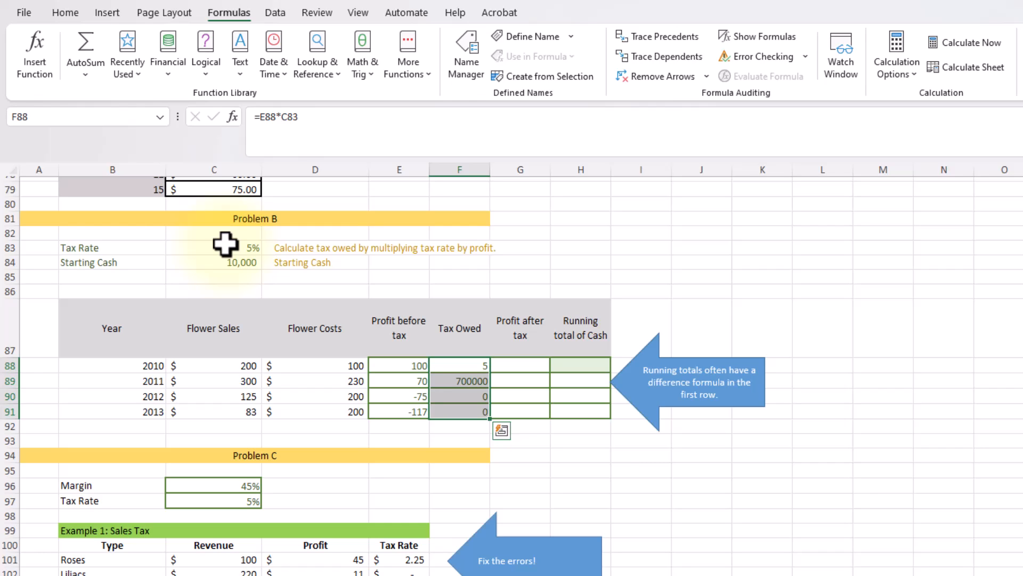
# Step: Make the tax rate reference in F88 absolute, giving =E88*$C$83, and fill the formula down through F91
pyautogui.hotkey('shift', 'Up')
pyautogui.hotkey('shift', 'Up')
pyautogui.hotkey('shift', 'Up')
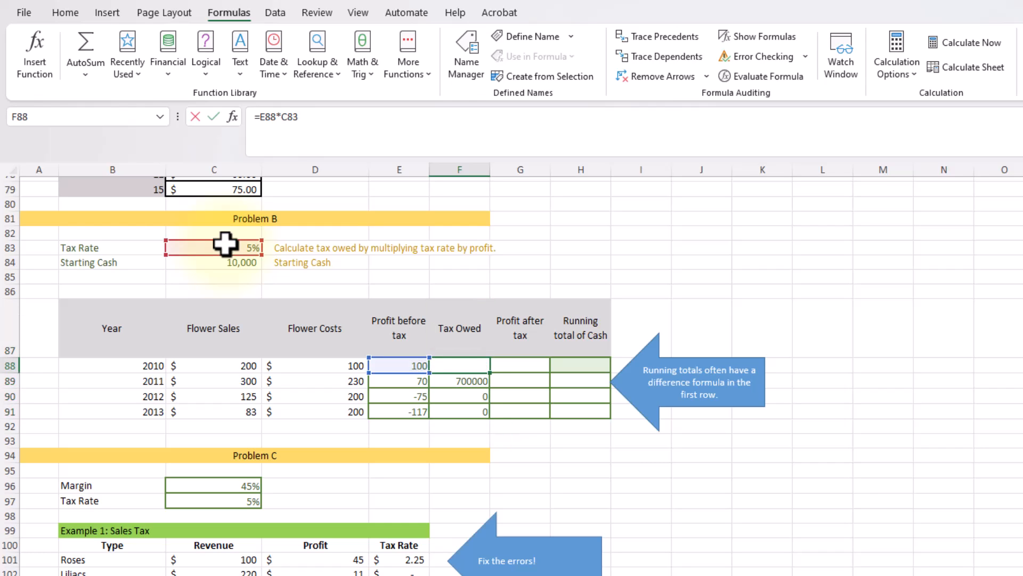
pyautogui.press('F2')
pyautogui.press('F4')
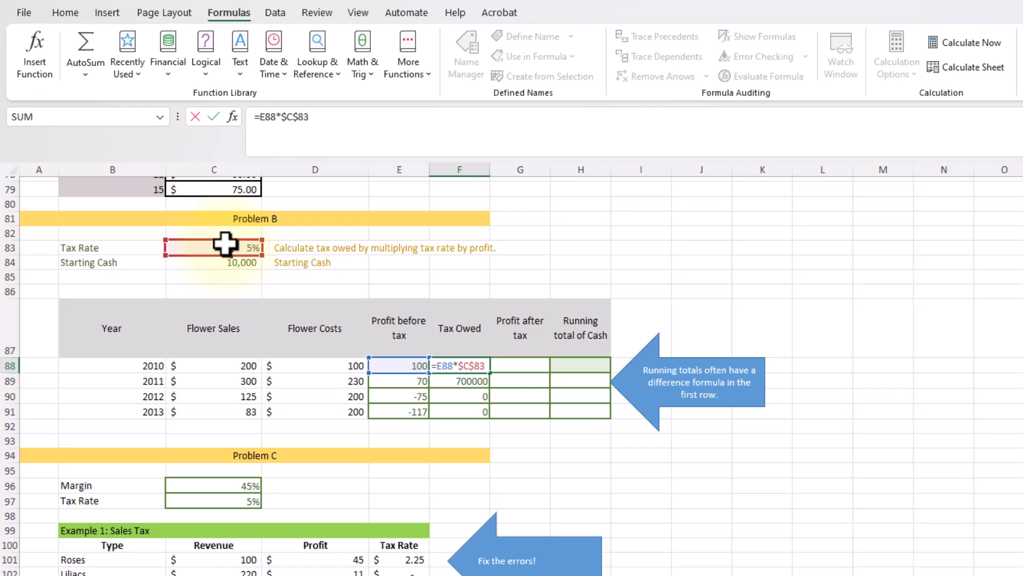
pyautogui.hotkey('ctrl', 'Return')
pyautogui.hotkey('shift', 'Down')
pyautogui.hotkey('shift', 'Down')
pyautogui.hotkey('shift', 'Down')
pyautogui.hotkey('ctrl', 'd')
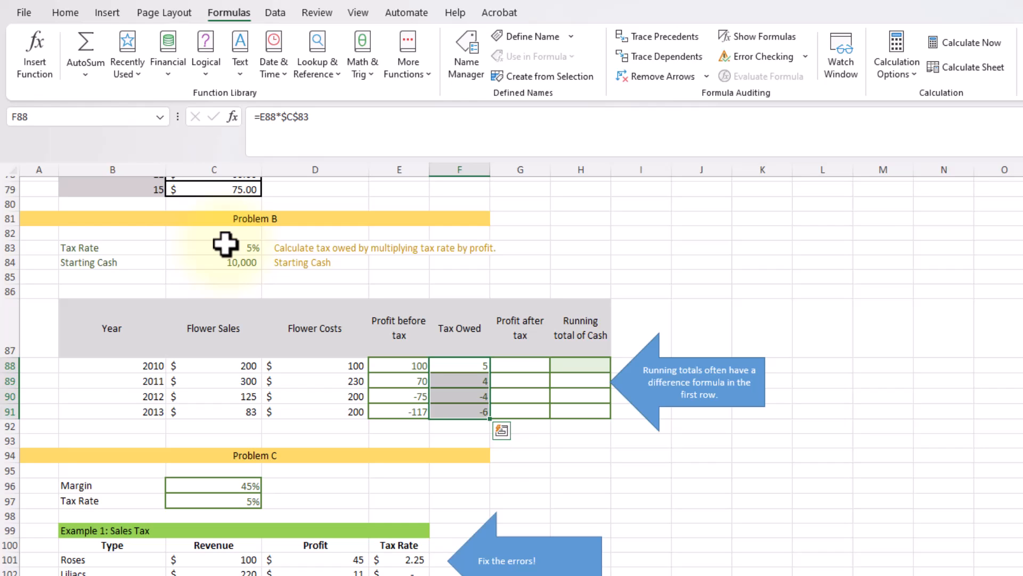
# Step: Enter =E88+F88 in G88 as the Profit after tax formula and fill it down through G91
pyautogui.press('Right')
pyautogui.write('=')
pyautogui.press('Left')
pyautogui.press('Left')
pyautogui.write('+')
pyautogui.press('Left')
pyautogui.hotkey('ctrl', 'Return')
pyautogui.hotkey('shift', 'Down')
pyautogui.hotkey('shift', 'Down')
pyautogui.hotkey('shift', 'Down')
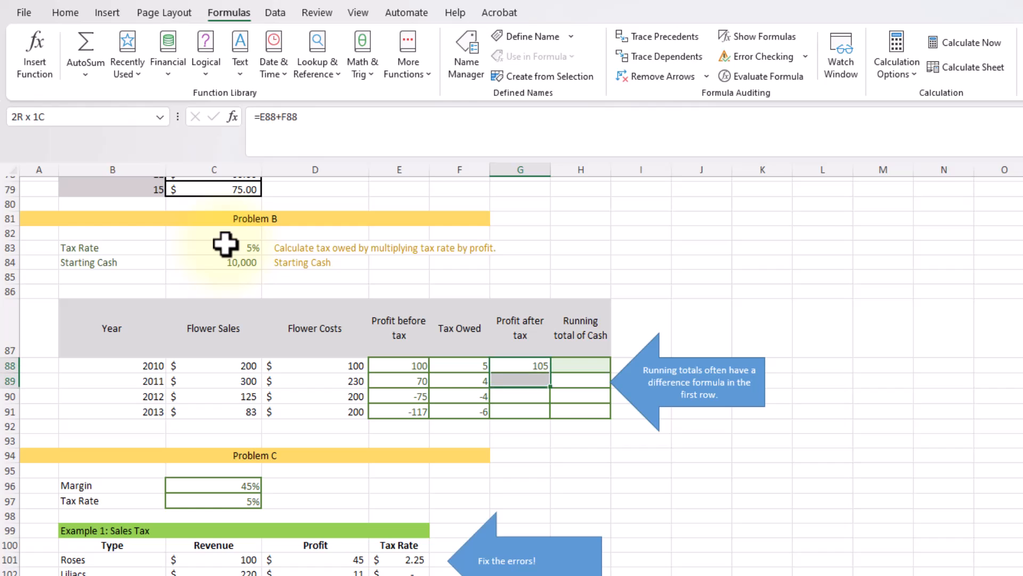
pyautogui.hotkey('ctrl', 'd')
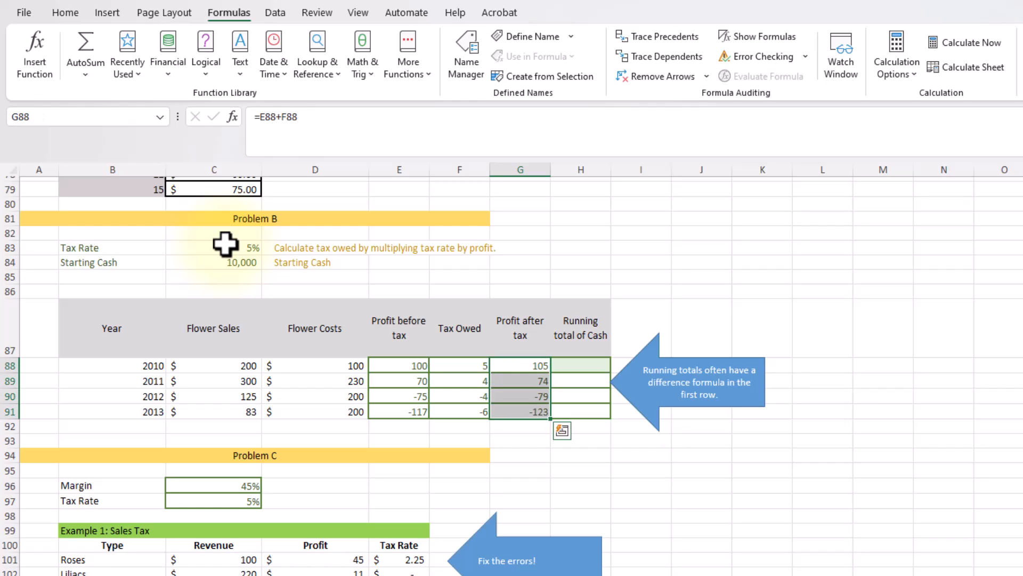
# Step: Start the Running total of Cash by adding starting cash to the 2010 after-tax profit, entering =C84+G88 in H88
pyautogui.press('Right')
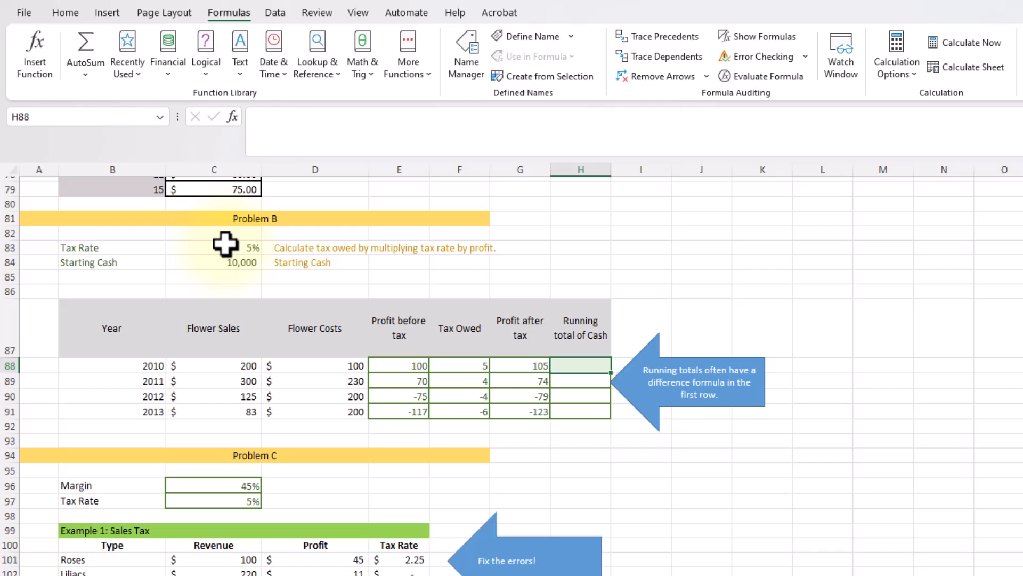
pyautogui.write('=')
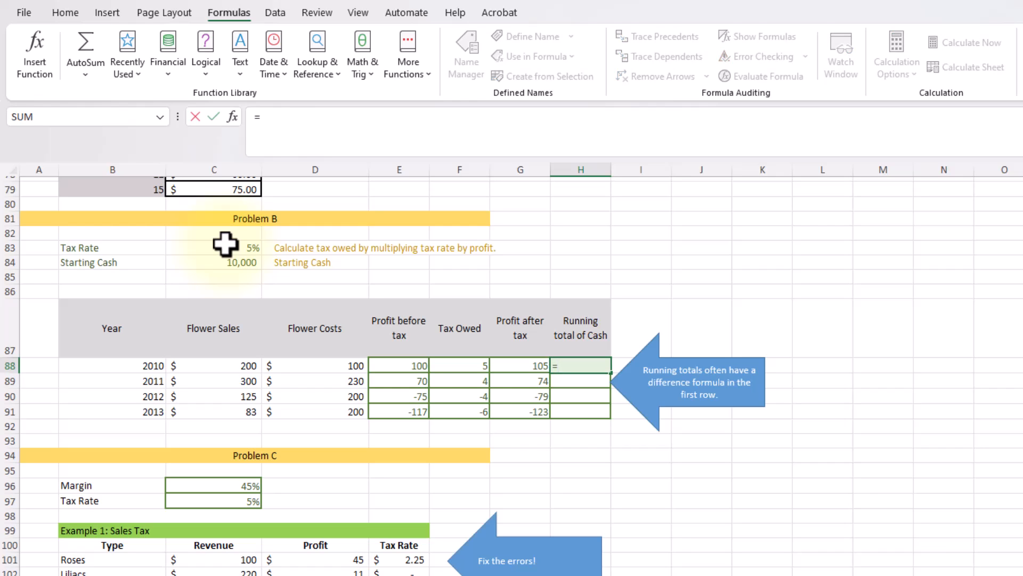
pyautogui.click(212, 264)
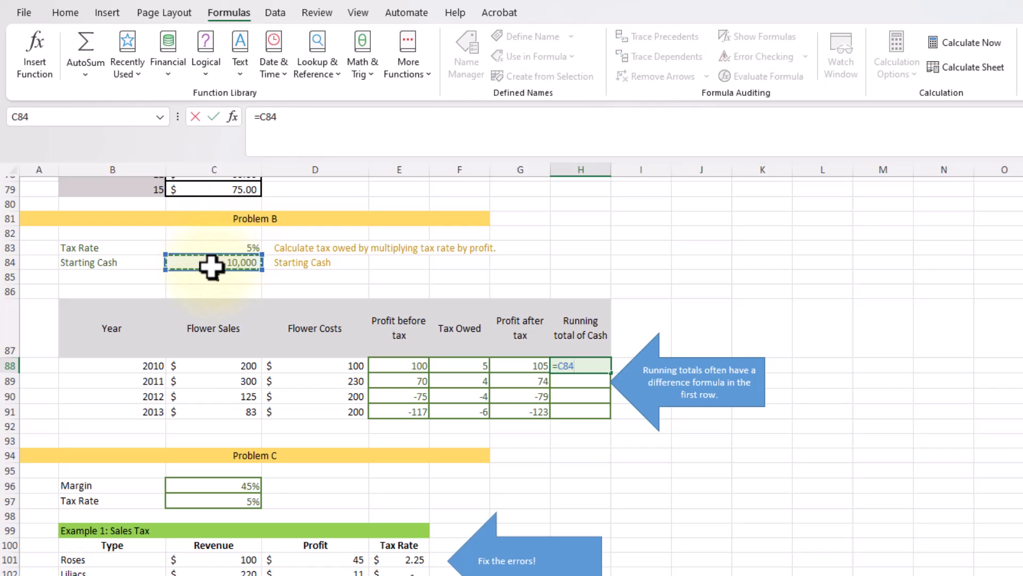
pyautogui.write('+')
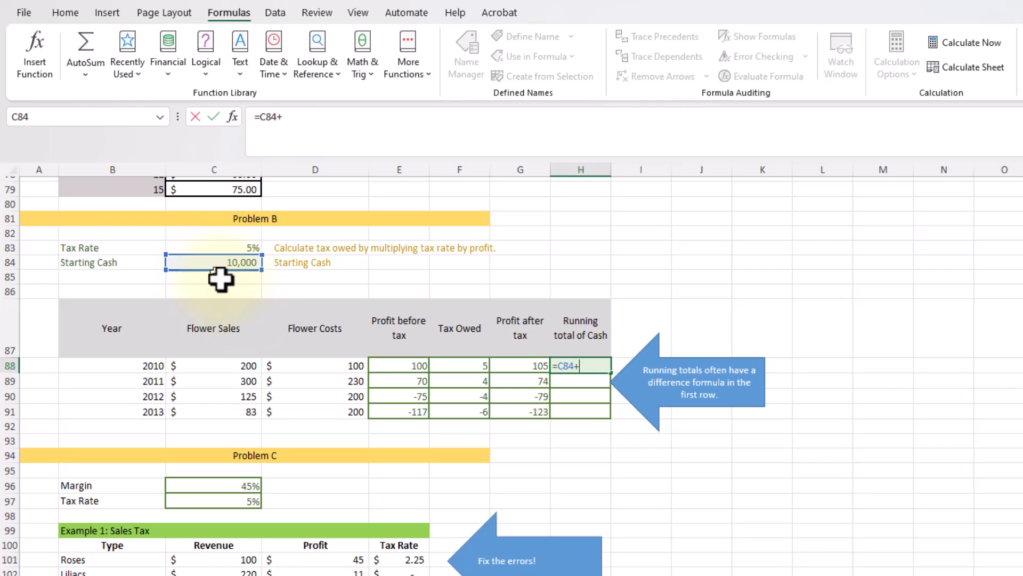
pyautogui.click(526, 362)
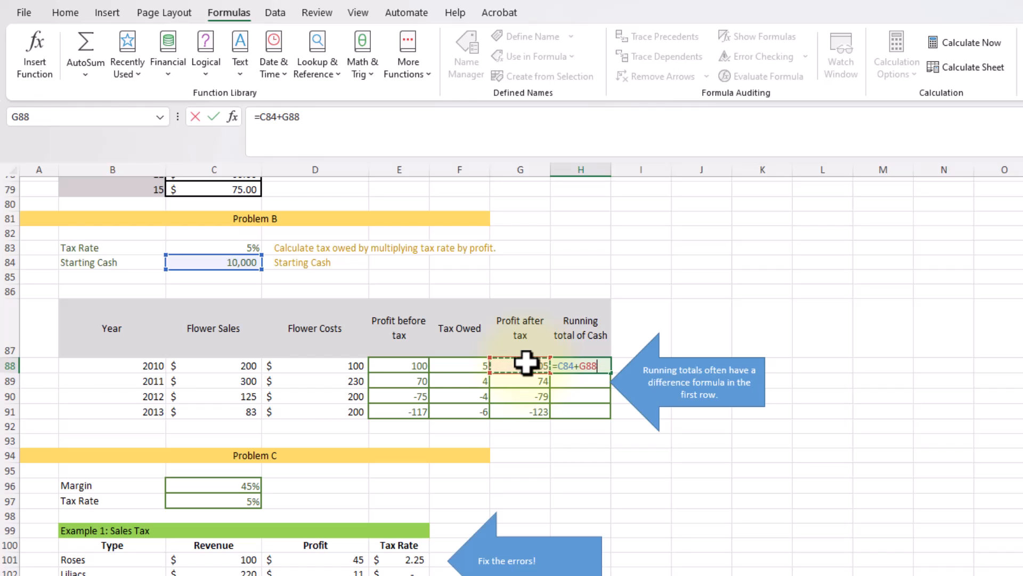
pyautogui.press('Return')
# Step: Enter =G89+H88 in H89 to continue the running total and fill it down through H91
pyautogui.write('=')
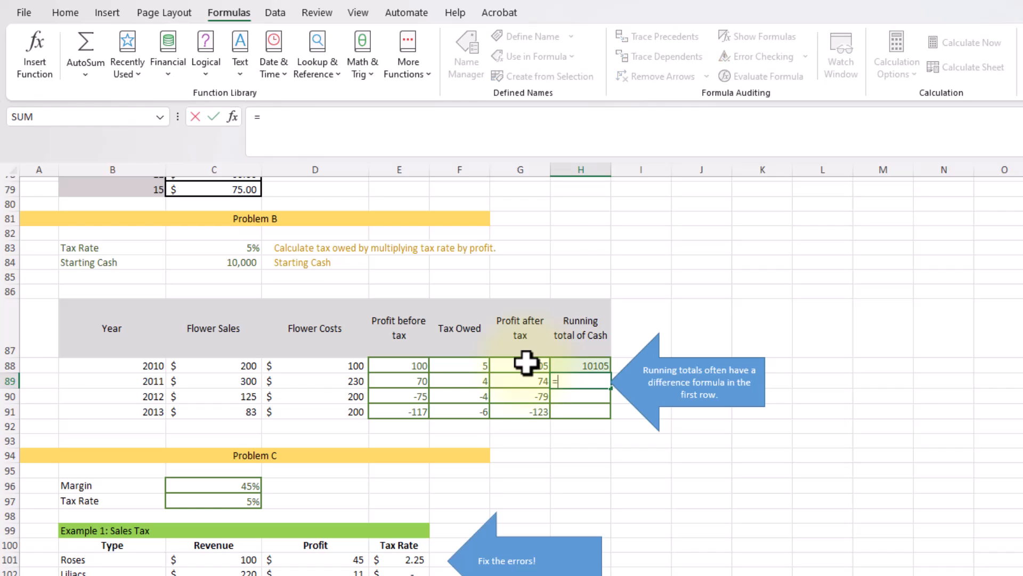
pyautogui.press('Left')
pyautogui.write('+')
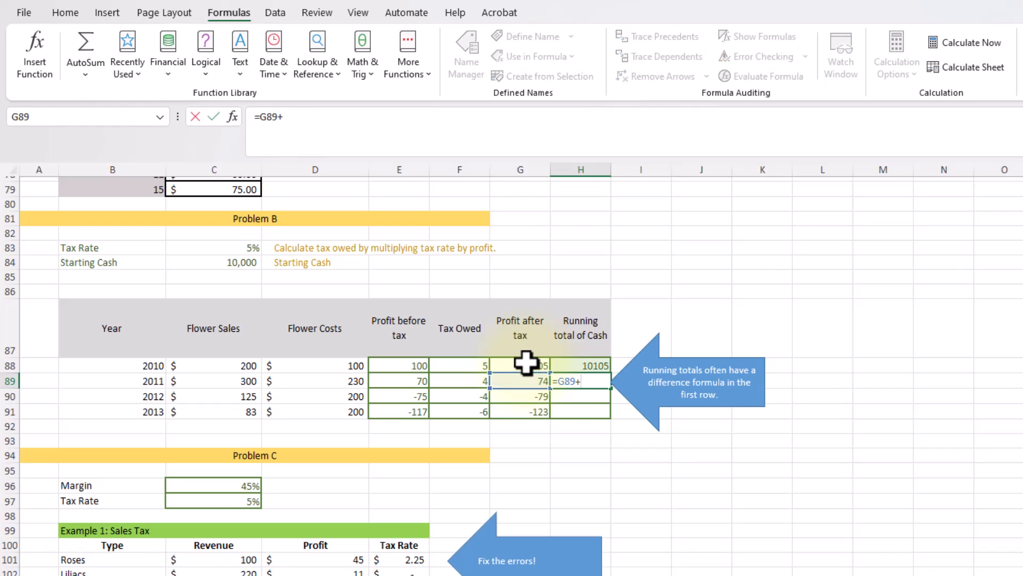
pyautogui.press('Up')
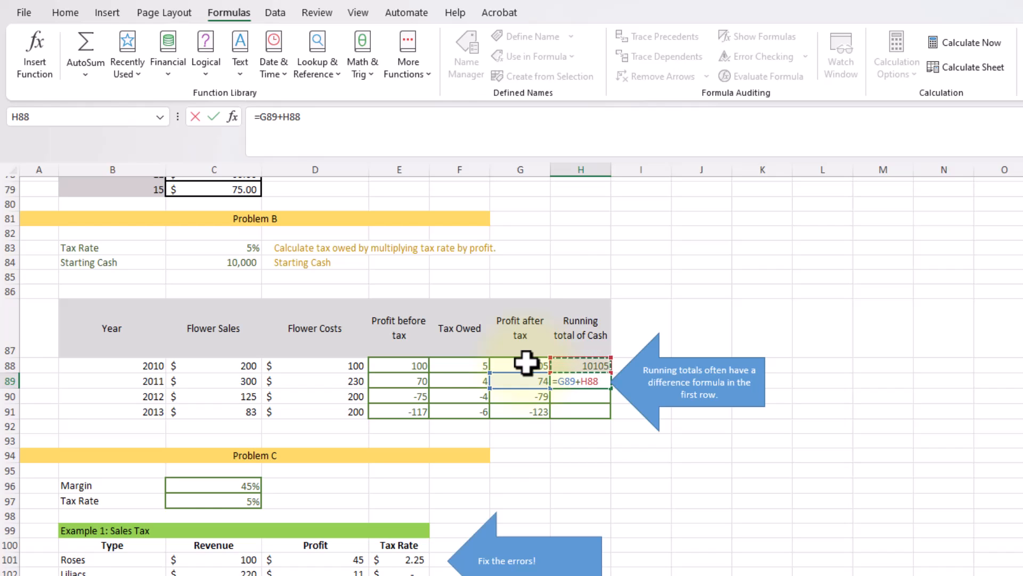
pyautogui.hotkey('ctrl', 'Return')
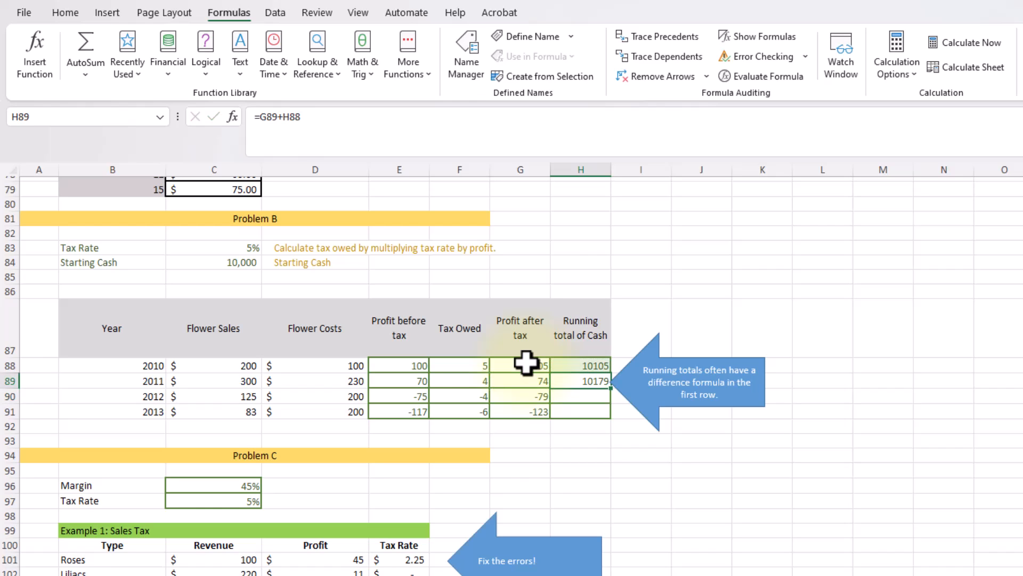
pyautogui.hotkey('shift', 'Down')
pyautogui.hotkey('shift', 'Down')
pyautogui.hotkey('ctrl', 'd')
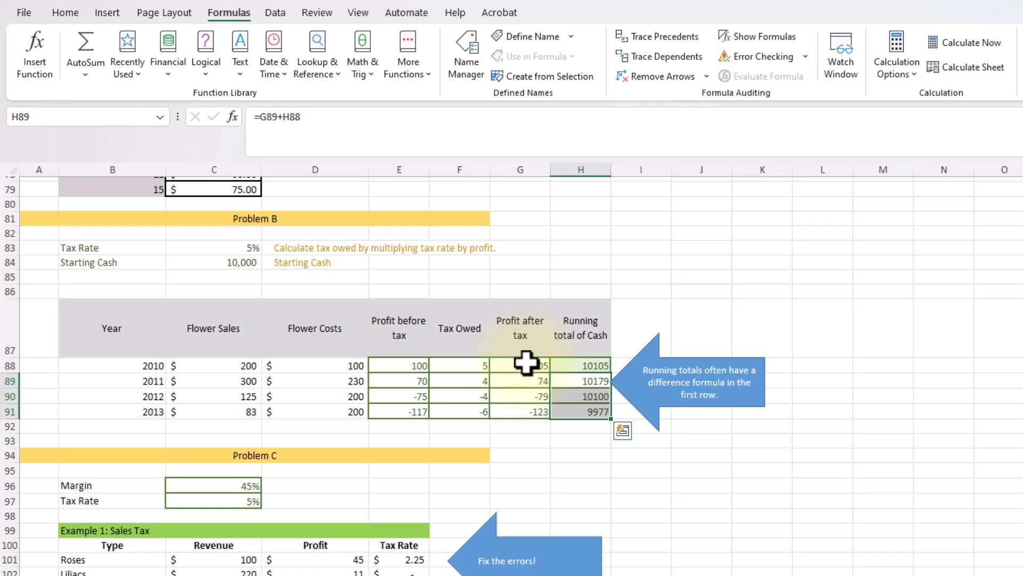
# Step: Format E88:H91 in dollar accounting format with no decimal places
pyautogui.moveTo(401, 367); pyautogui.dragTo(562, 417)
pyautogui.click(66, 12)
pyautogui.click(558, 66)
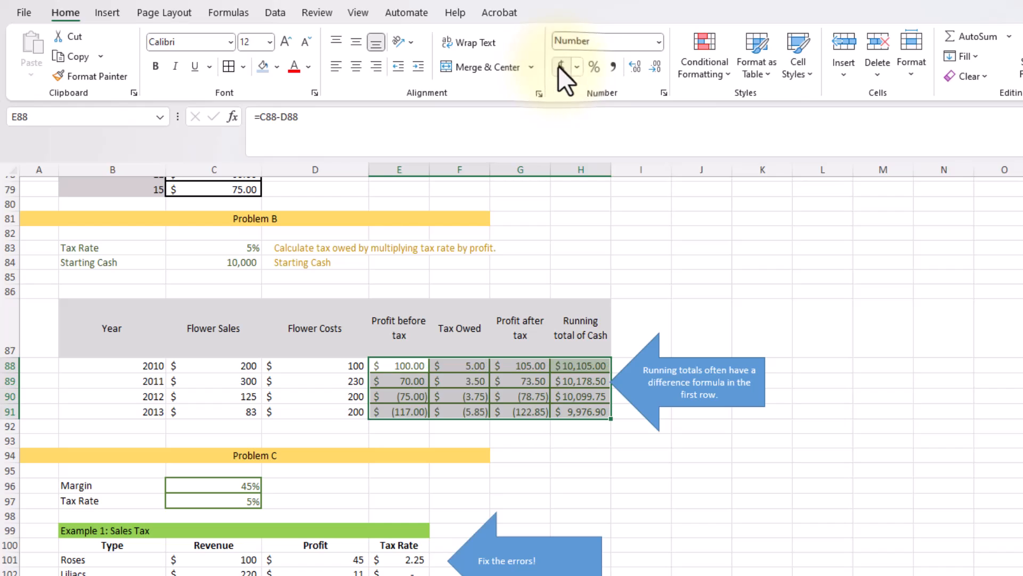
pyautogui.click(653, 65)
pyautogui.click(654, 65)
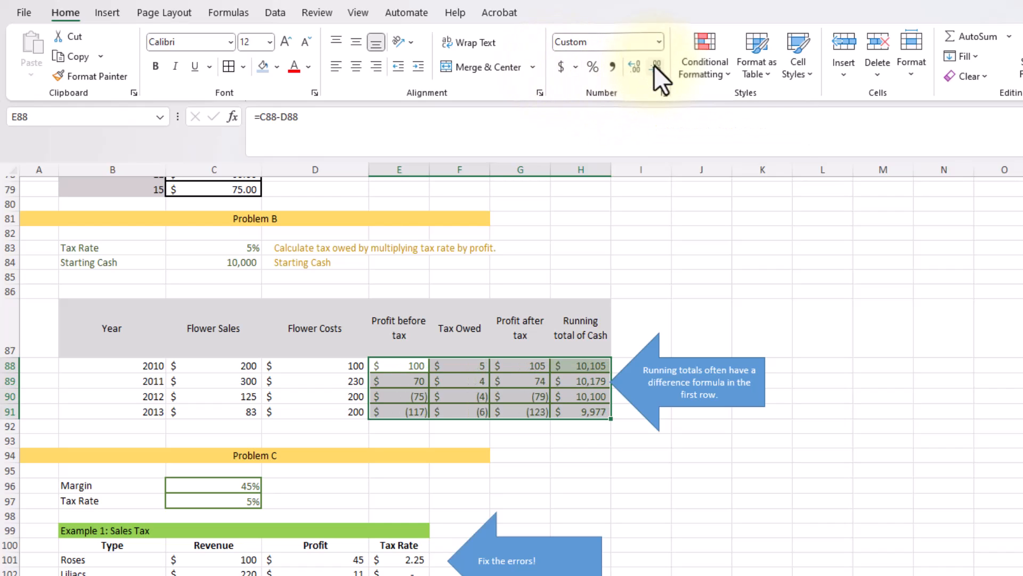
# Step: Examine the Revenue and Profit cells, including their sums, in Problem C's Sales Tax example
pyautogui.scroll(-1, 399, 514)
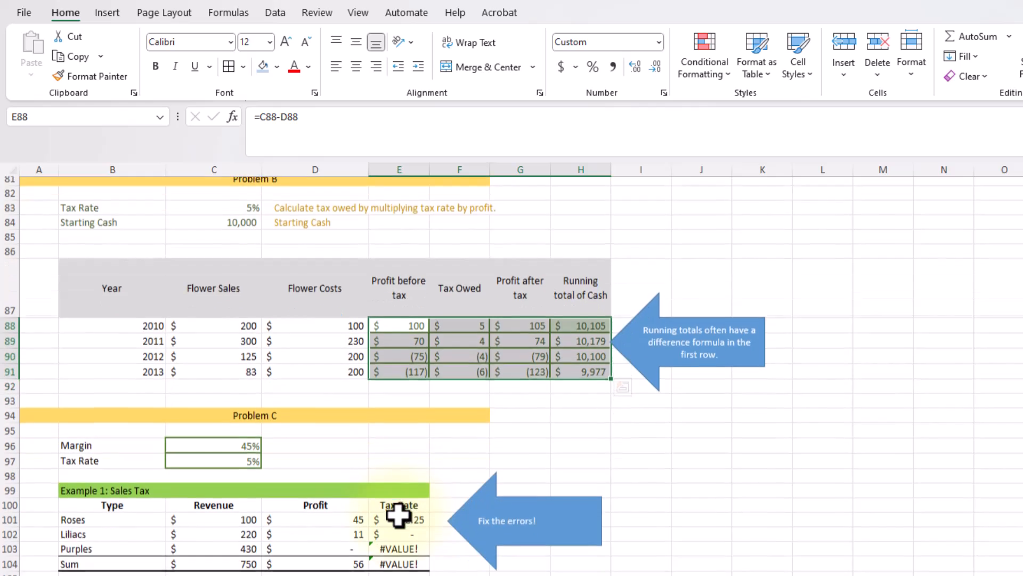
pyautogui.scroll(-3, 399, 514)
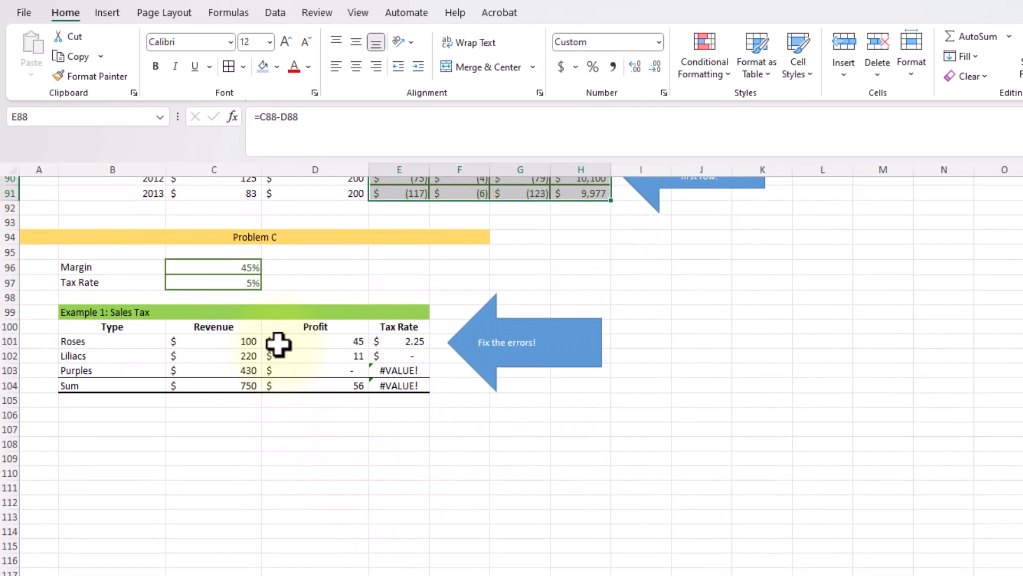
pyautogui.click(237, 341)
pyautogui.click(230, 356)
pyautogui.click(228, 371)
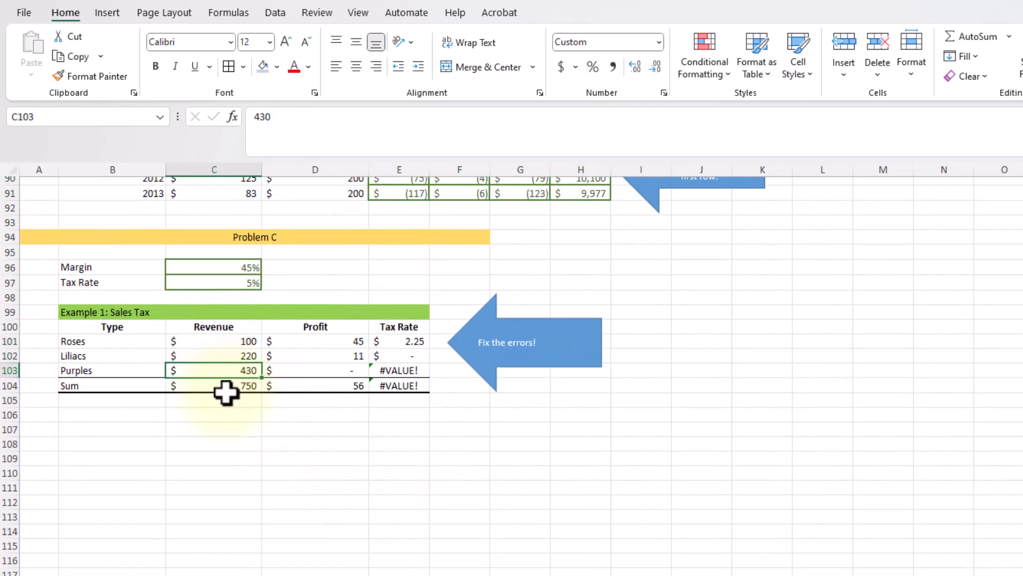
pyautogui.click(227, 385)
pyautogui.click(304, 342)
pyautogui.click(305, 356)
pyautogui.click(306, 383)
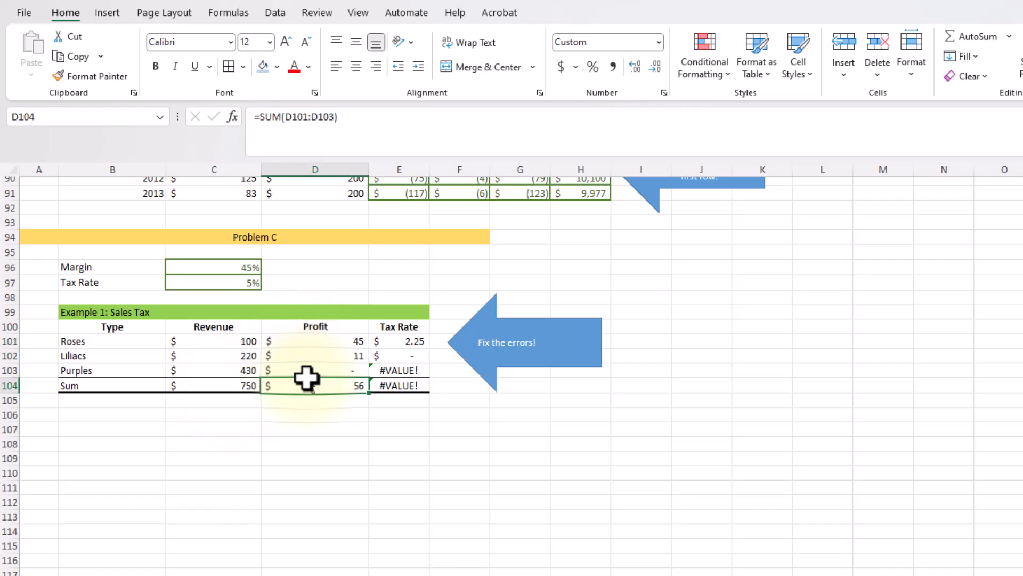
# Step: Inspect the cell references in the Profit formulas in D101 through D103
pyautogui.doubleClick(311, 342)
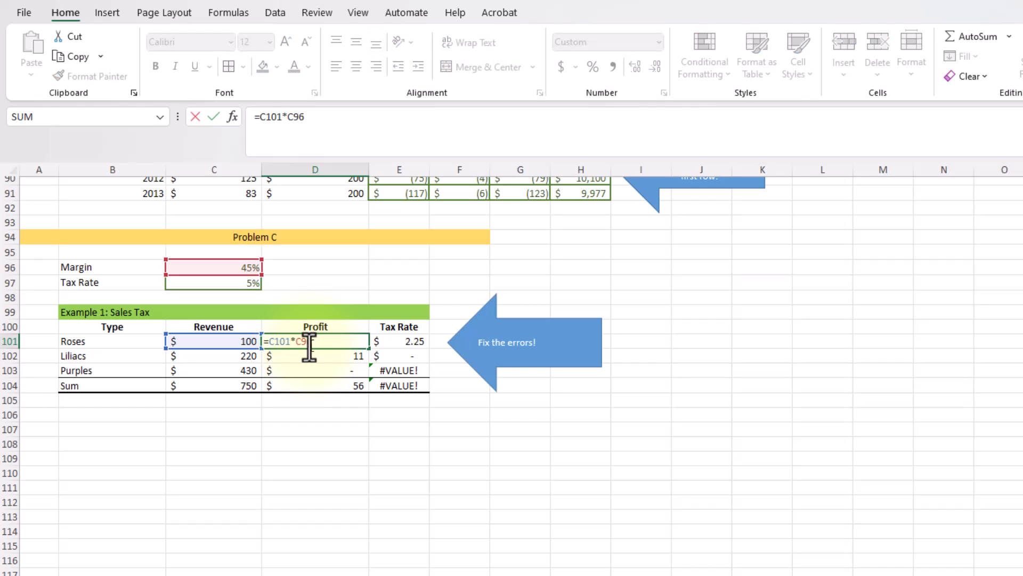
pyautogui.press('Return')
pyautogui.doubleClick(315, 356)
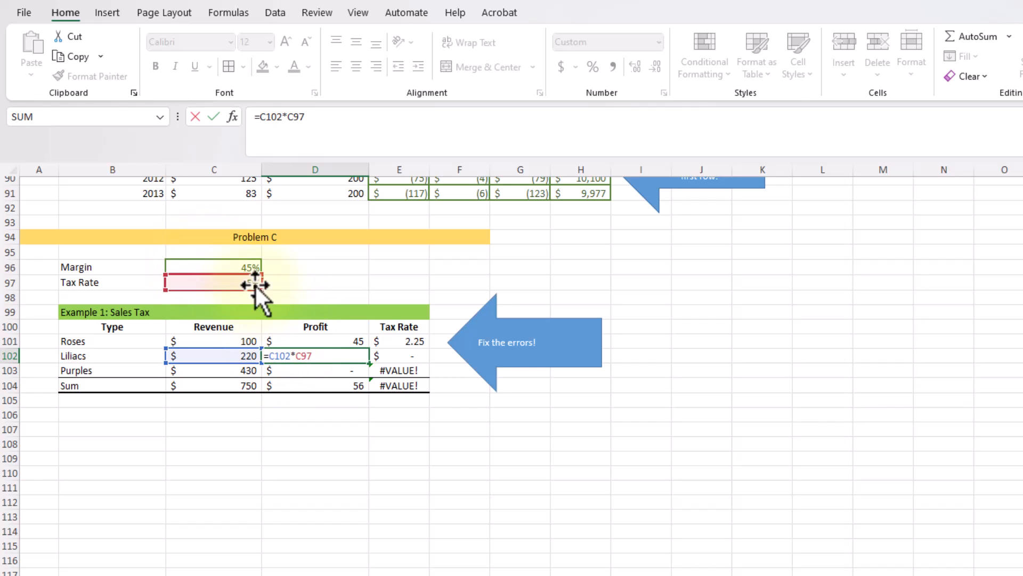
pyautogui.press('Return')
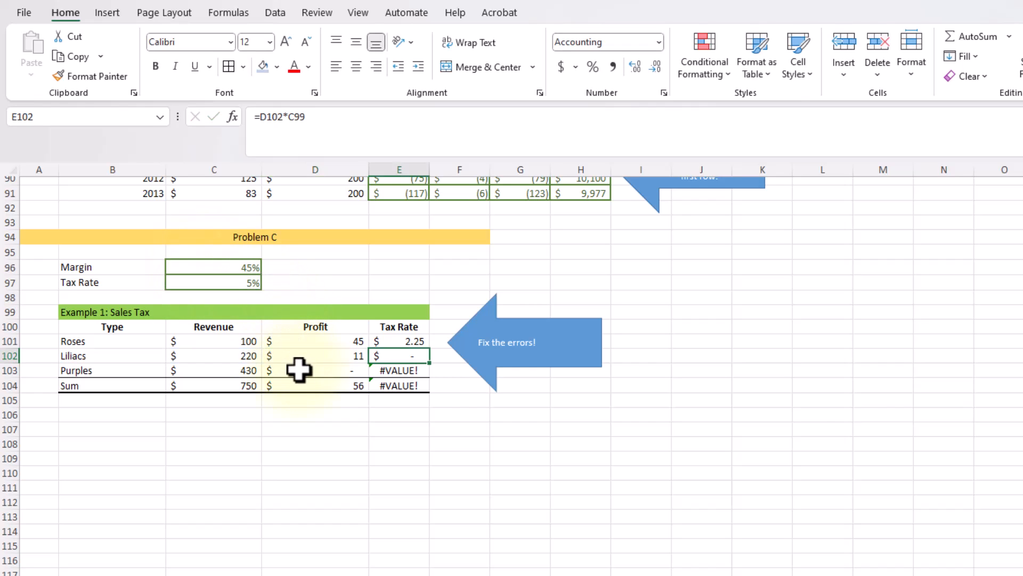
pyautogui.doubleClick(298, 372)
pyautogui.press('Return')
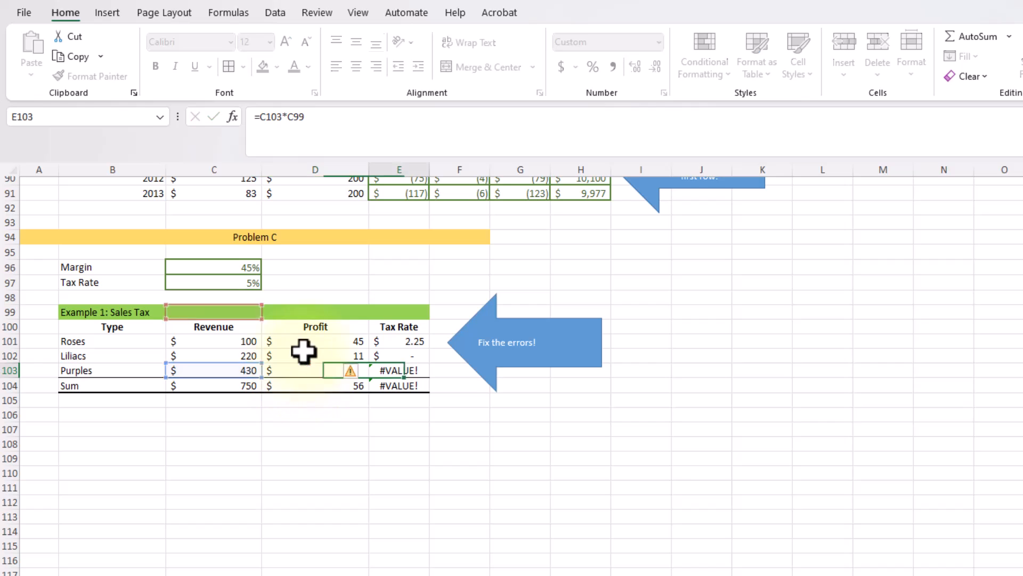
# Step: Change the Profit formula in D101 to =$C$101*$C$96, fill it down through D103, and check the copied references in D103
pyautogui.doubleClick(308, 341)
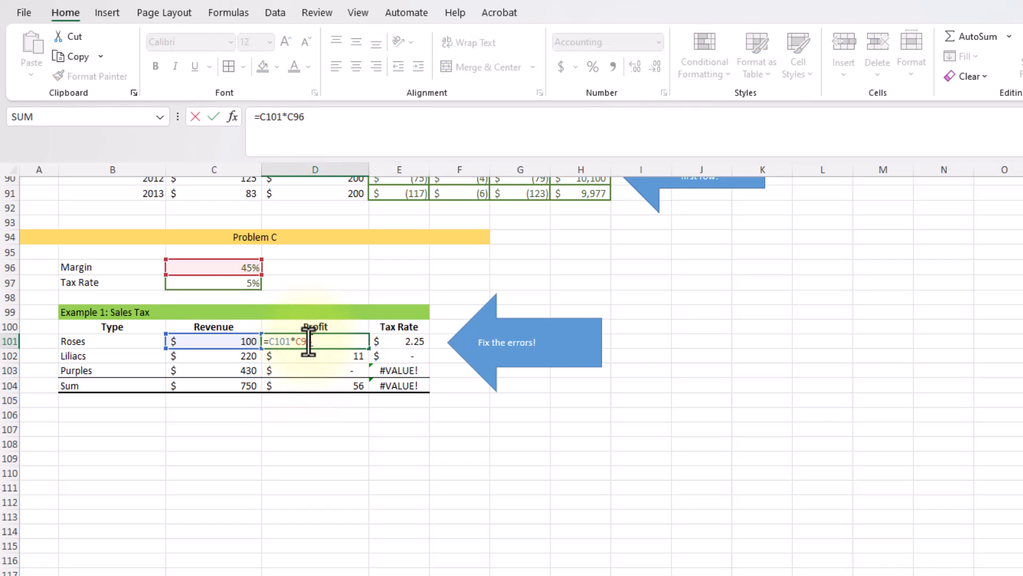
pyautogui.press('F4')
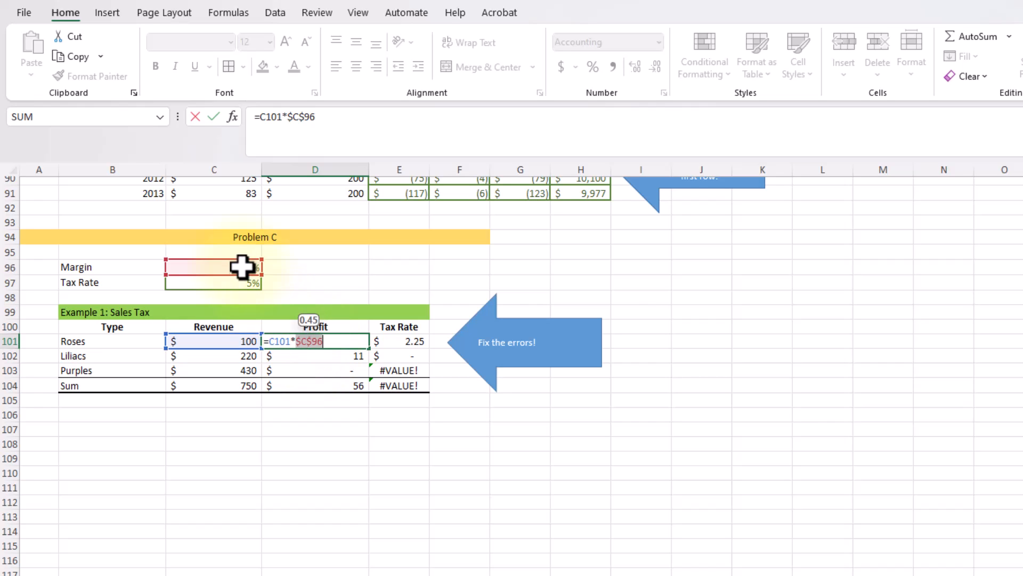
pyautogui.click(278, 341)
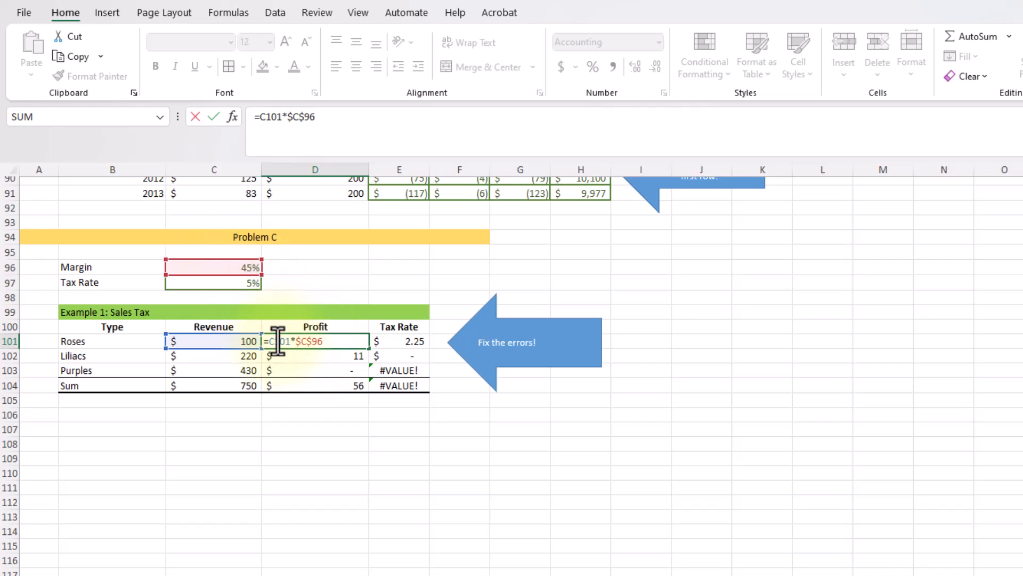
pyautogui.press('F4')
pyautogui.hotkey('ctrl', 'Return')
pyautogui.hotkey('shift', 'Down')
pyautogui.hotkey('shift', 'Down')
pyautogui.hotkey('ctrl', 'd')
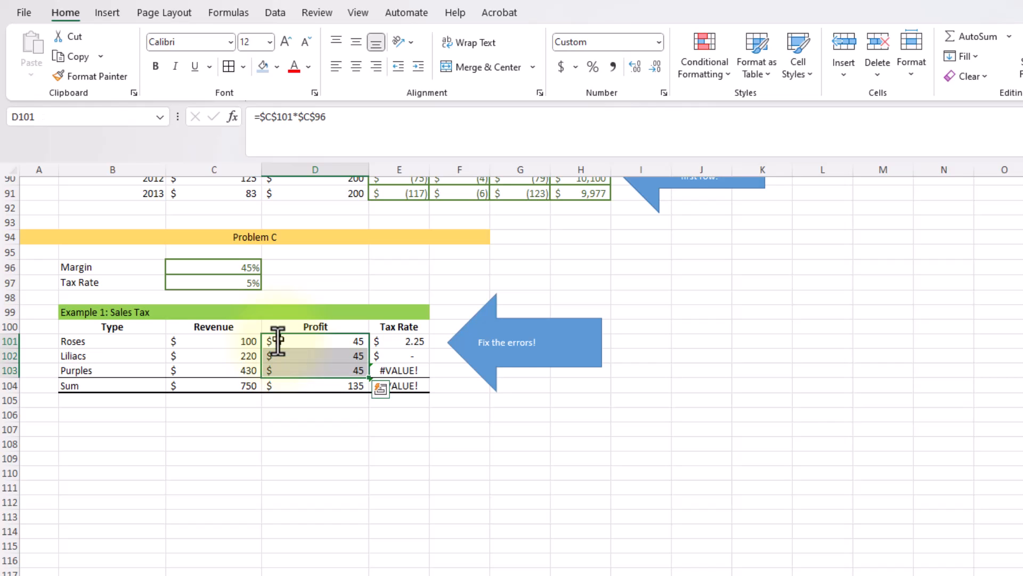
pyautogui.doubleClick(288, 371)
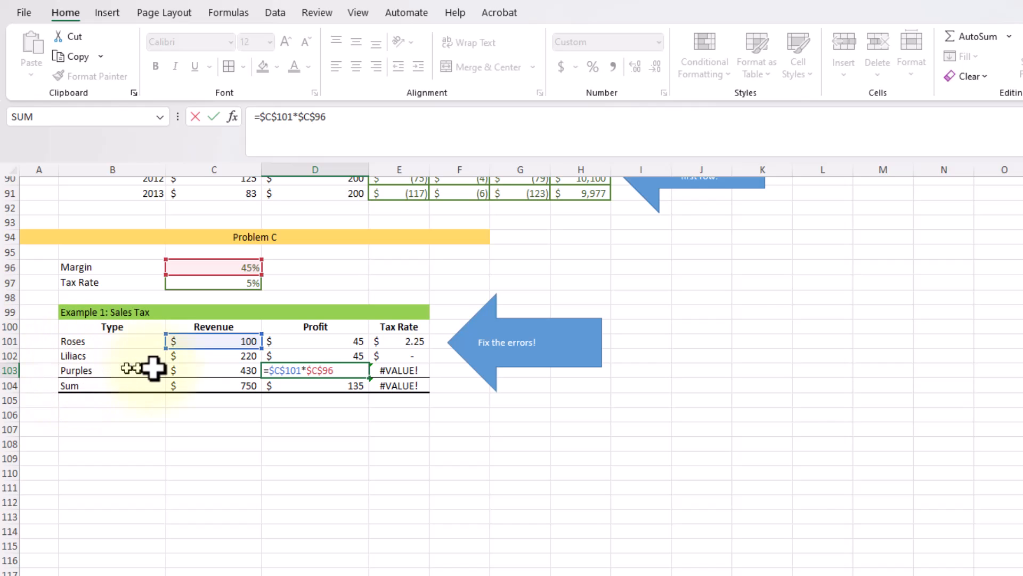
pyautogui.press('Tab')
# Step: Make the revenue reference in D101 relative again so the formula reads =C101*$C$96, and fill it down through D103
pyautogui.doubleClick(288, 336)
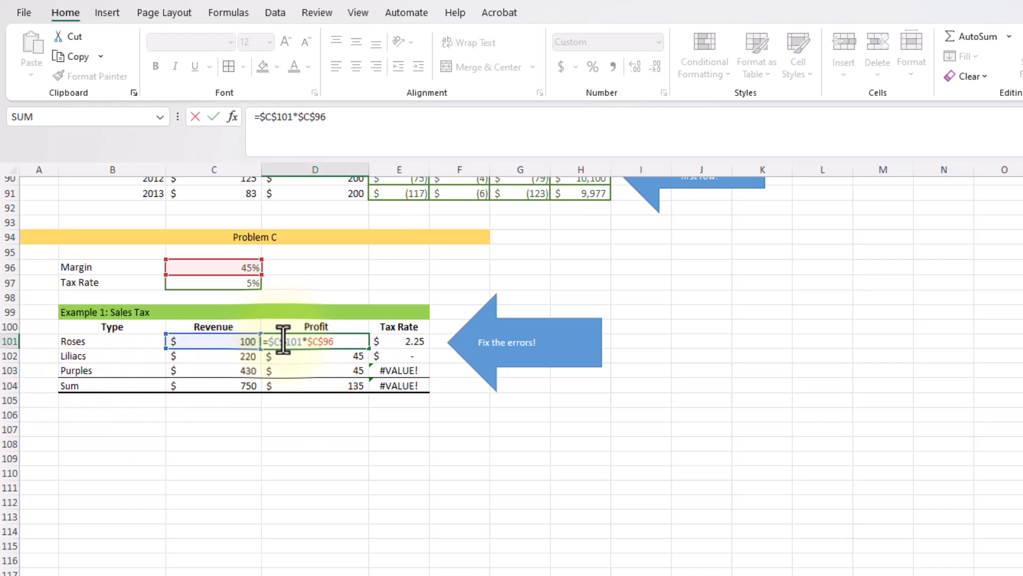
pyautogui.press('F4')
pyautogui.press('F4')
pyautogui.press('F4')
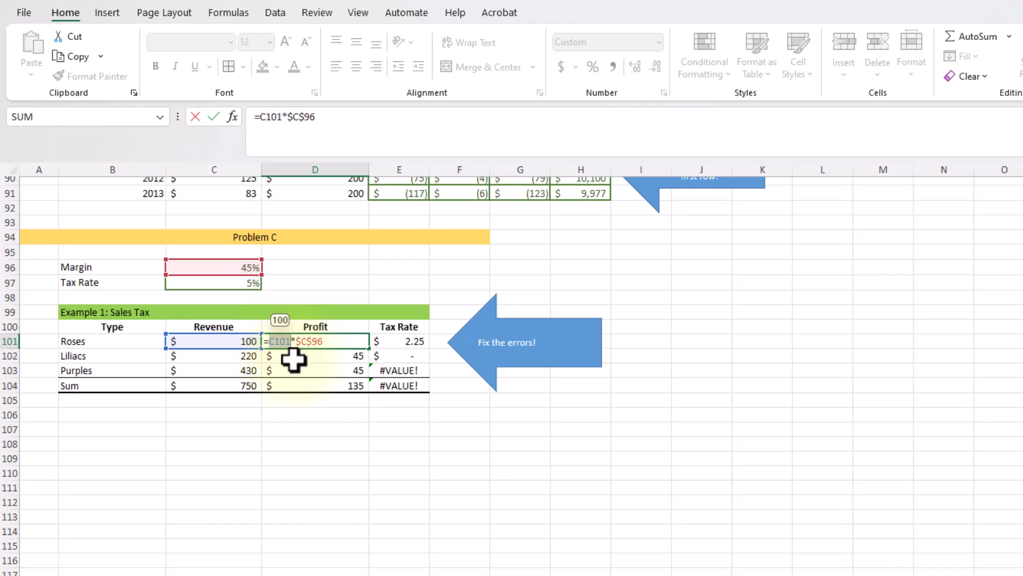
pyautogui.hotkey('ctrl', 'Return')
pyautogui.hotkey('shift', 'Down')
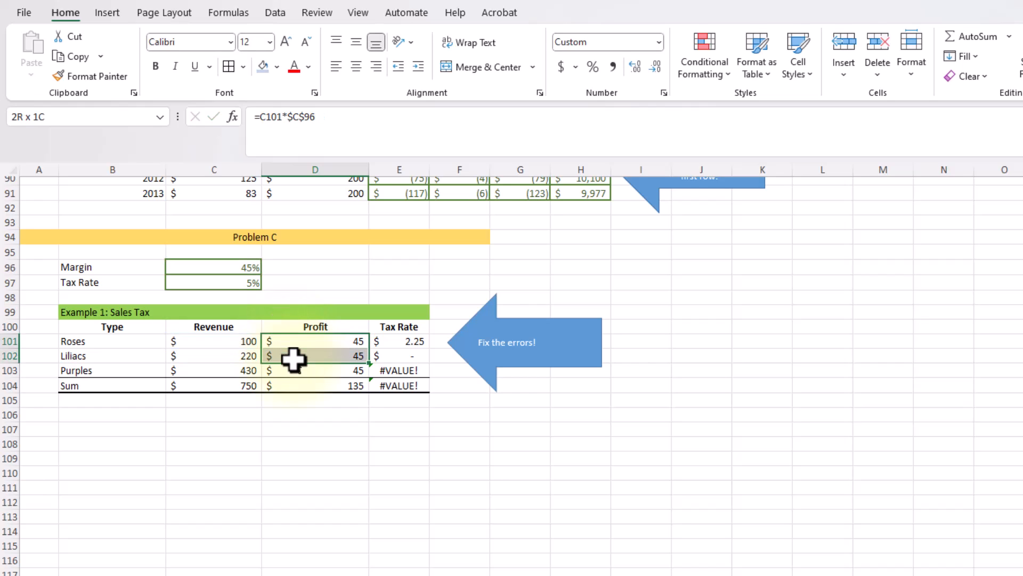
pyautogui.hotkey('shift', 'Down')
pyautogui.hotkey('ctrl', 'd')
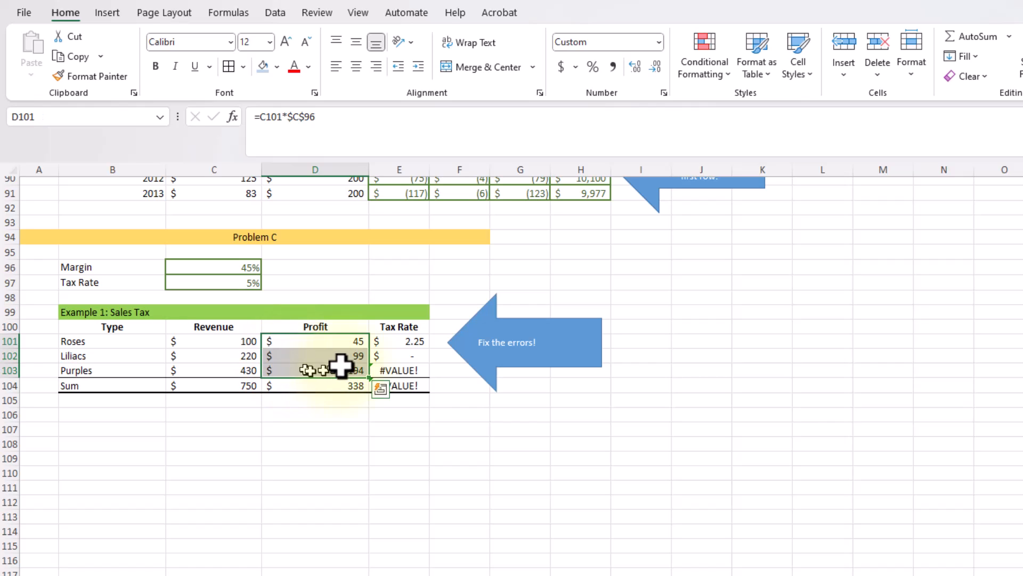
# Step: Change the Tax Rate formula in E101 to =D101*$C$97 and fill it down through E103
pyautogui.doubleClick(412, 341)
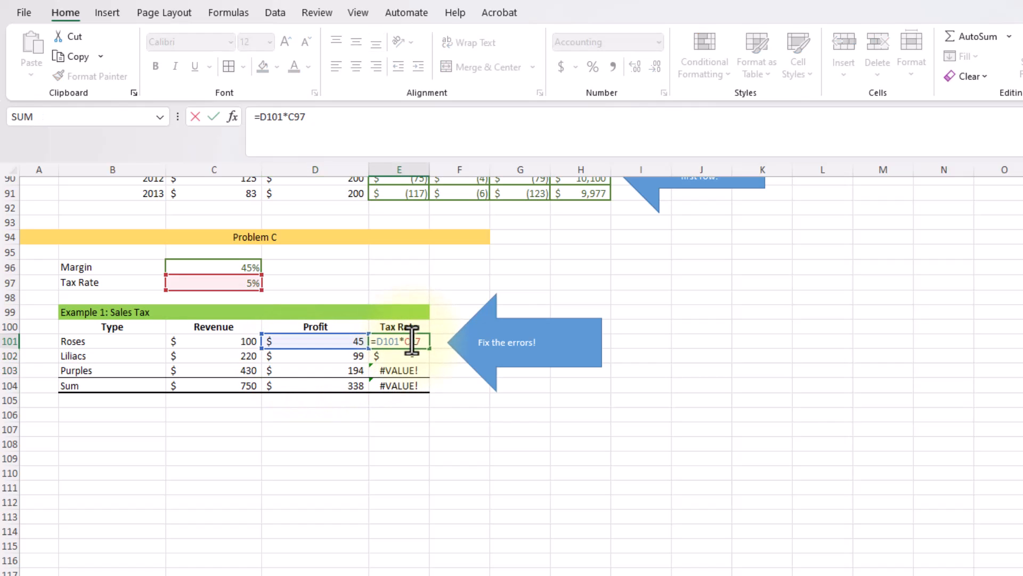
pyautogui.press('F4')
pyautogui.hotkey('ctrl', 'Return')
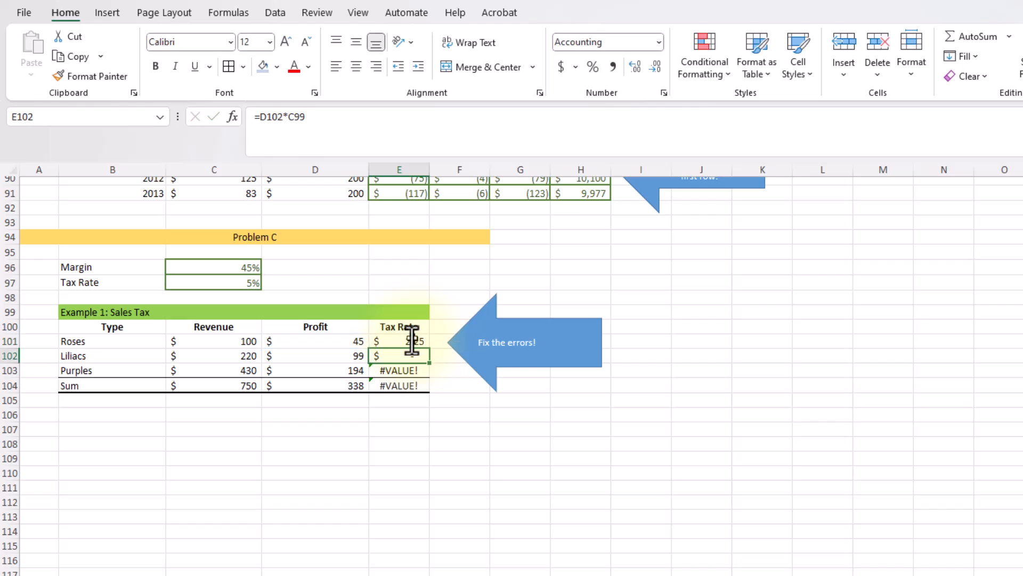
pyautogui.hotkey('shift', 'Down')
pyautogui.hotkey('shift', 'Down')
pyautogui.hotkey('ctrl', 'd')
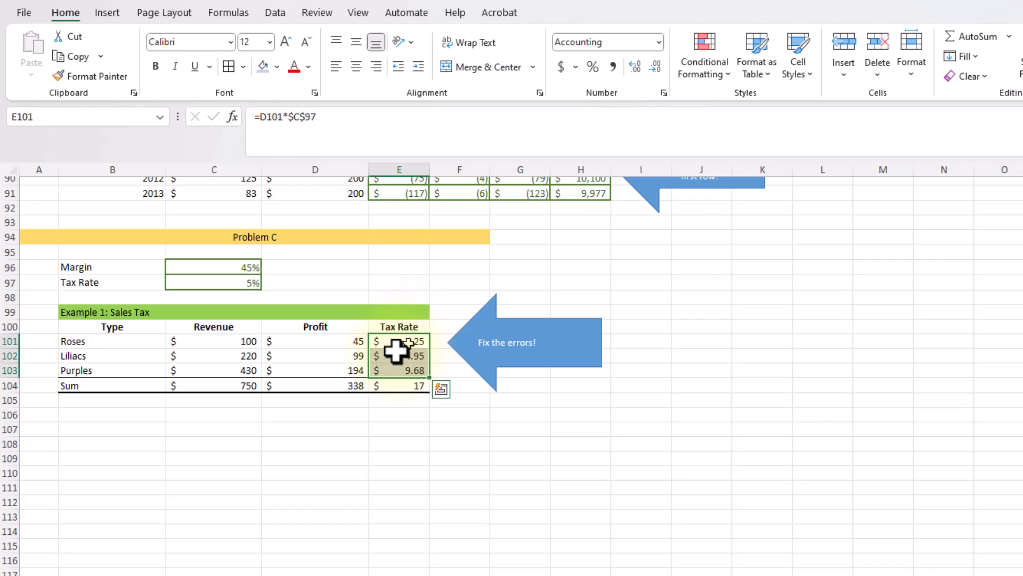
# Step: Check which cells the Tax Rate formula in E101 refers to, leaving the formula as it is
pyautogui.hotkey('ctrl', 'Down')
pyautogui.doubleClick(388, 345)
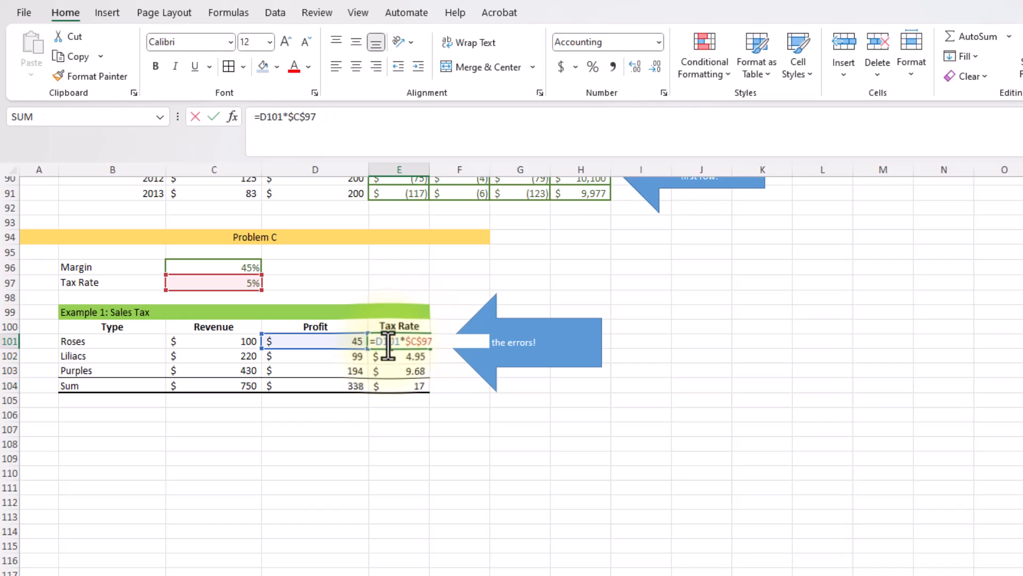
pyautogui.press('Escape')
pyautogui.click(589, 399)
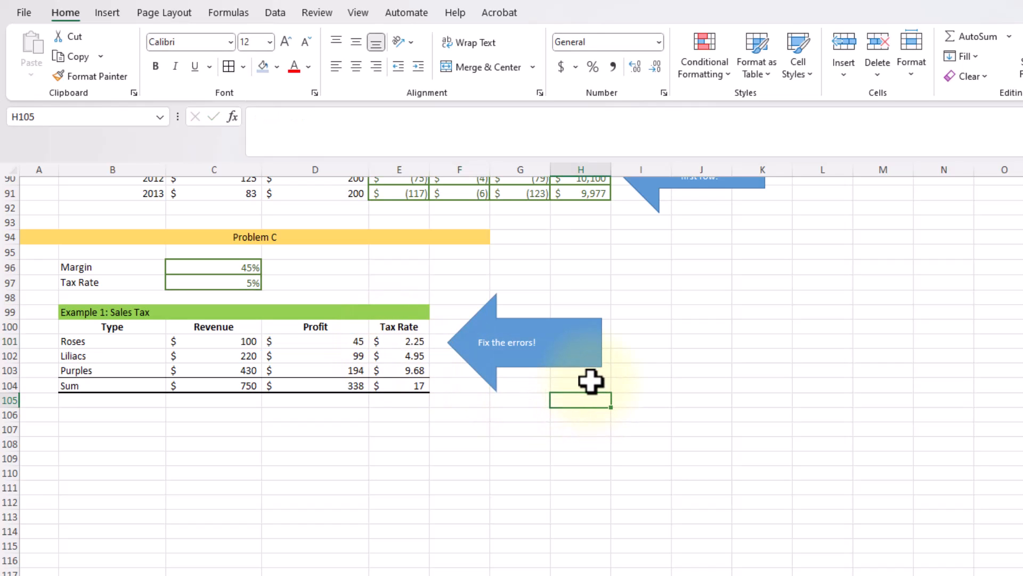
# Step: Switch to the Excel Fundamentals overview sheet and review its Concept List from Keyboard/Mouse through Layout
pyautogui.scroll(13, 590, 381)
pyautogui.hotkey('ctrl', 'pageup')
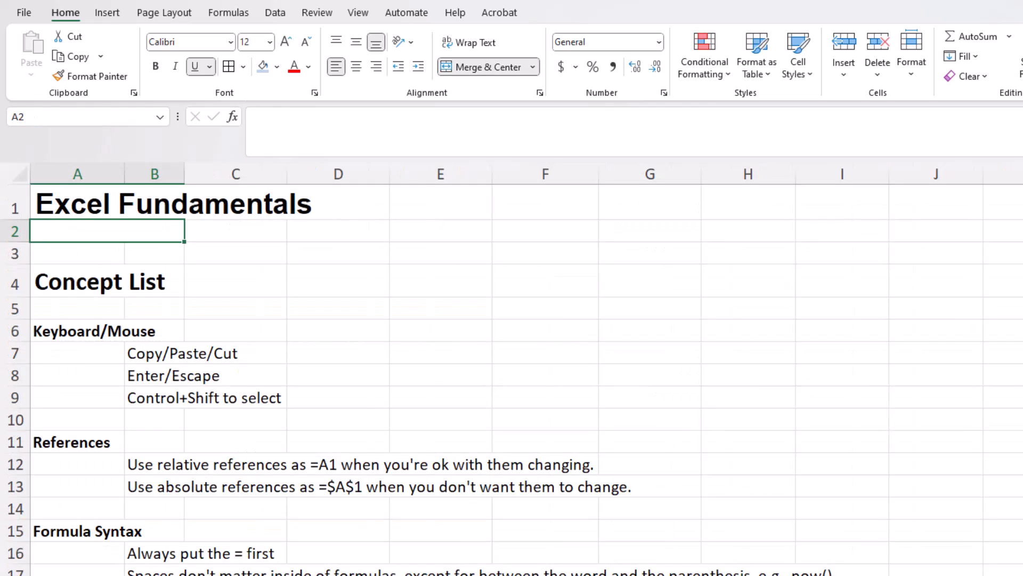
pyautogui.scroll(-3, 512, 373)
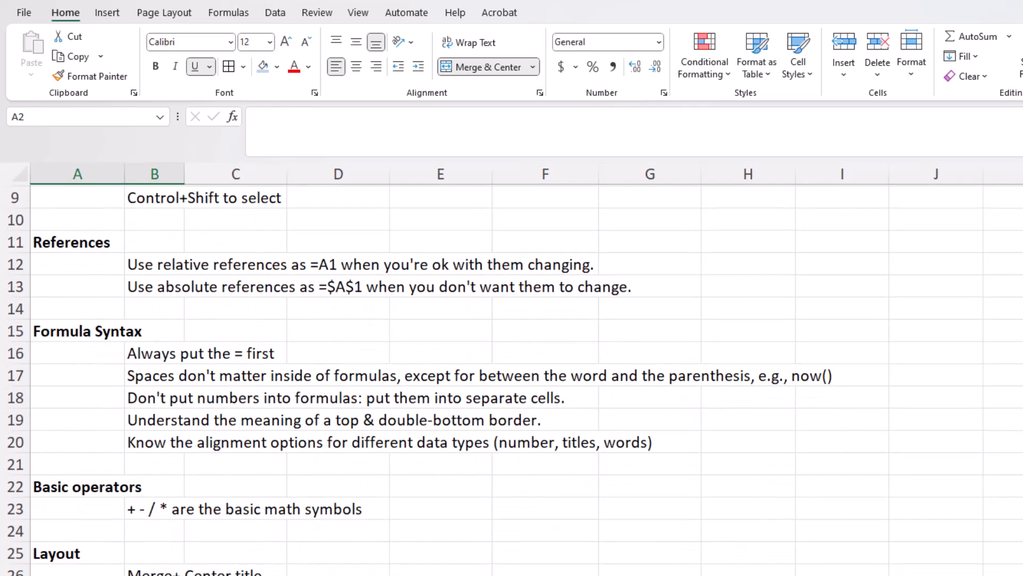
pyautogui.scroll(-3, 512, 373)
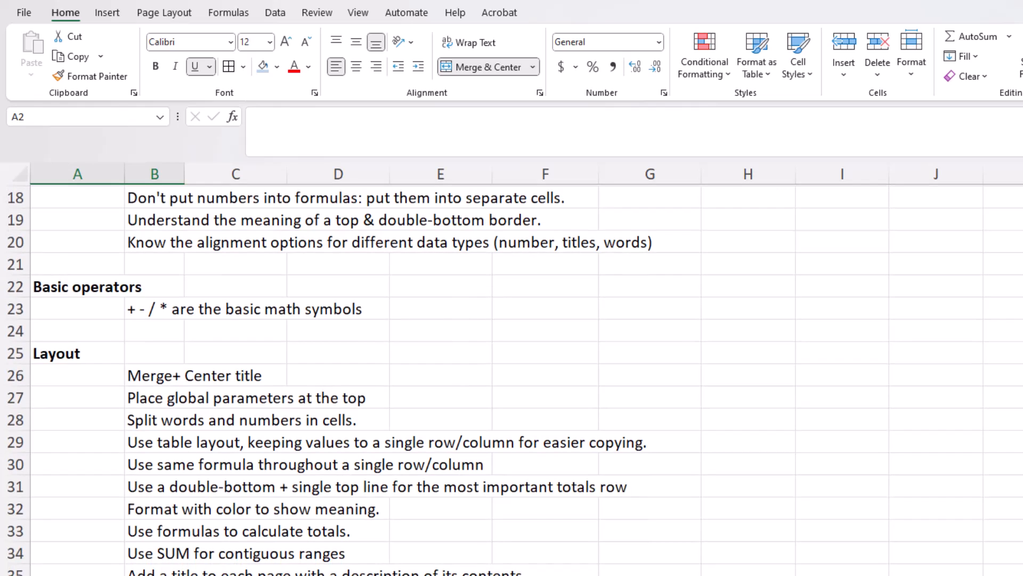